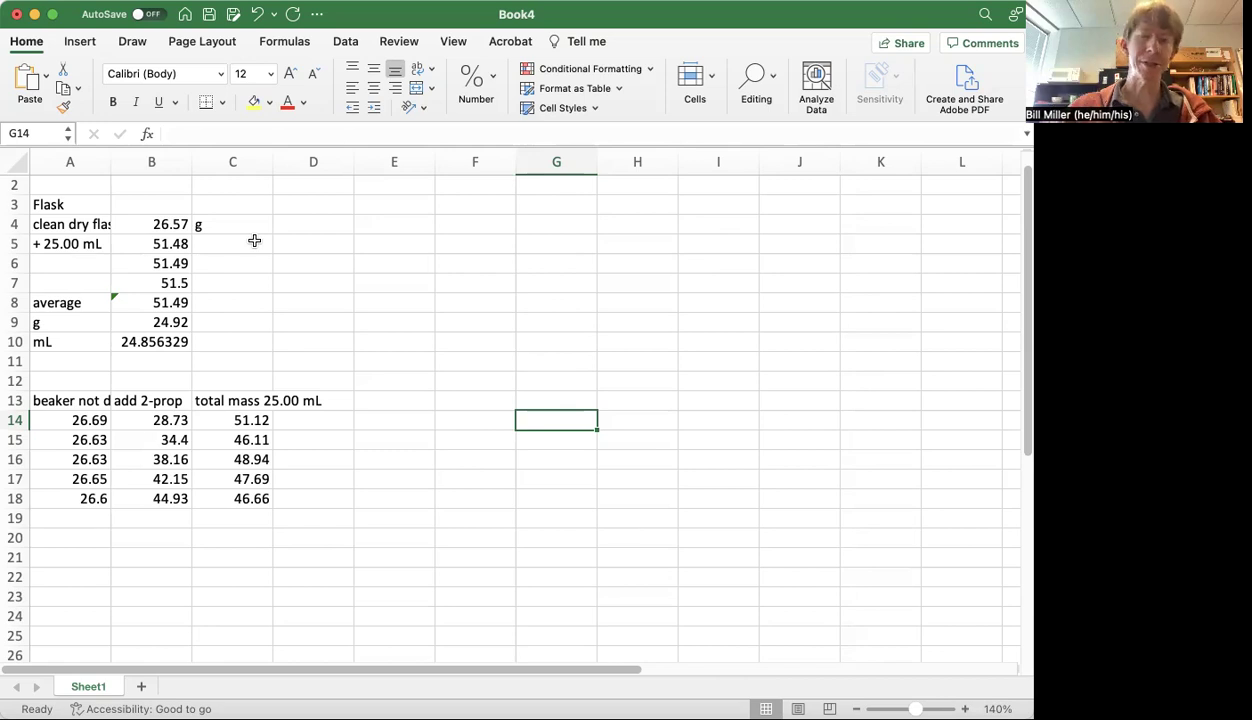
Step: Review the flask masses (26.57, 51.48, 51.49, 51.5) and the average, water-mass and volume formulas
click(64, 226)
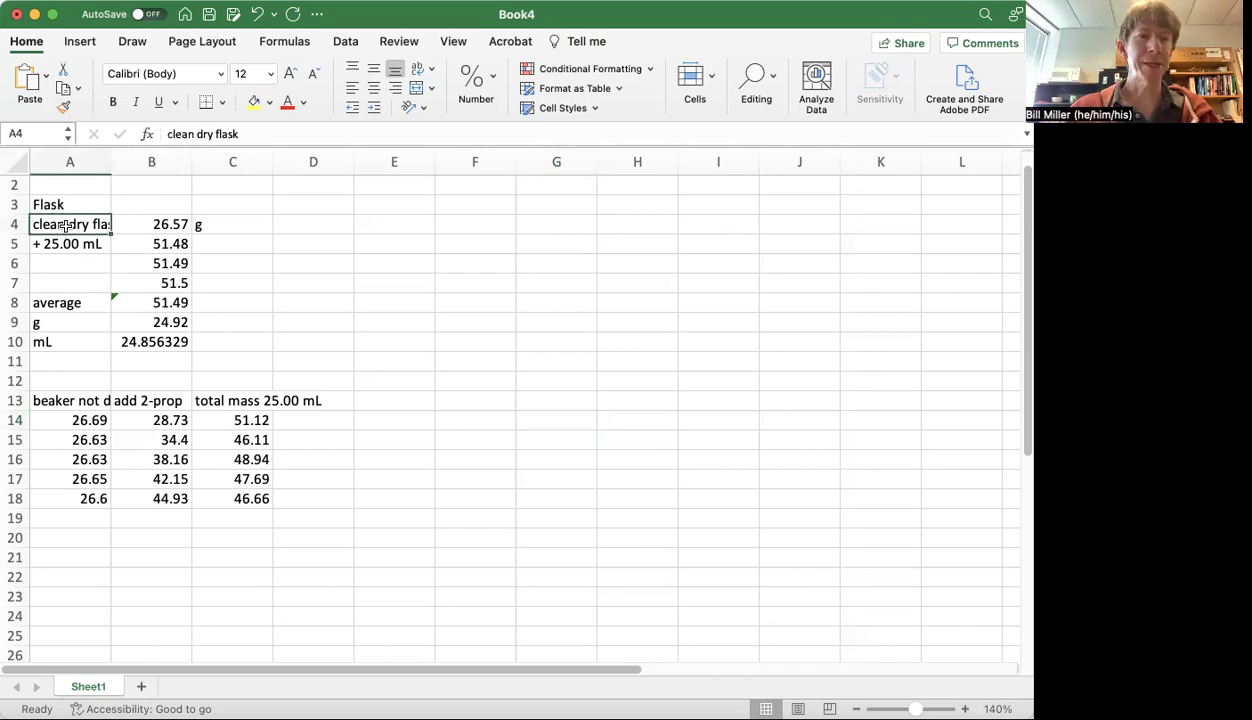
key(Right)
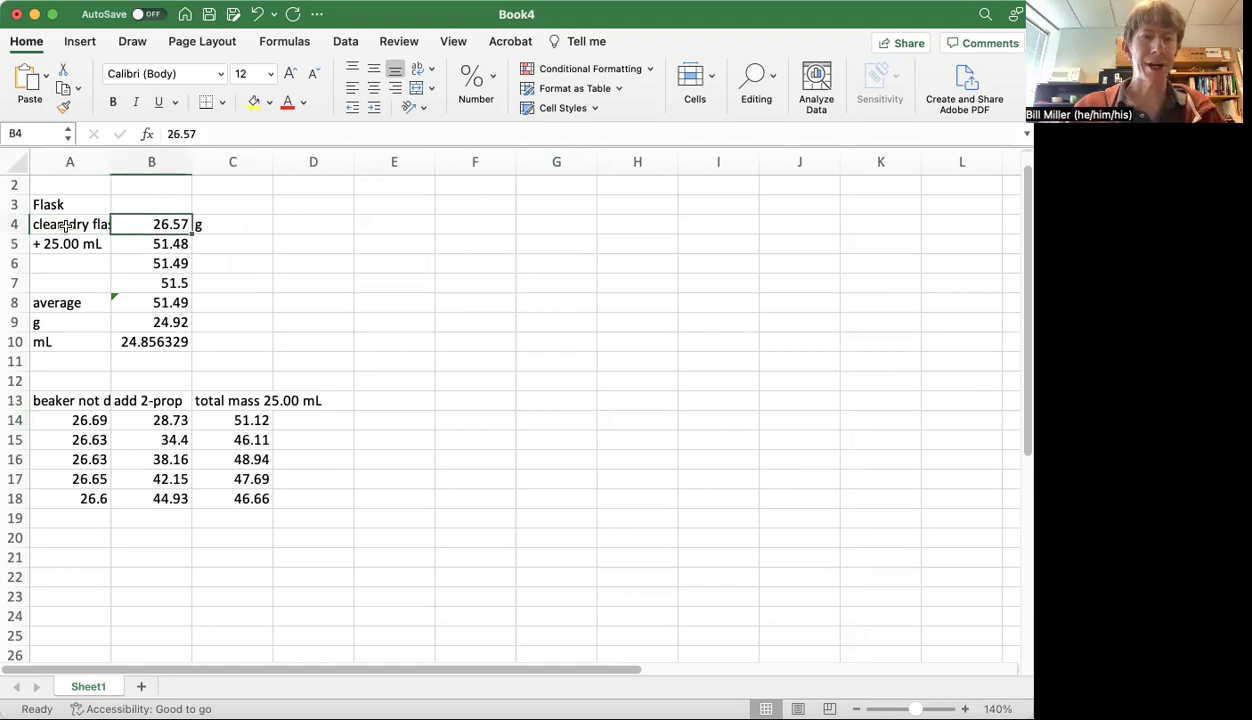
click(64, 226)
key(Down)
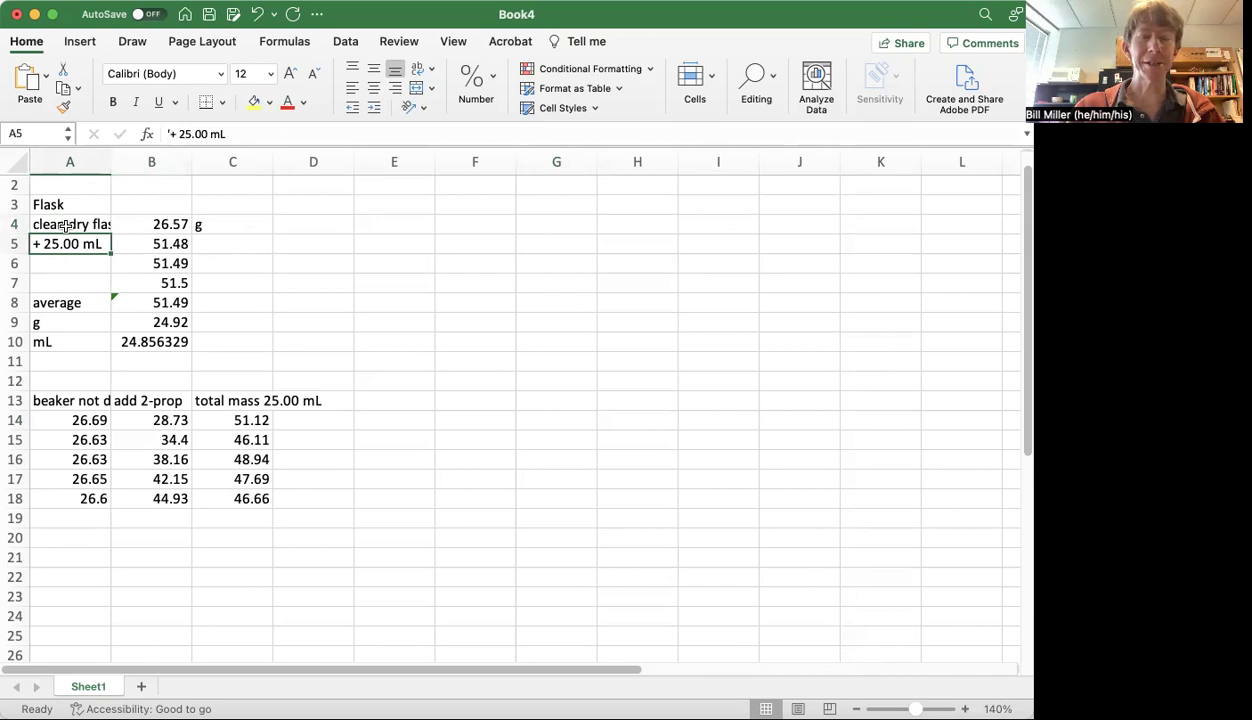
key(Right)
key(Left)
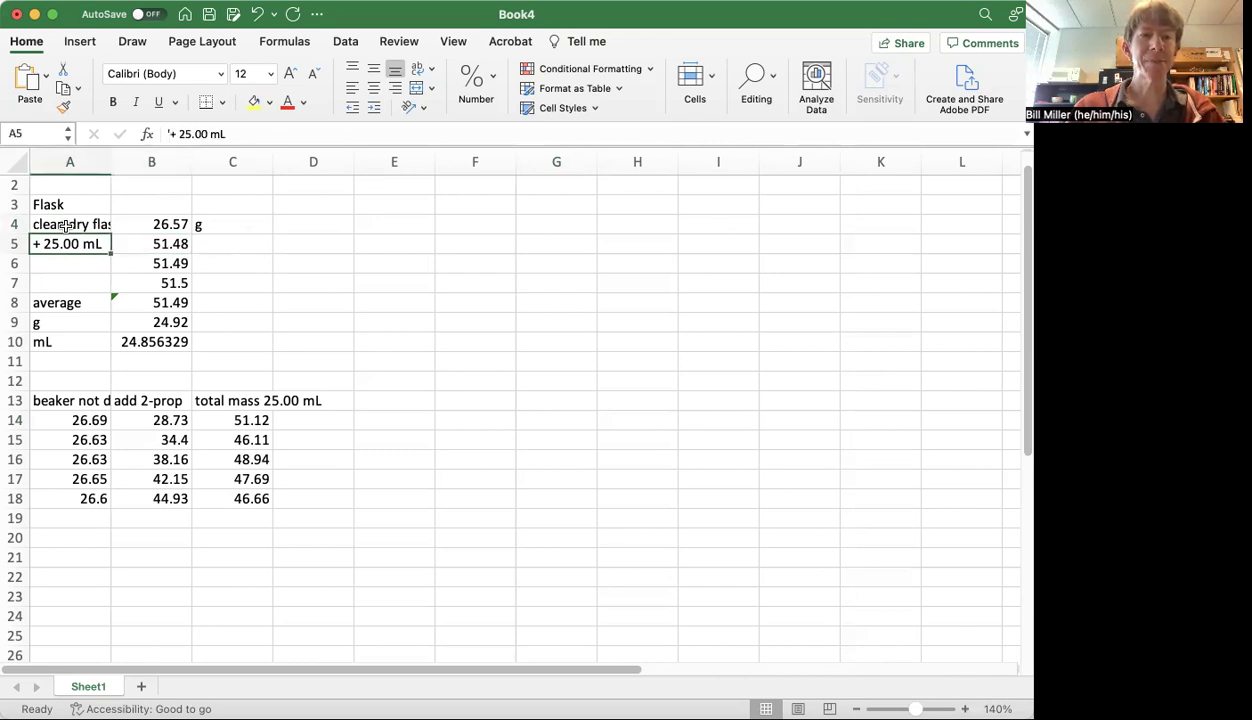
key(Down)
key(Right)
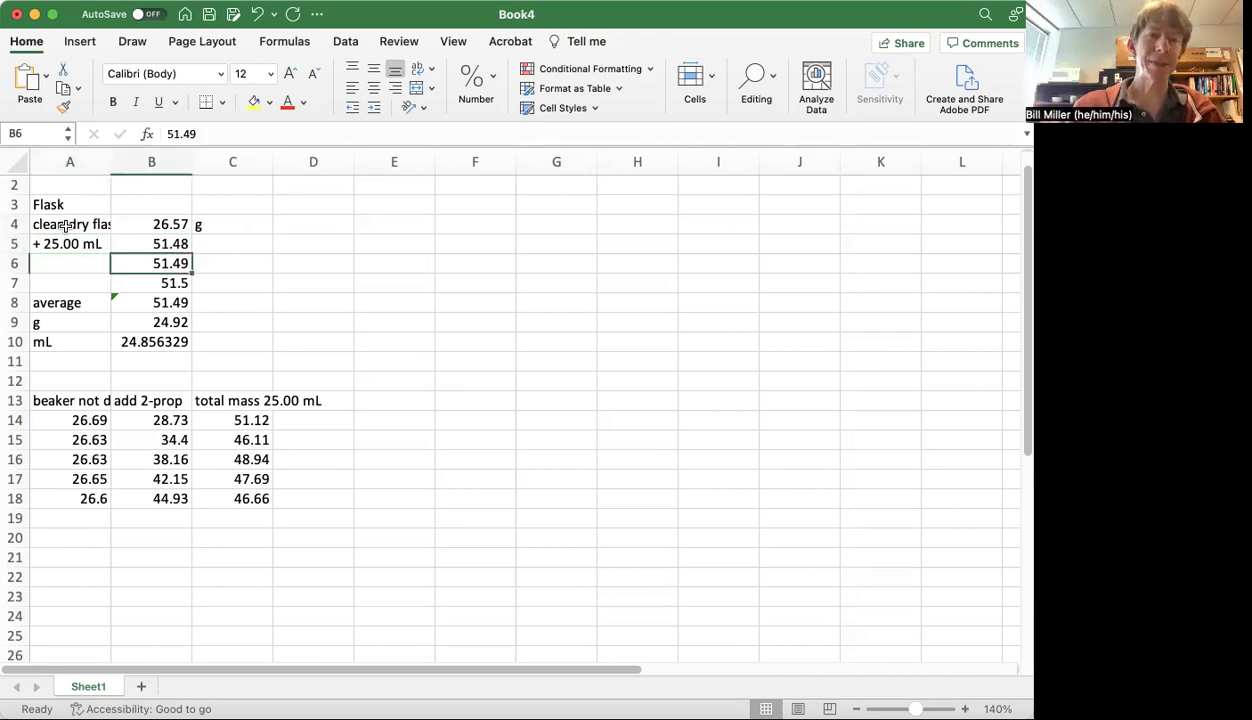
key(Left)
key(Down)
key(Right)
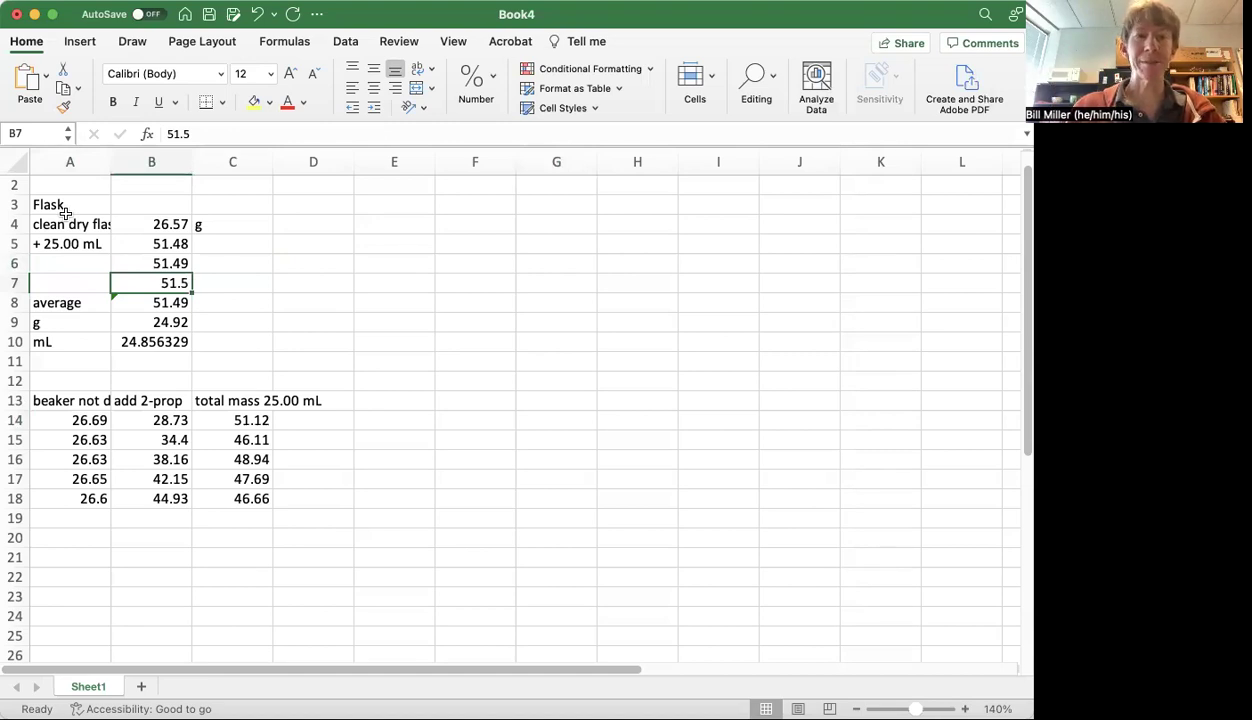
key(Down)
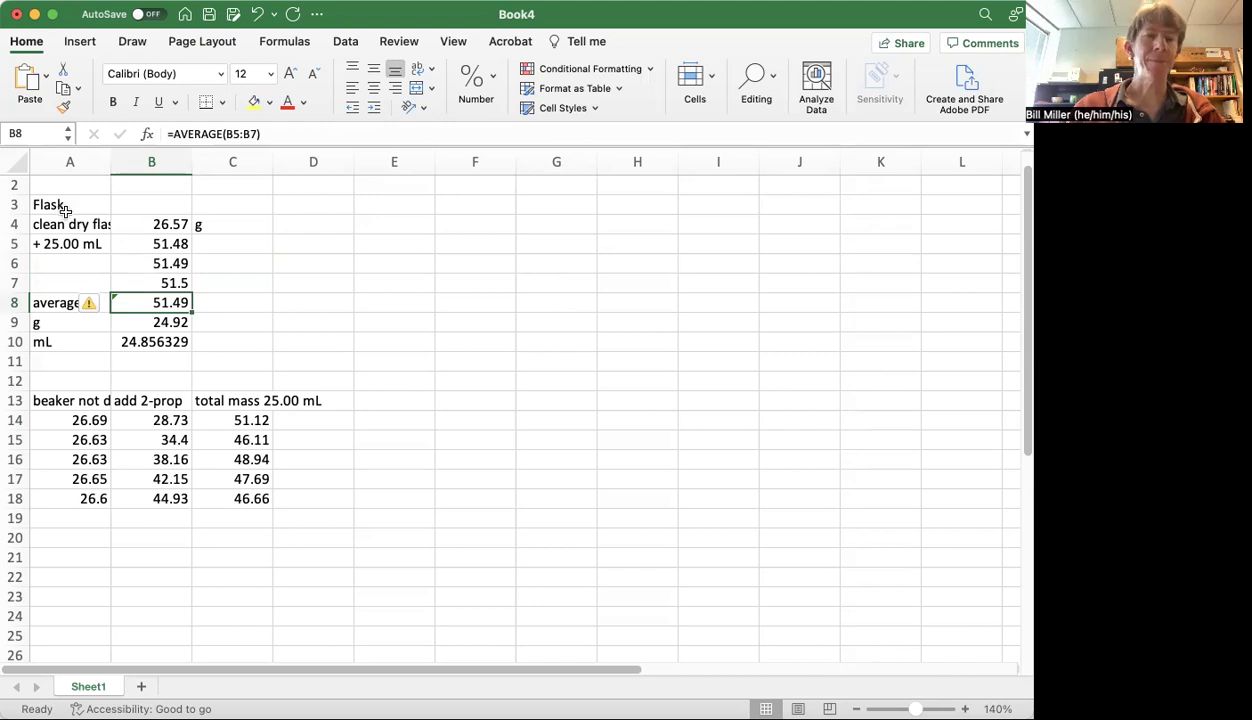
key(Up)
key(Up)
key(Up)
key(Up)
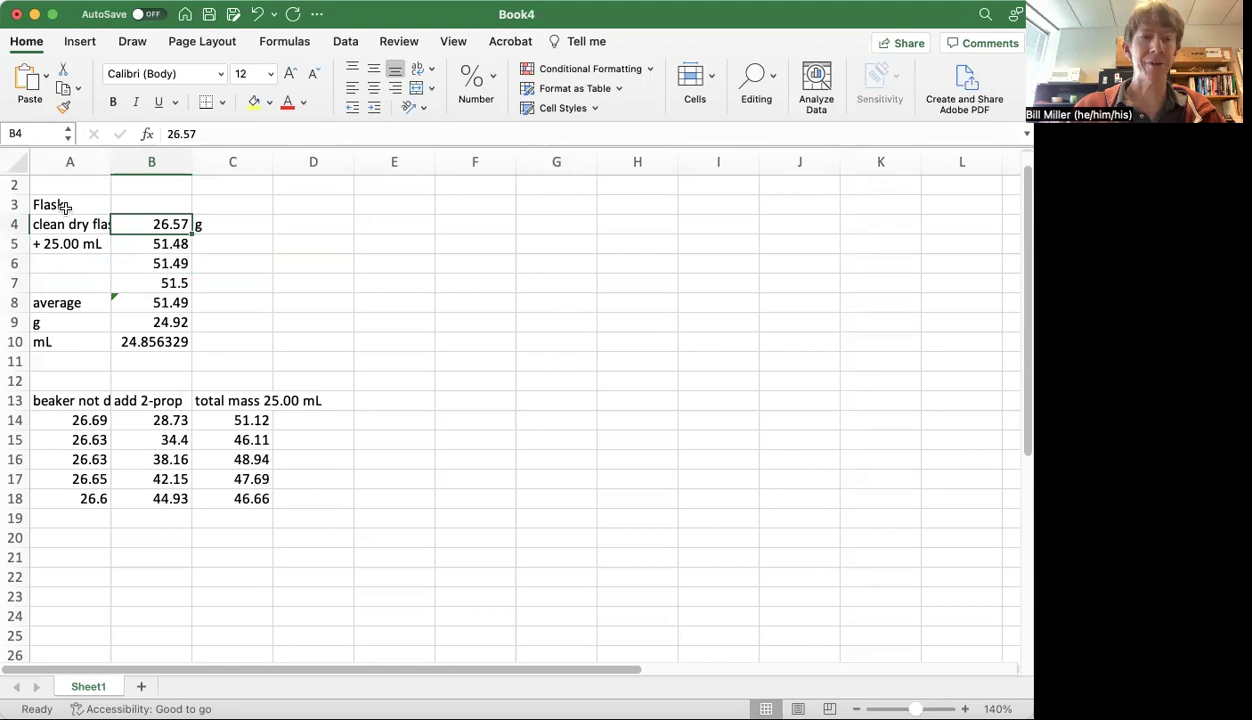
key(Down)
key(Down)
key(Down)
key(Down)
key(Down)
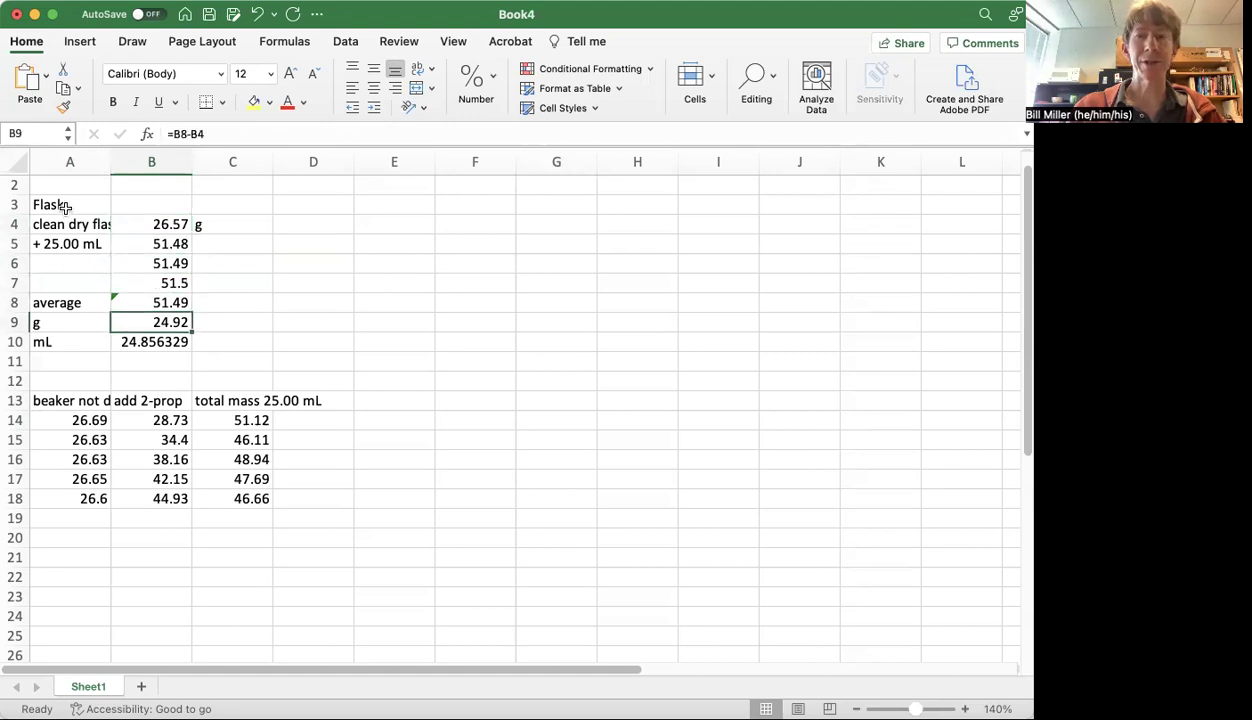
key(Down)
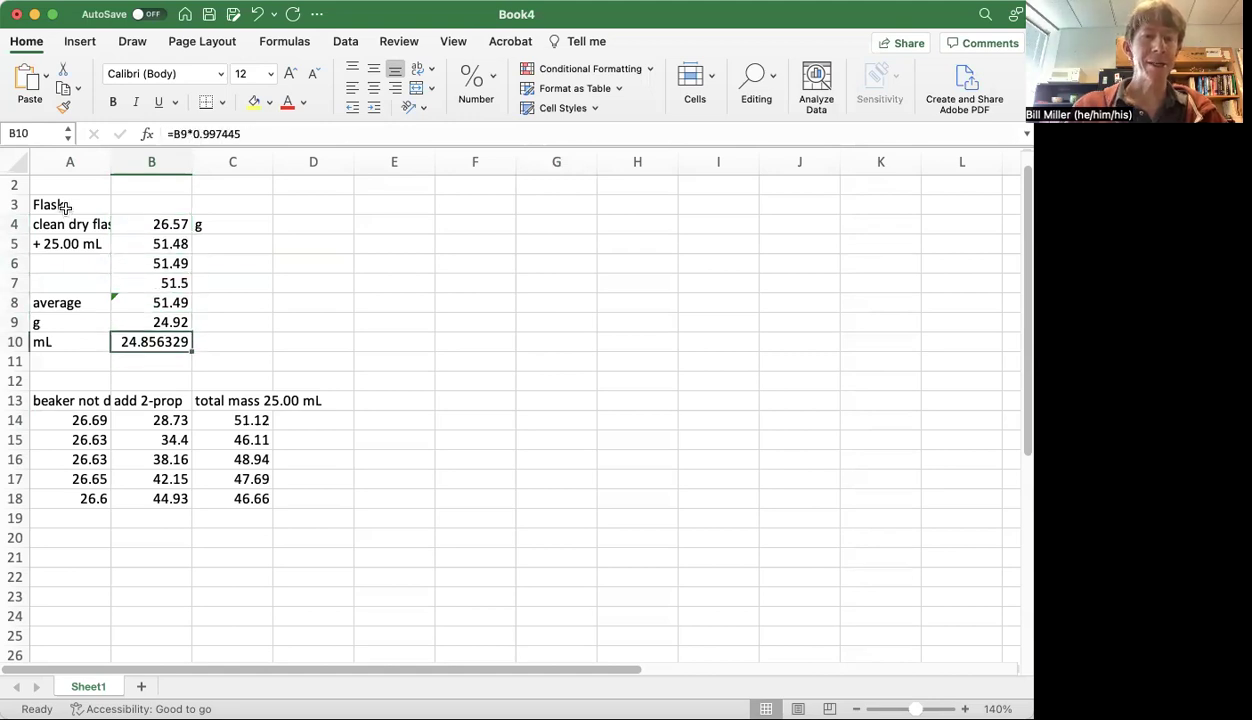
Step: Enter the temperature note T= 23.4 oC across A11:C11
click(231, 302)
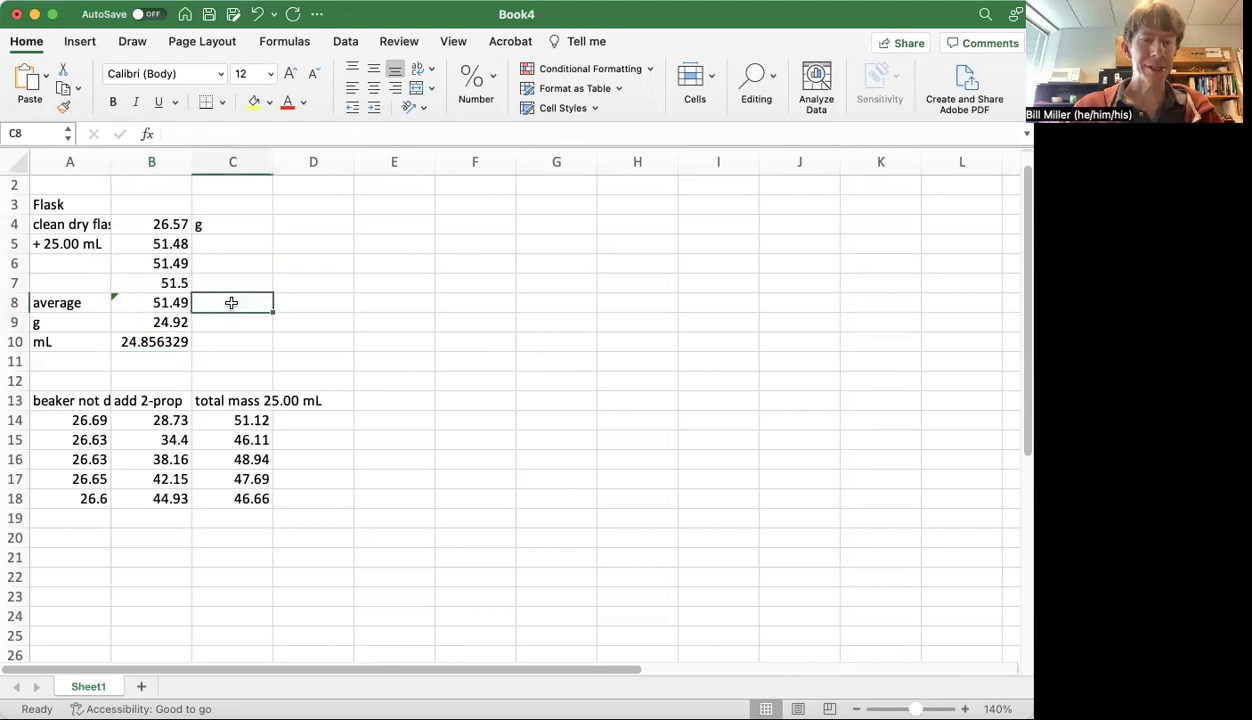
text(T)
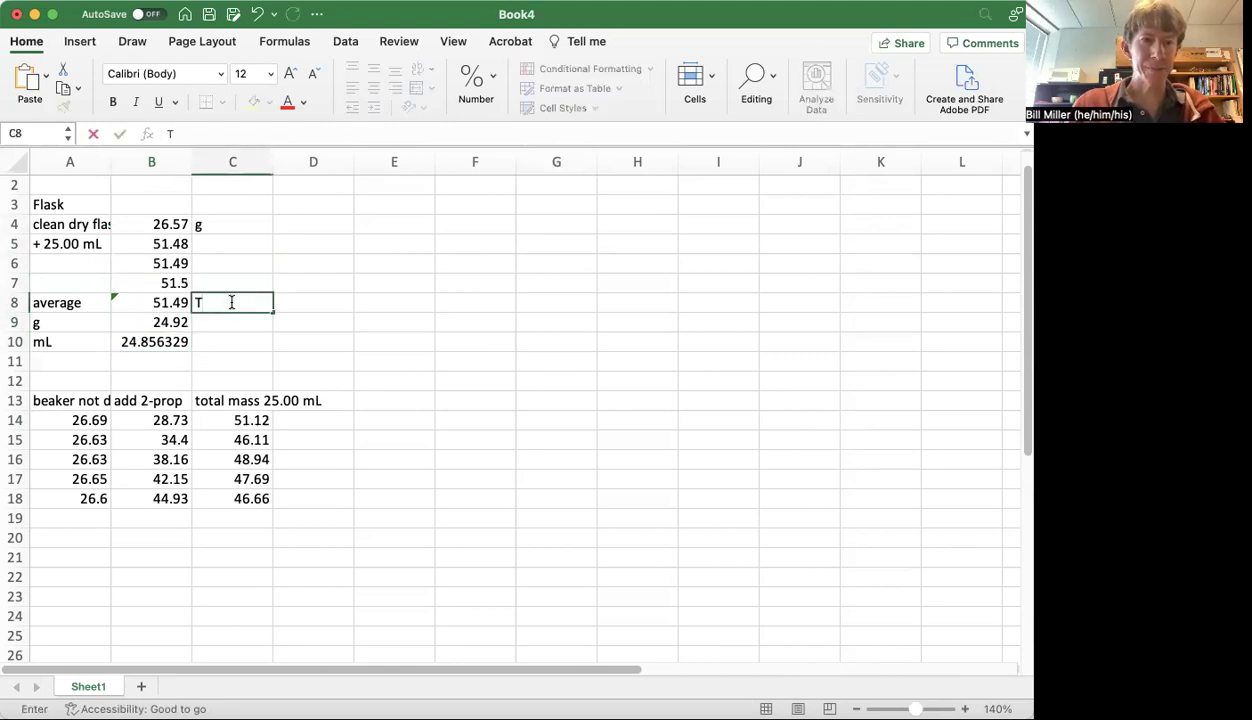
key(Escape)
key(Down)
key(Down)
key(Down)
key(Left)
key(Left)
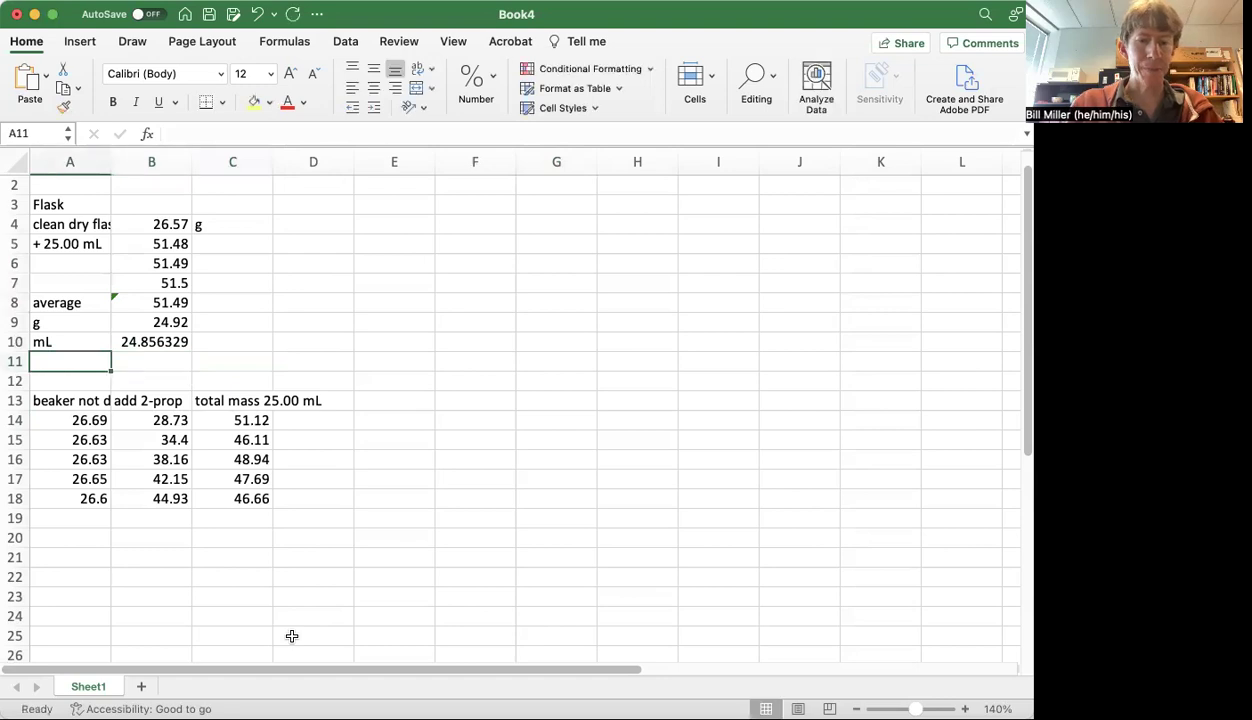
text(T=)
key(Right)
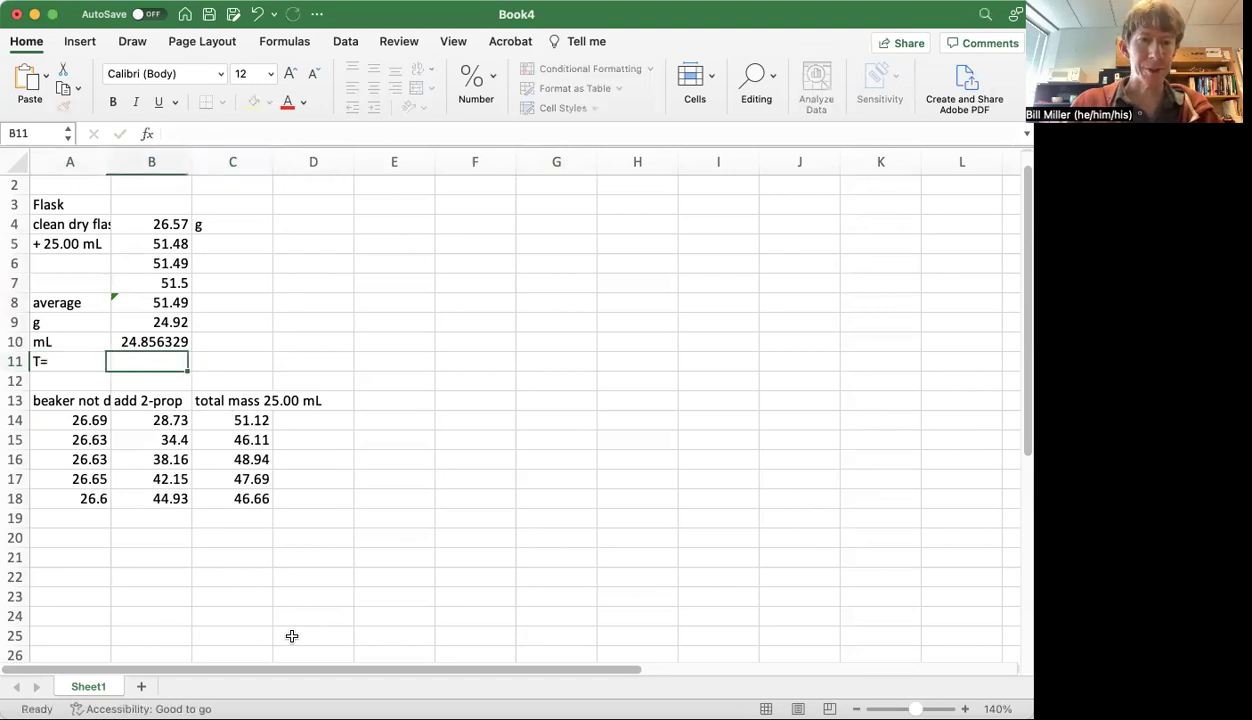
text(23.4)
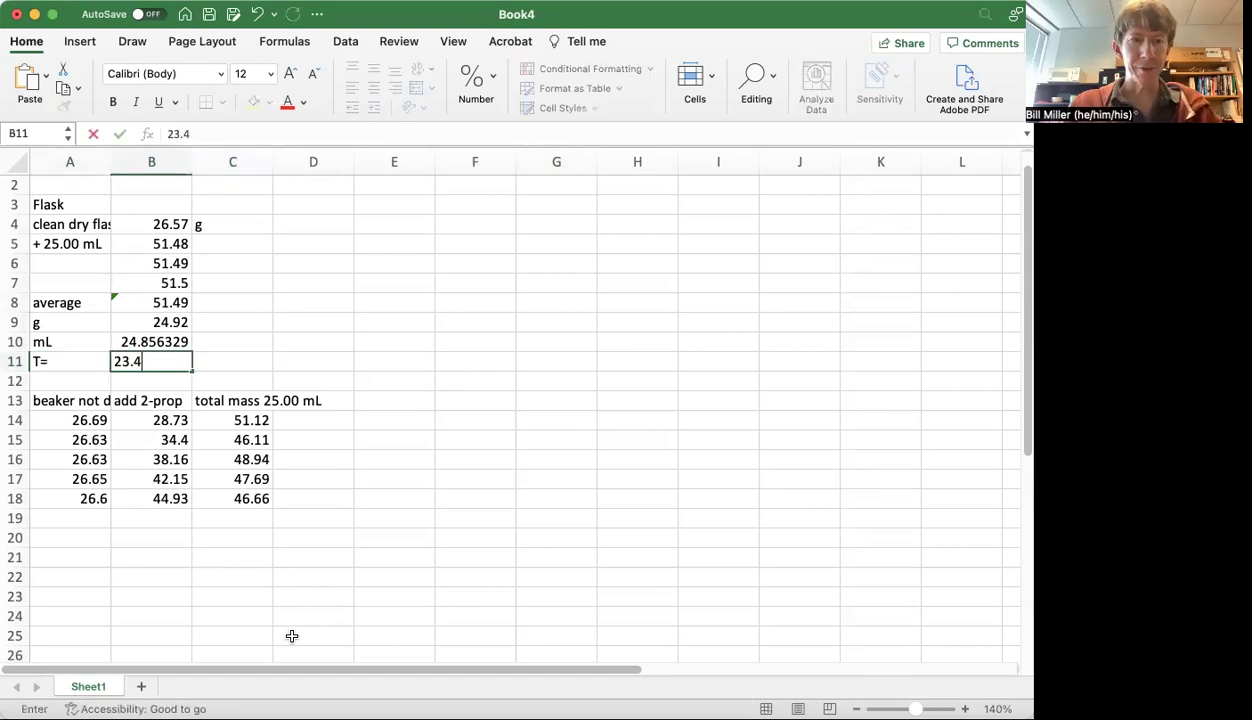
key(Right)
text(oC)
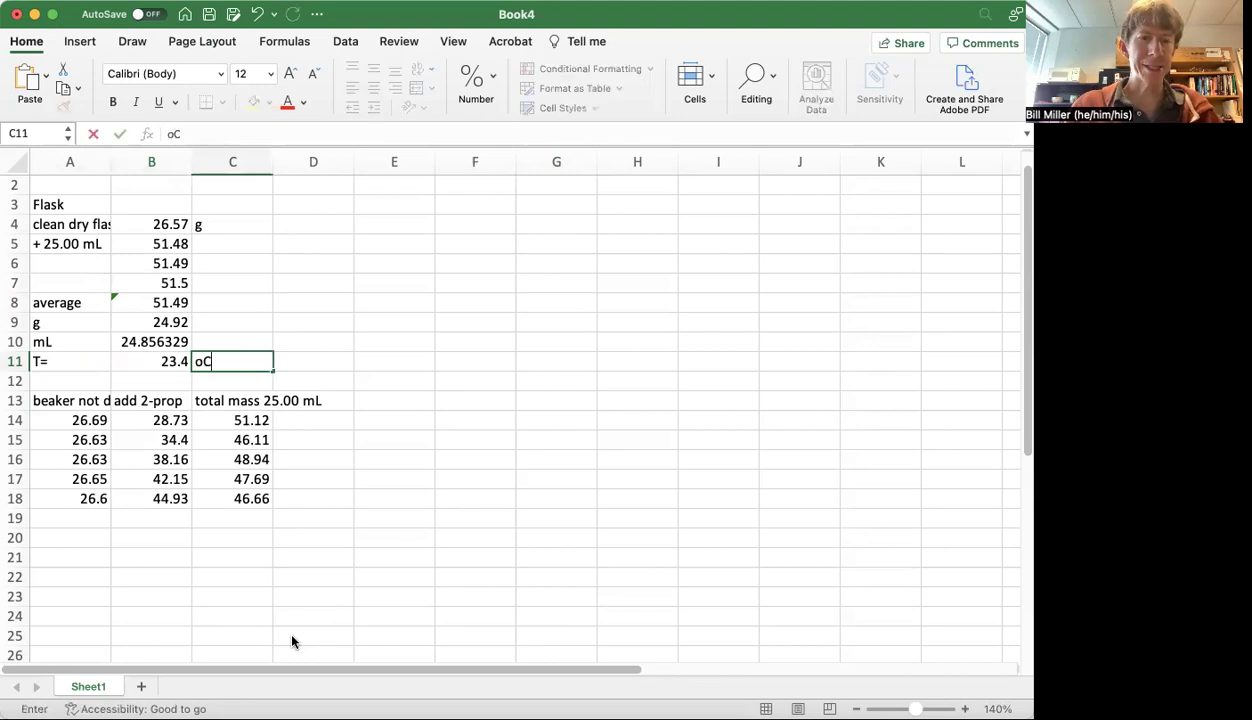
key(Left)
Step: Check the B10 volume formula's 0.997445 density factor and keep it unchanged
key(Up)
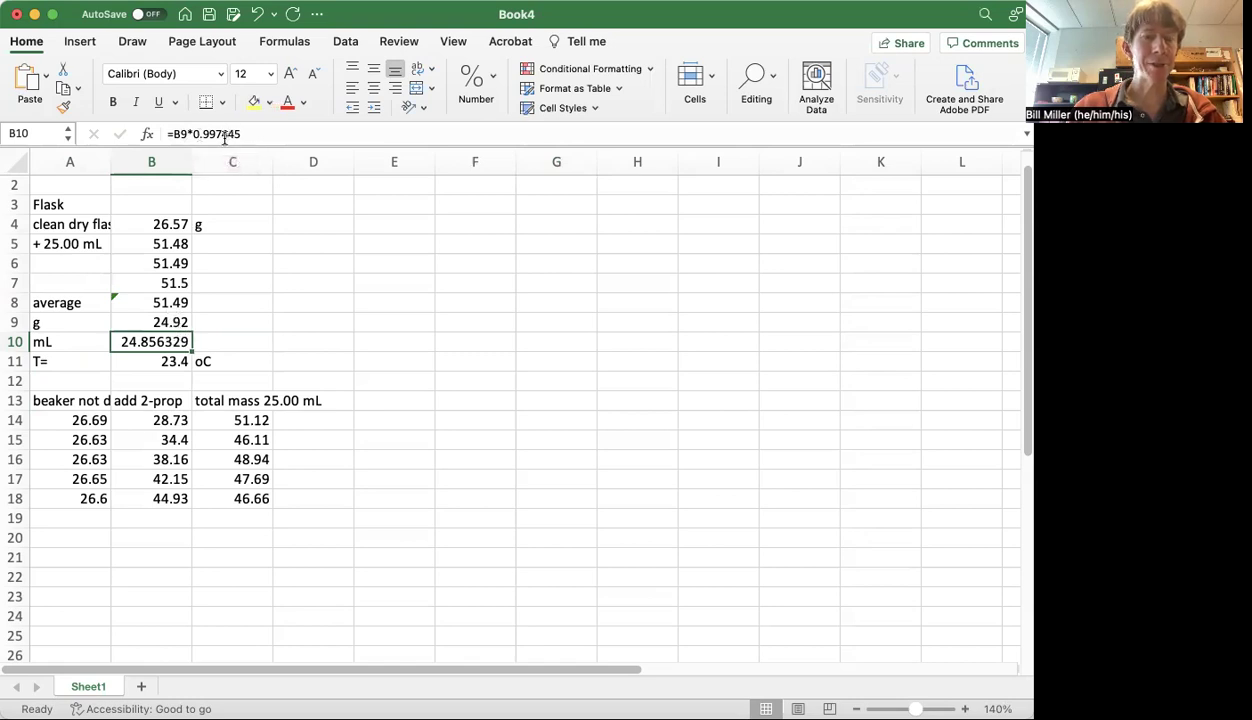
double_click(225, 139)
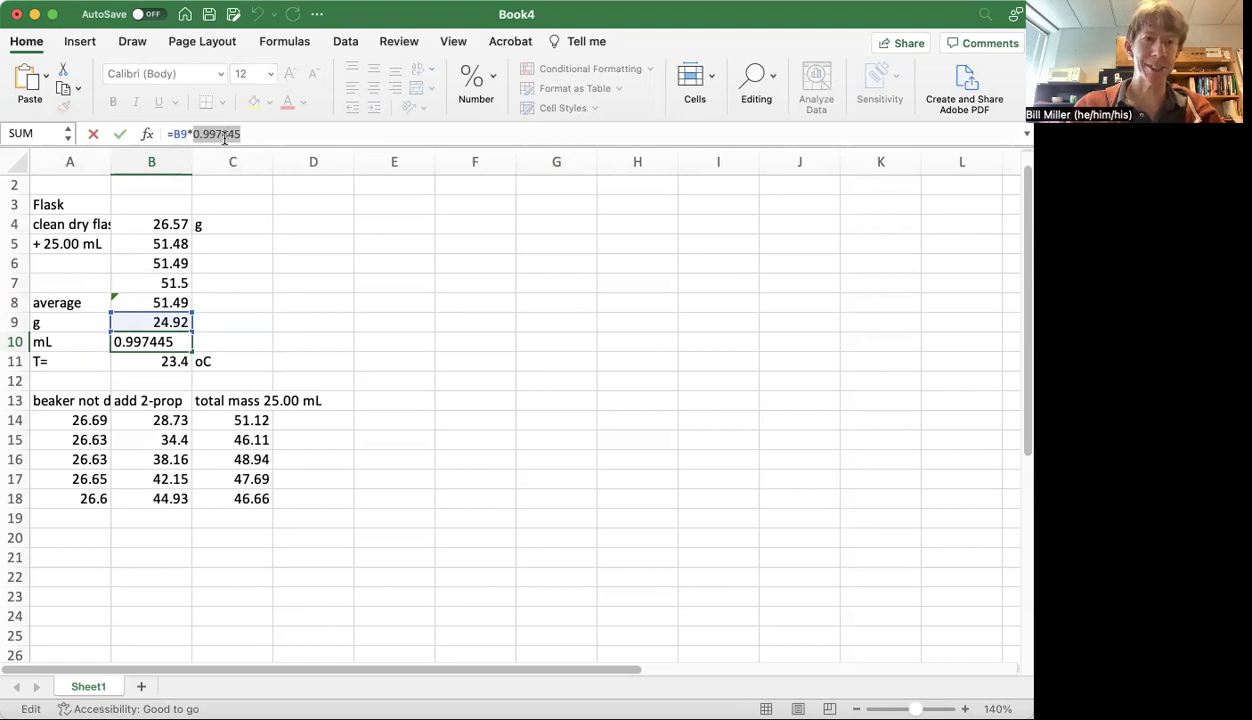
key(Return)
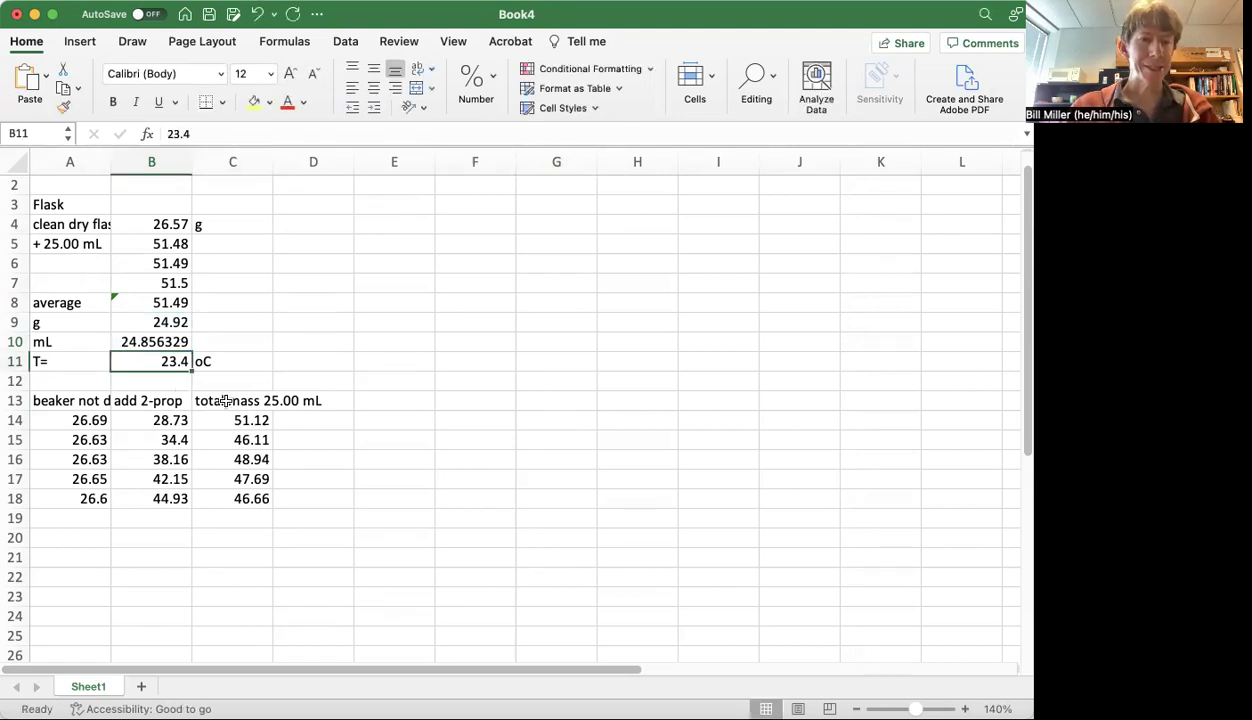
click(66, 401)
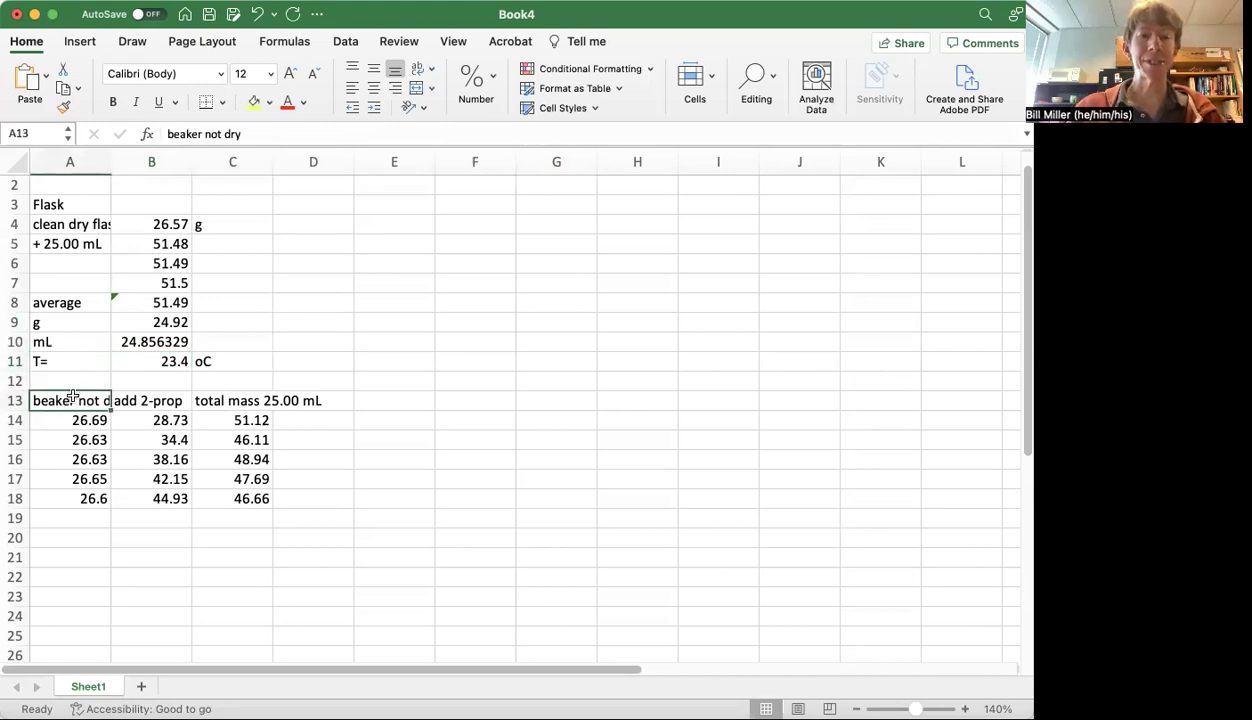
click(73, 420)
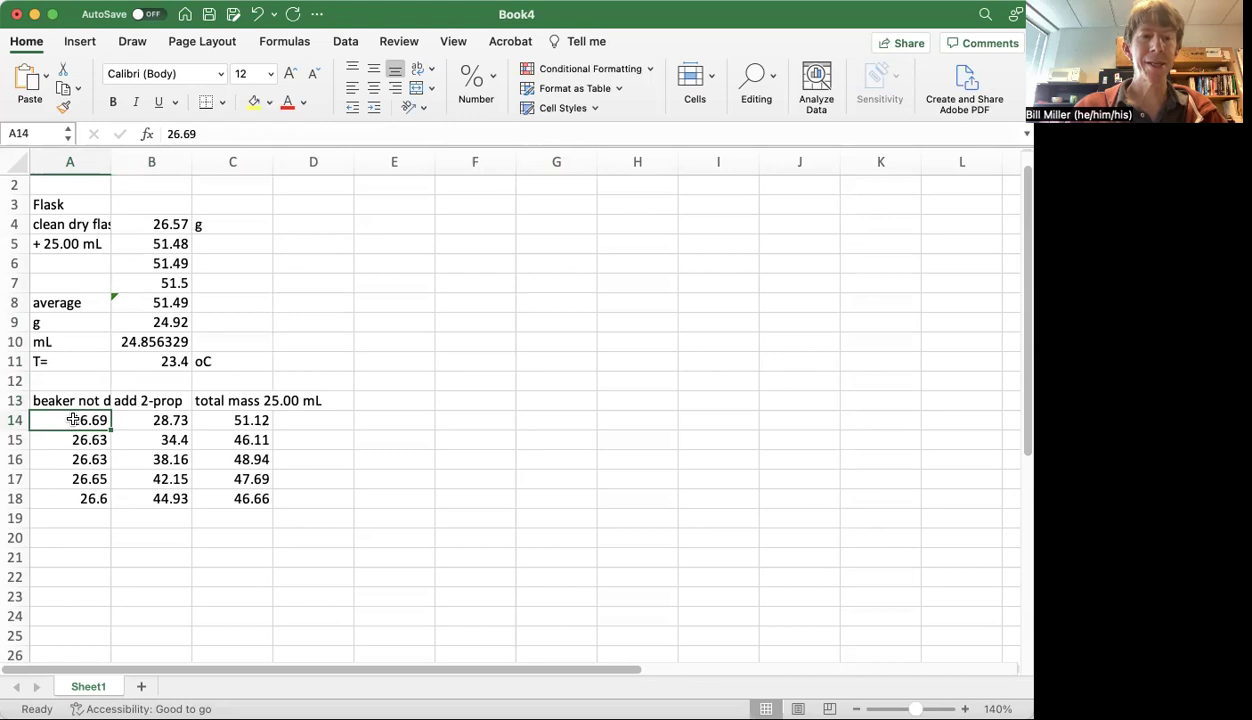
click(124, 419)
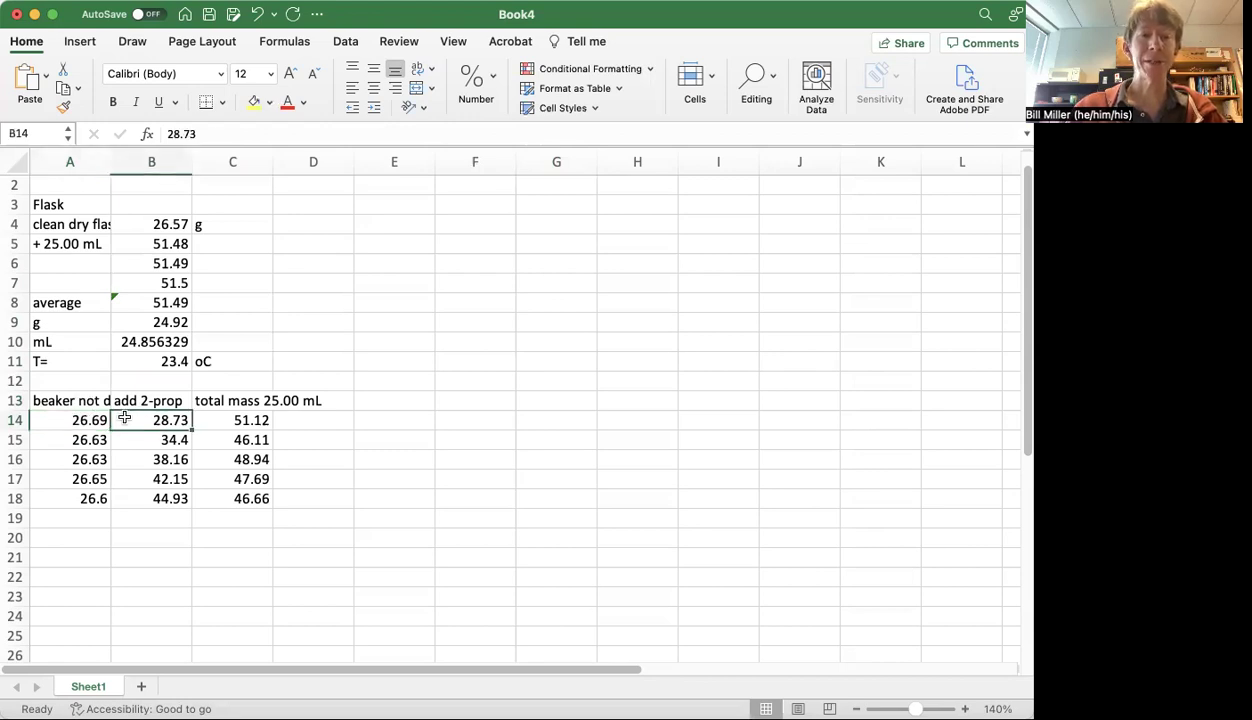
key(Right)
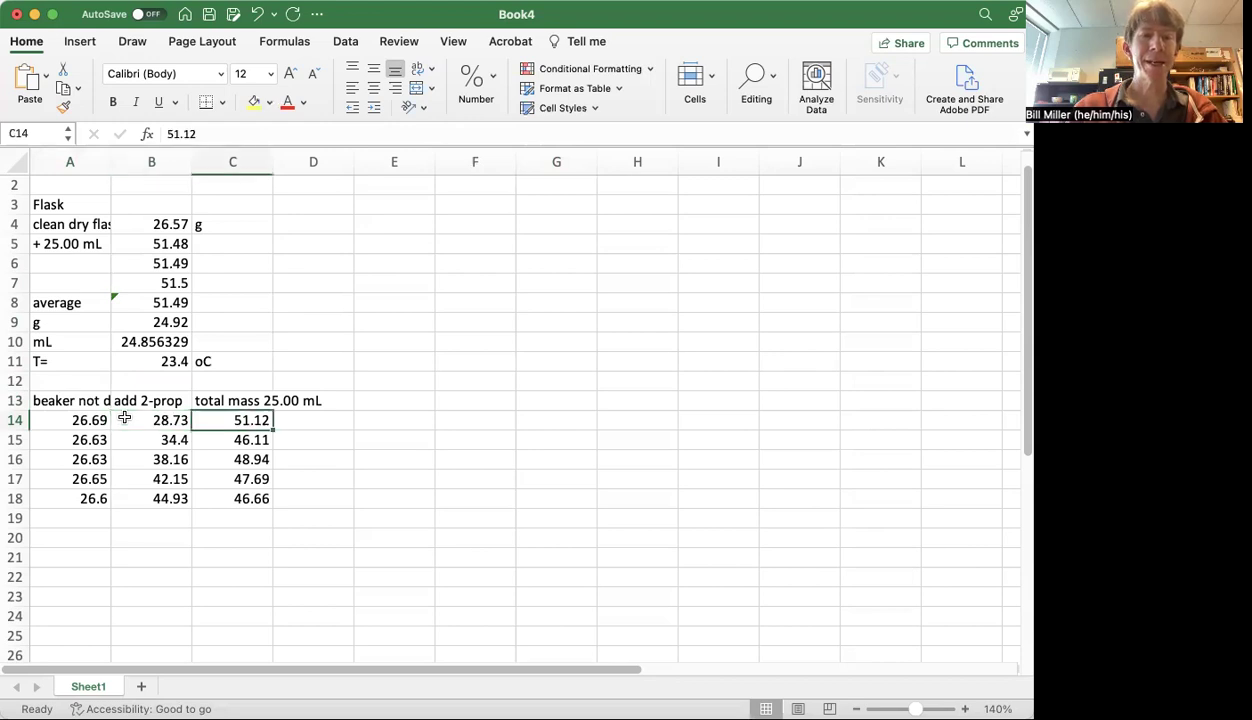
Step: Change the C13 heading from 'total mass 25.00 mL' to 'total mass 24.856 mL'
click(229, 401)
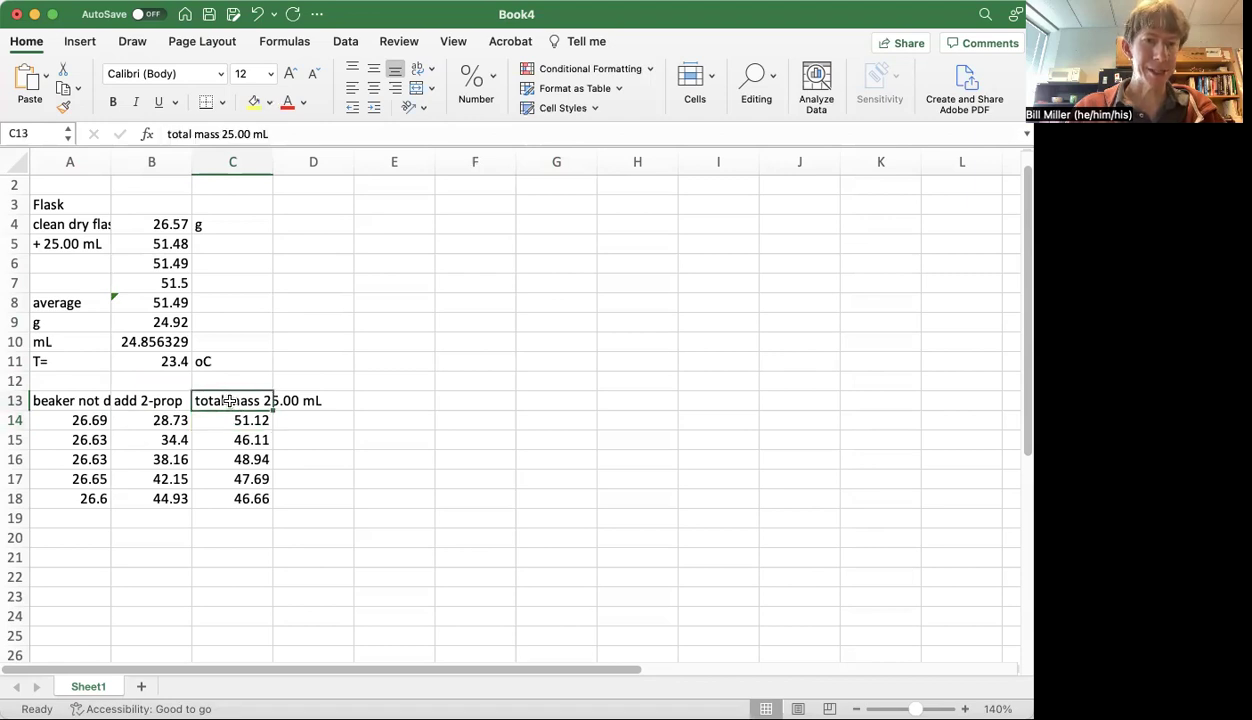
double_click(229, 401)
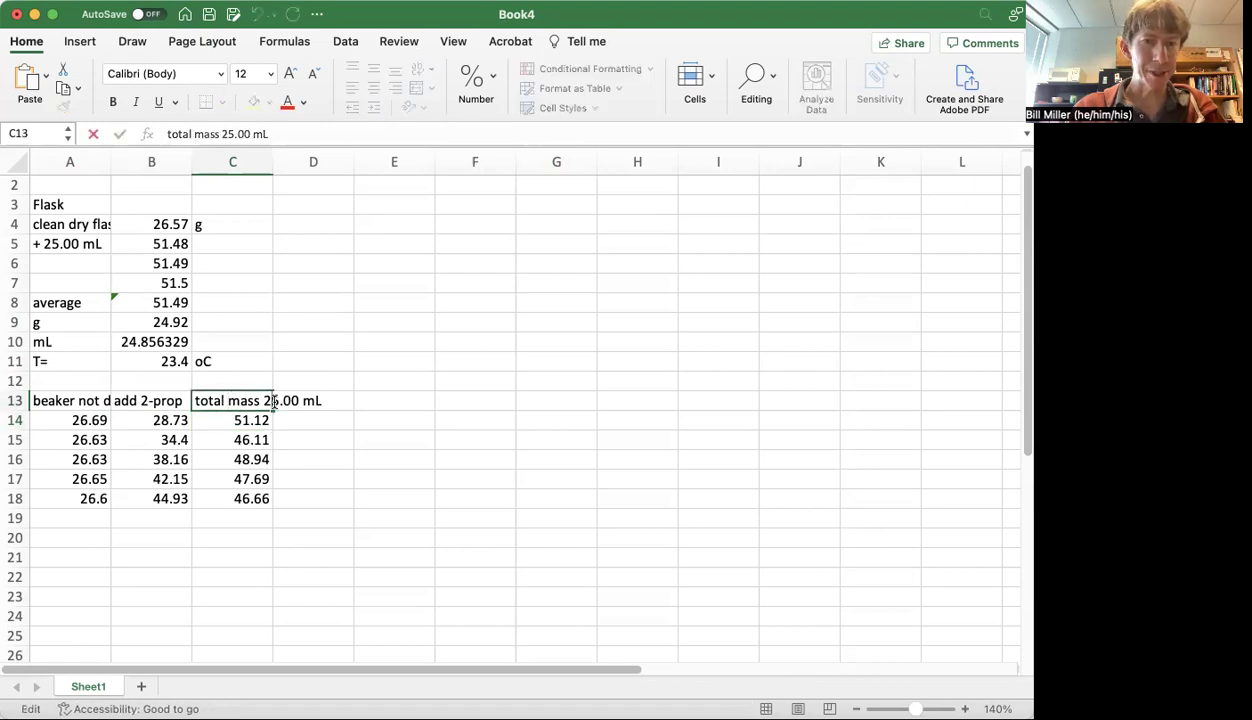
key(BackSpace)
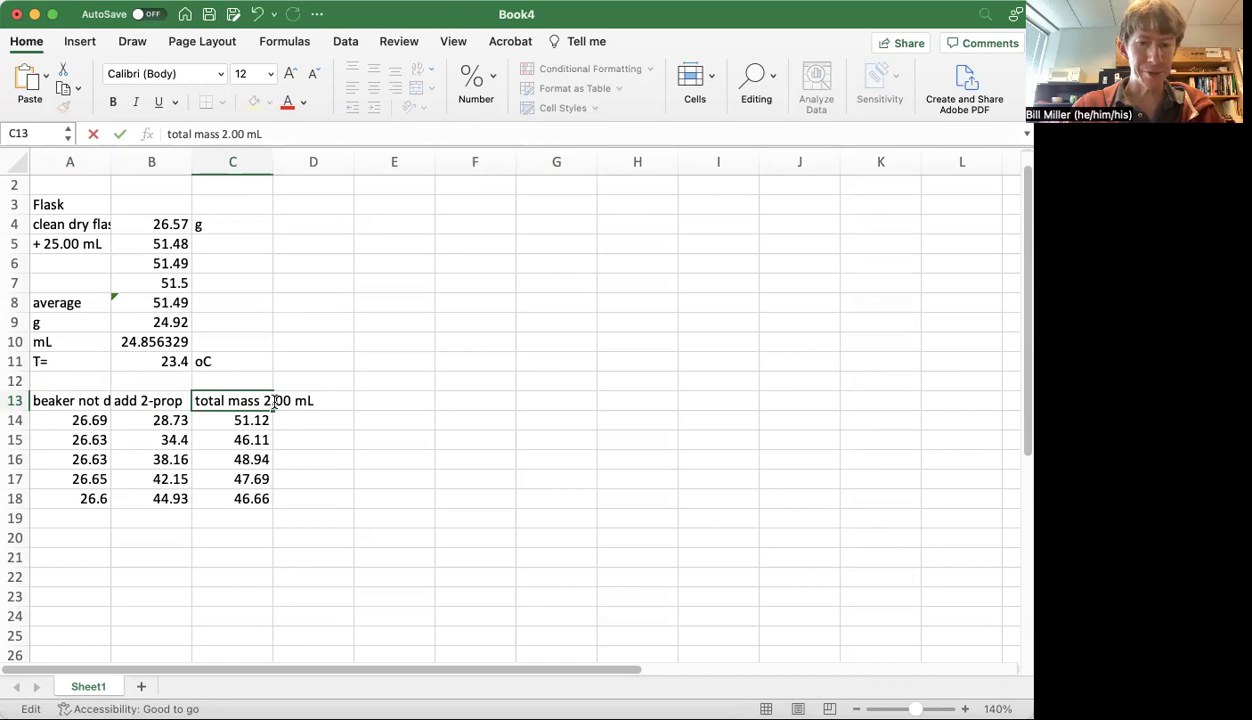
text(4.)
key(Delete)
key(Delete)
text(=)
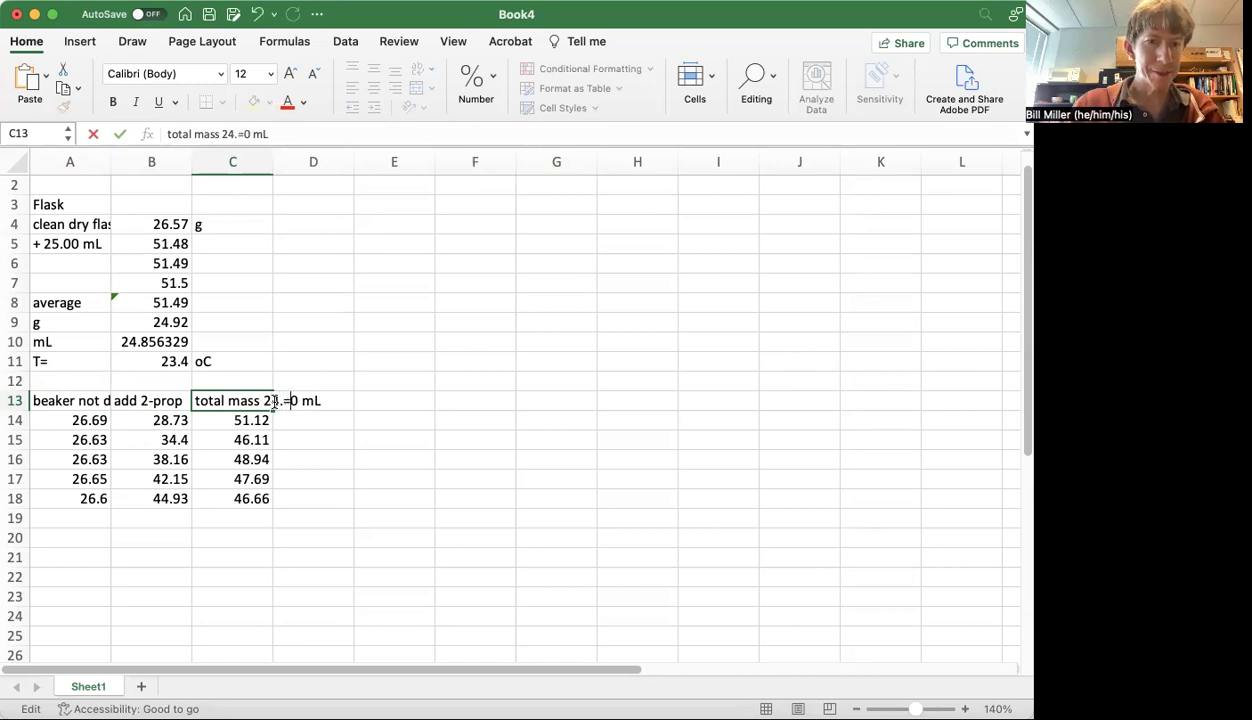
key(BackSpace)
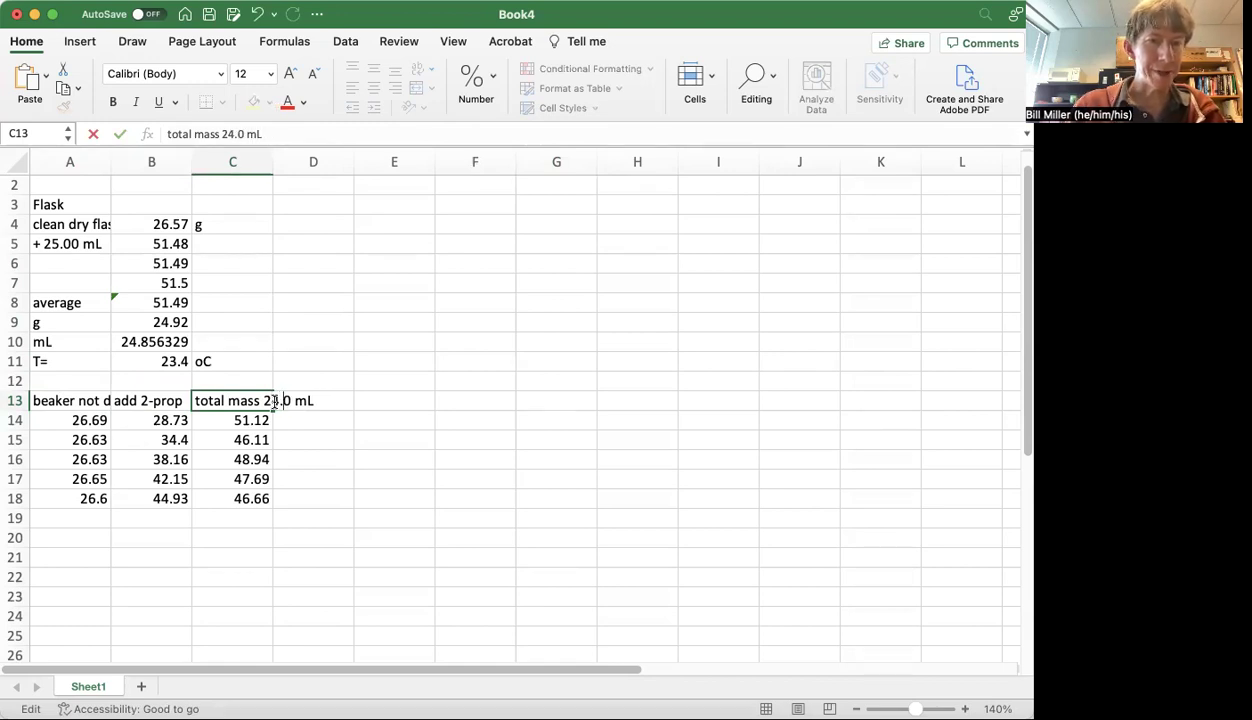
text(856)
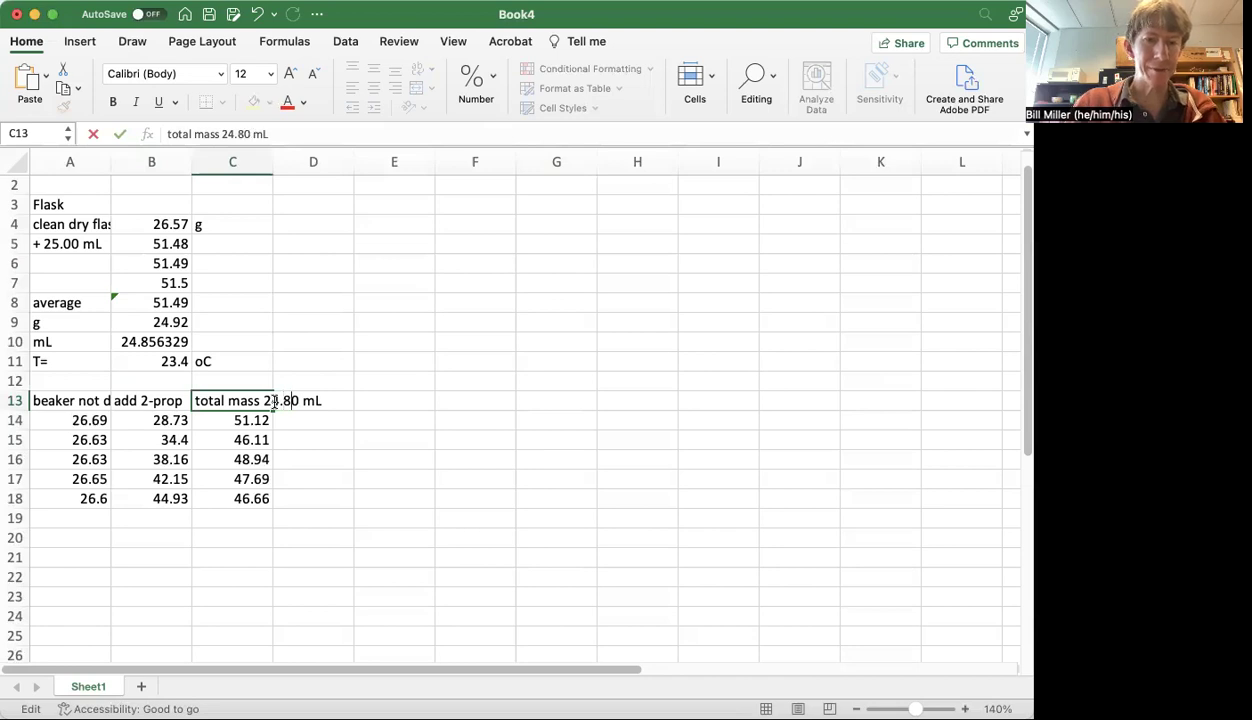
key(BackSpace)
key(Return)
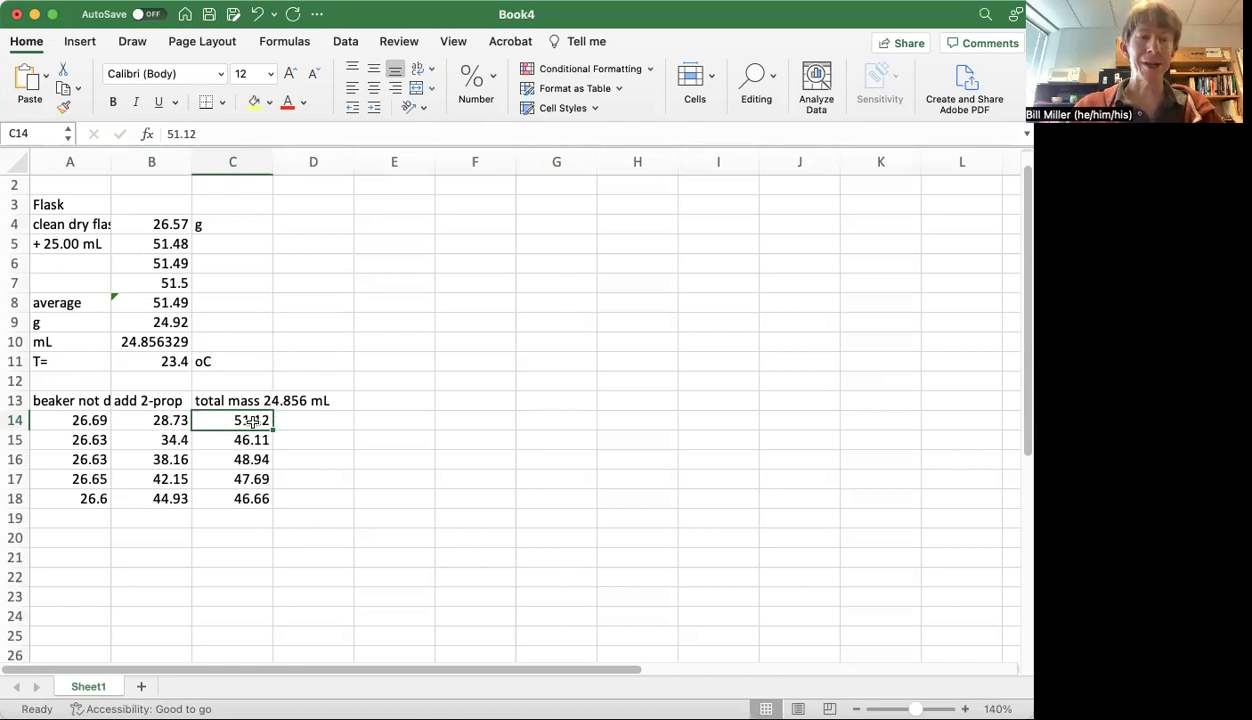
Step: Delete row 15, the trial holding 26.63, 34.4 and 46.11
click(315, 400)
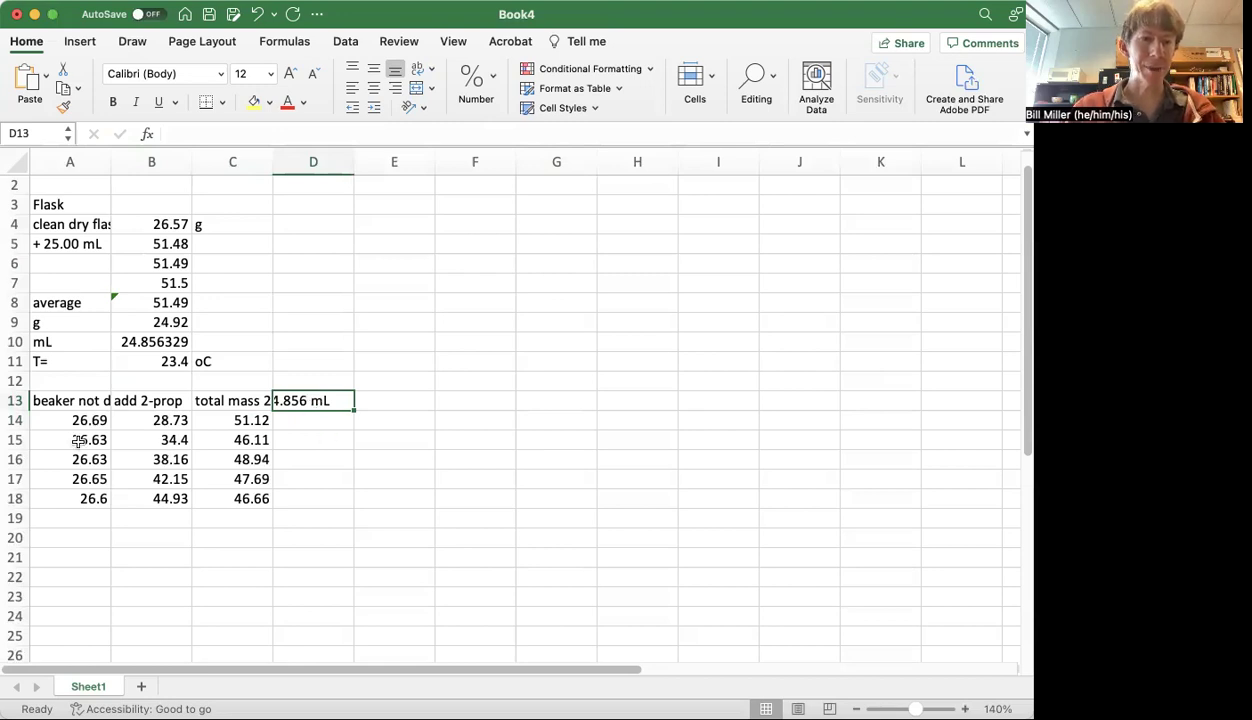
click(15, 440)
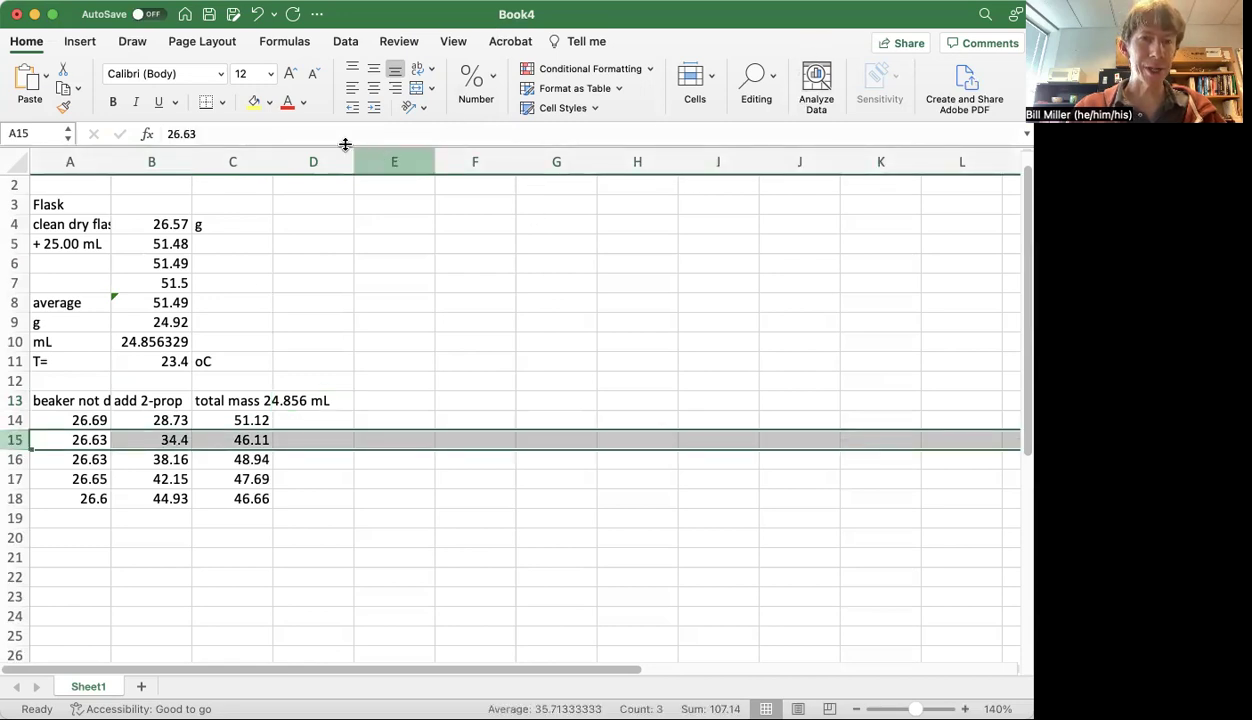
click(693, 82)
click(690, 132)
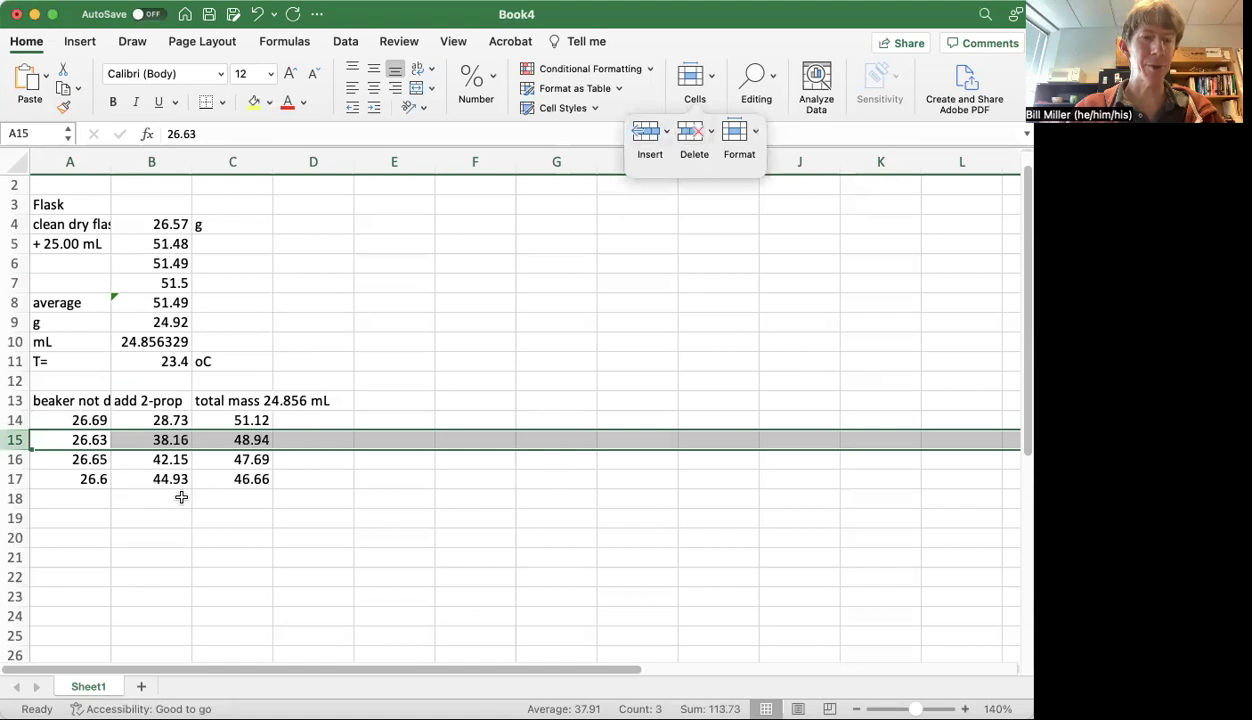
click(298, 401)
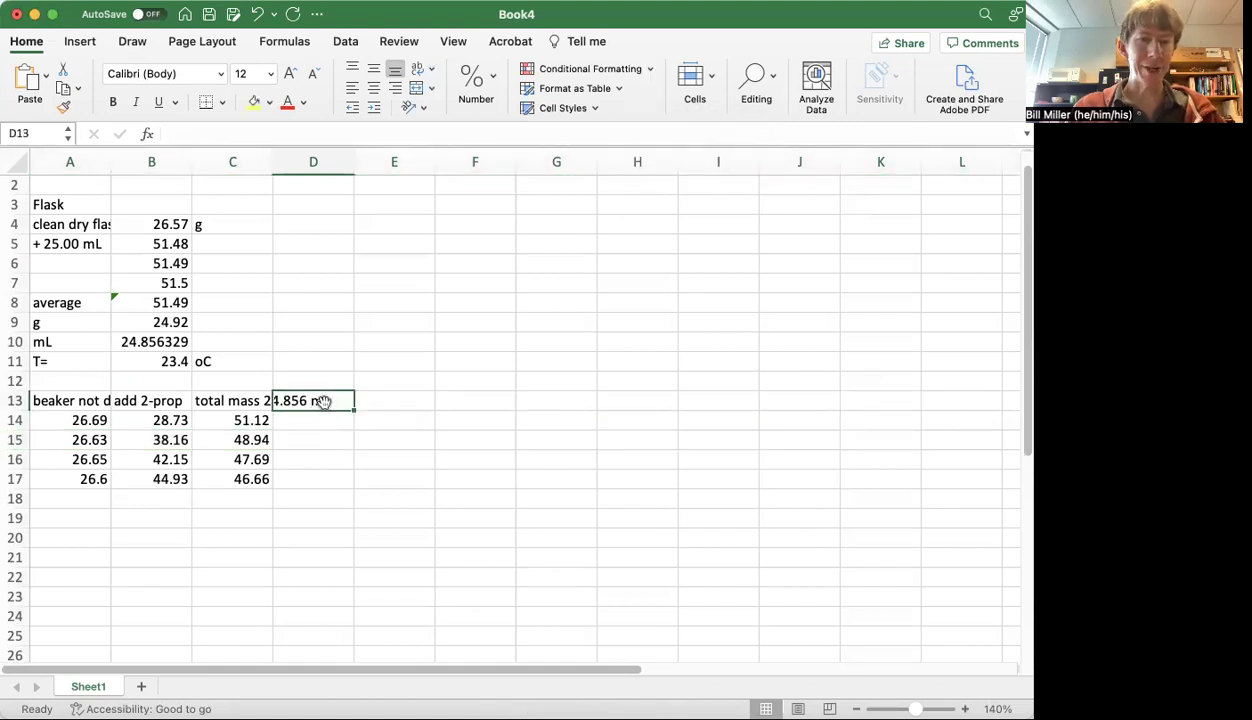
Step: Head column D 'g 2-prop' and enter =B14-A14 in D14, giving 2.04
text(g)
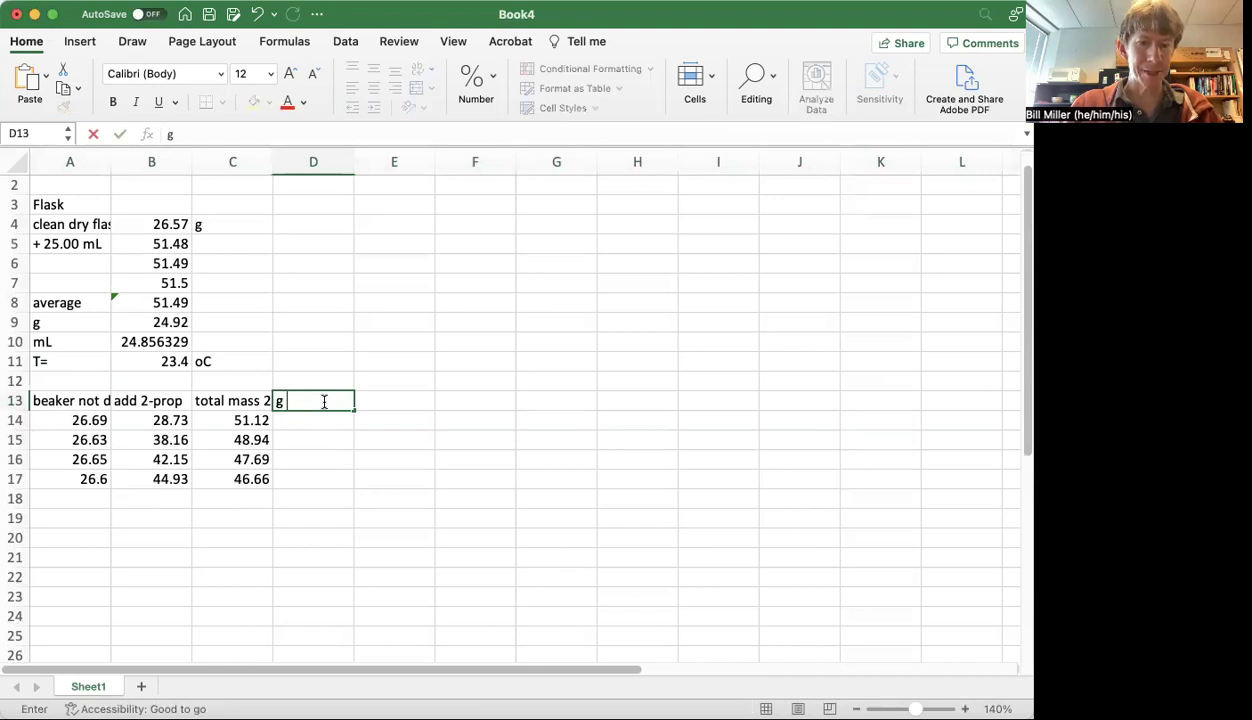
text( 2-pro)
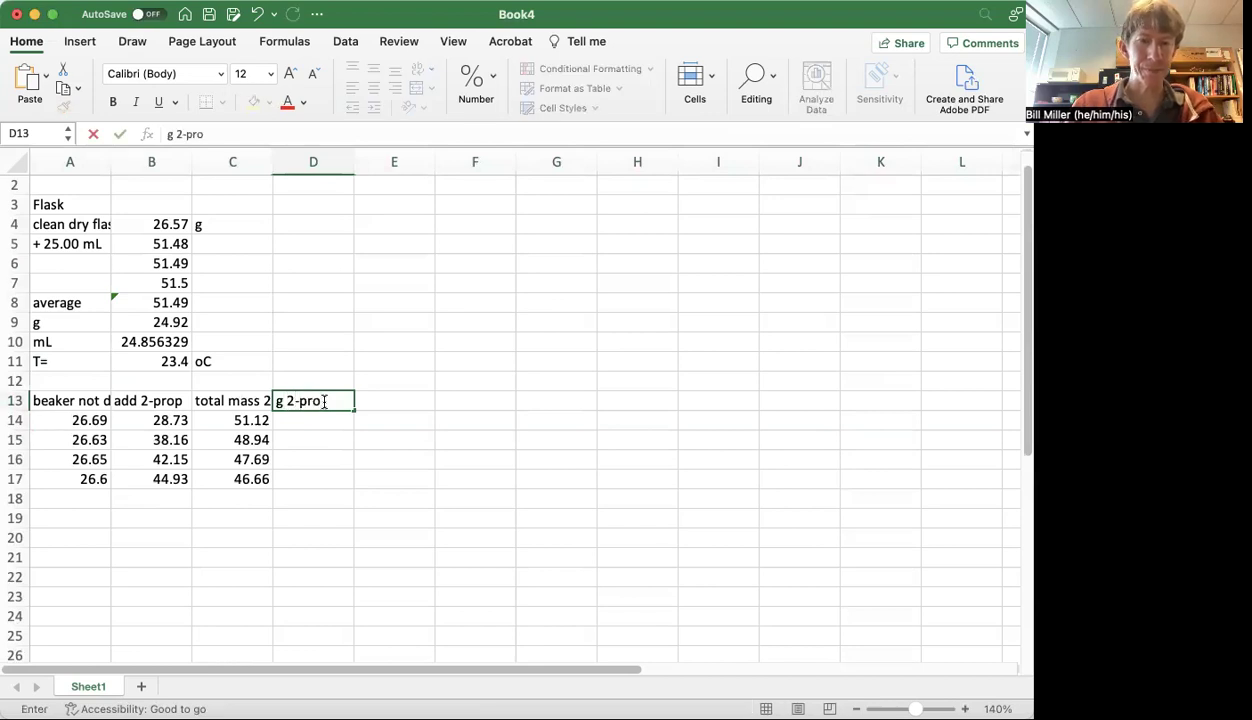
text(p)
key(Up)
key(Down)
key(Down)
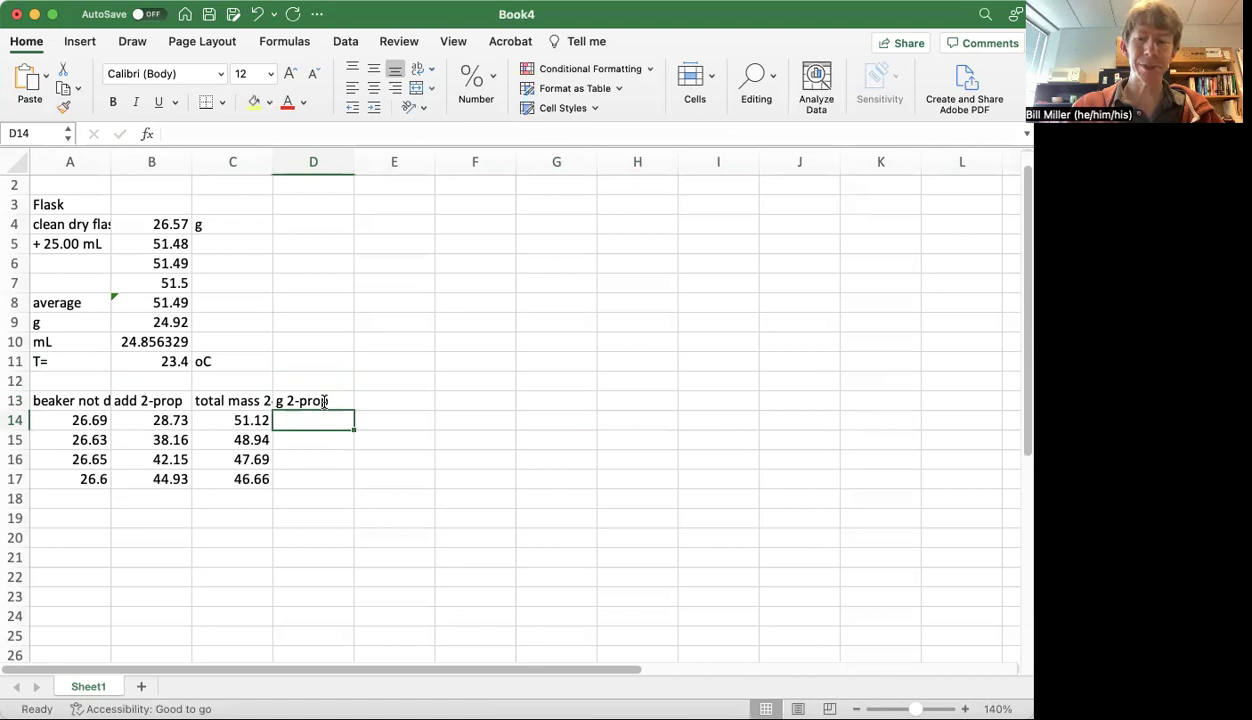
text(=)
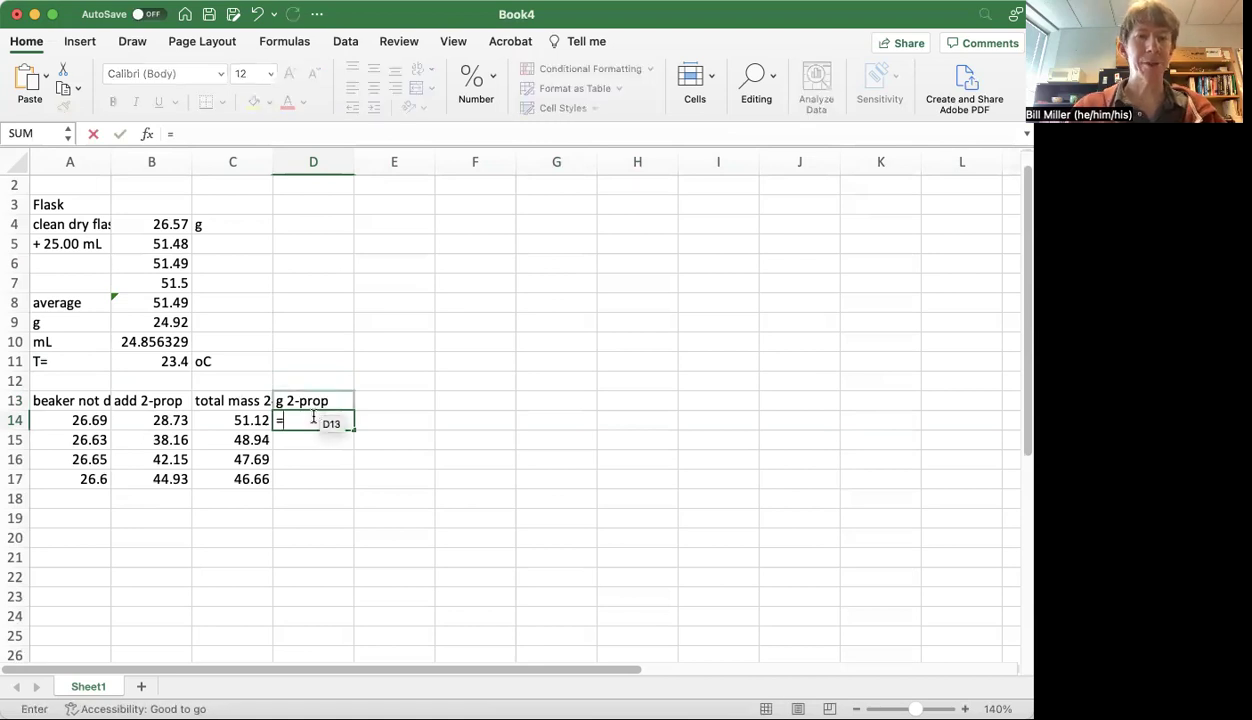
click(163, 420)
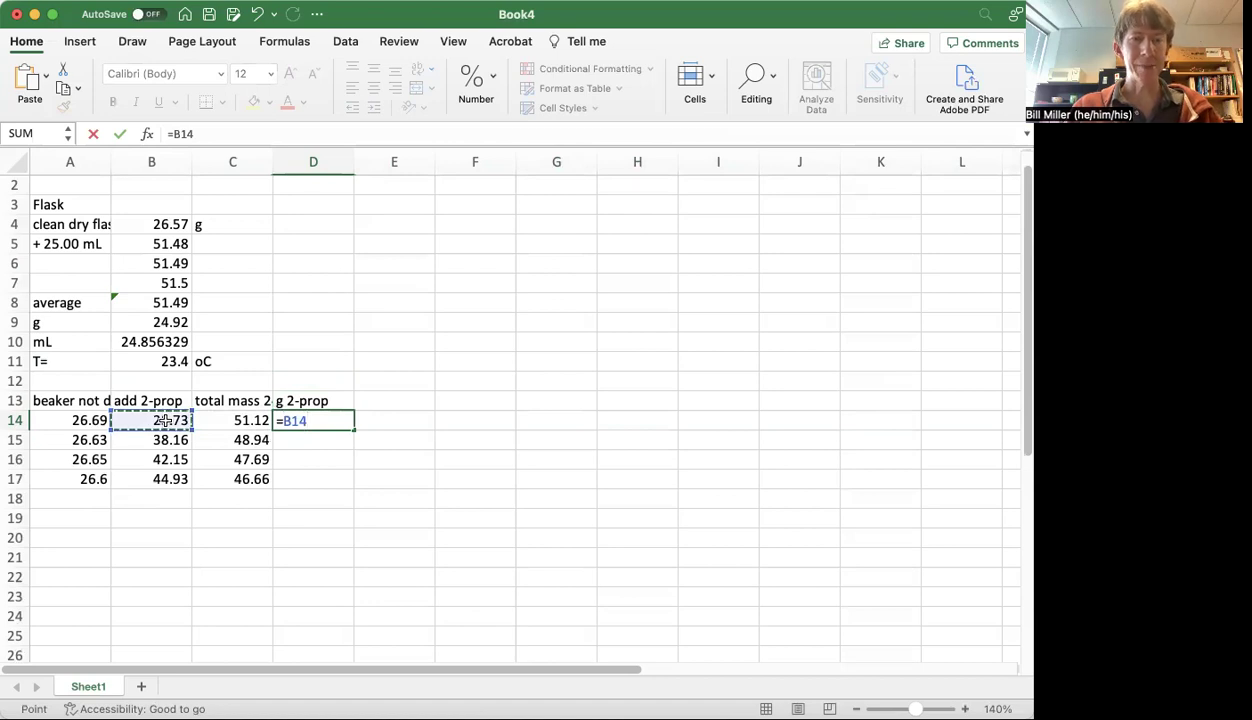
text(-)
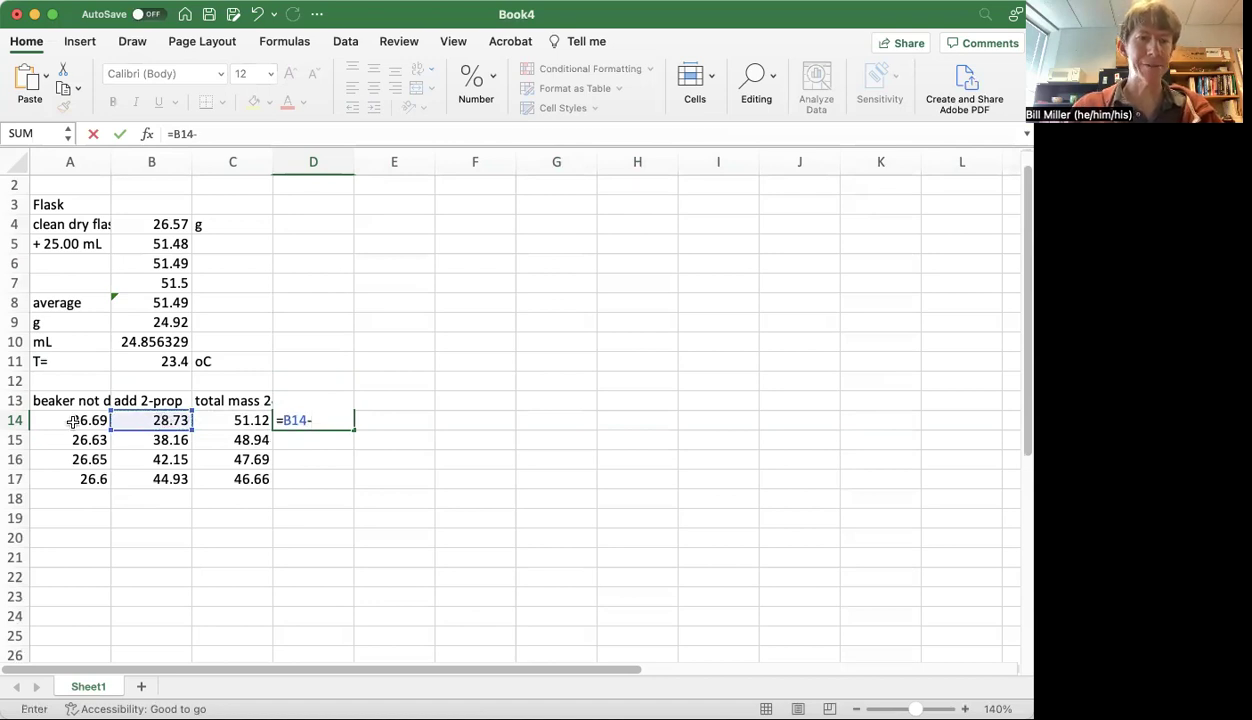
click(72, 420)
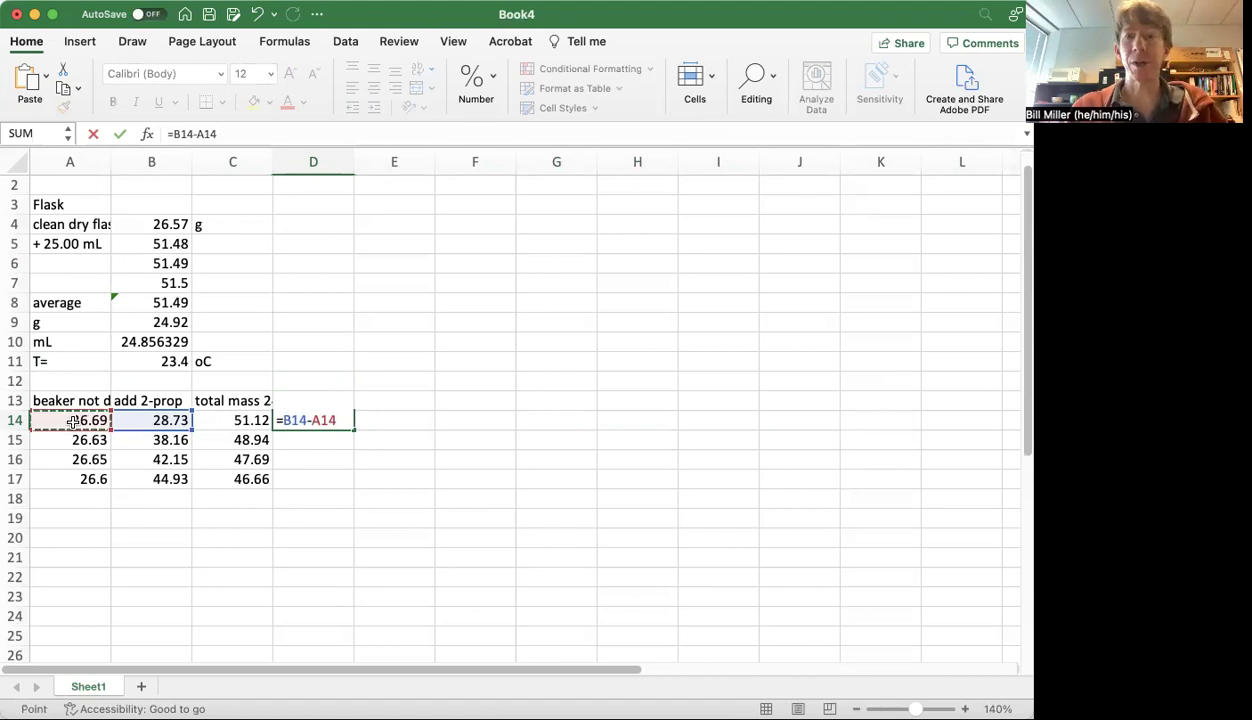
key(Return)
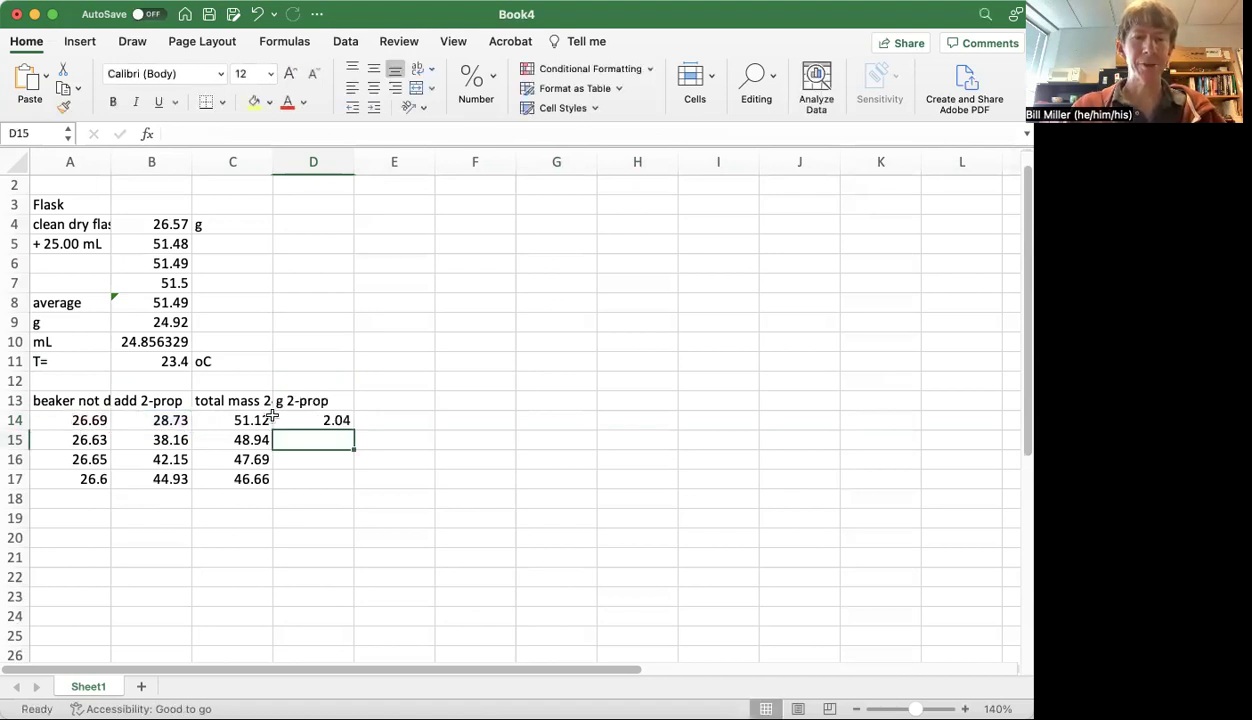
Step: Head column E 'g water' and enter =C14-B14+A14-B4 in E14, giving 22.51
click(373, 401)
text(g)
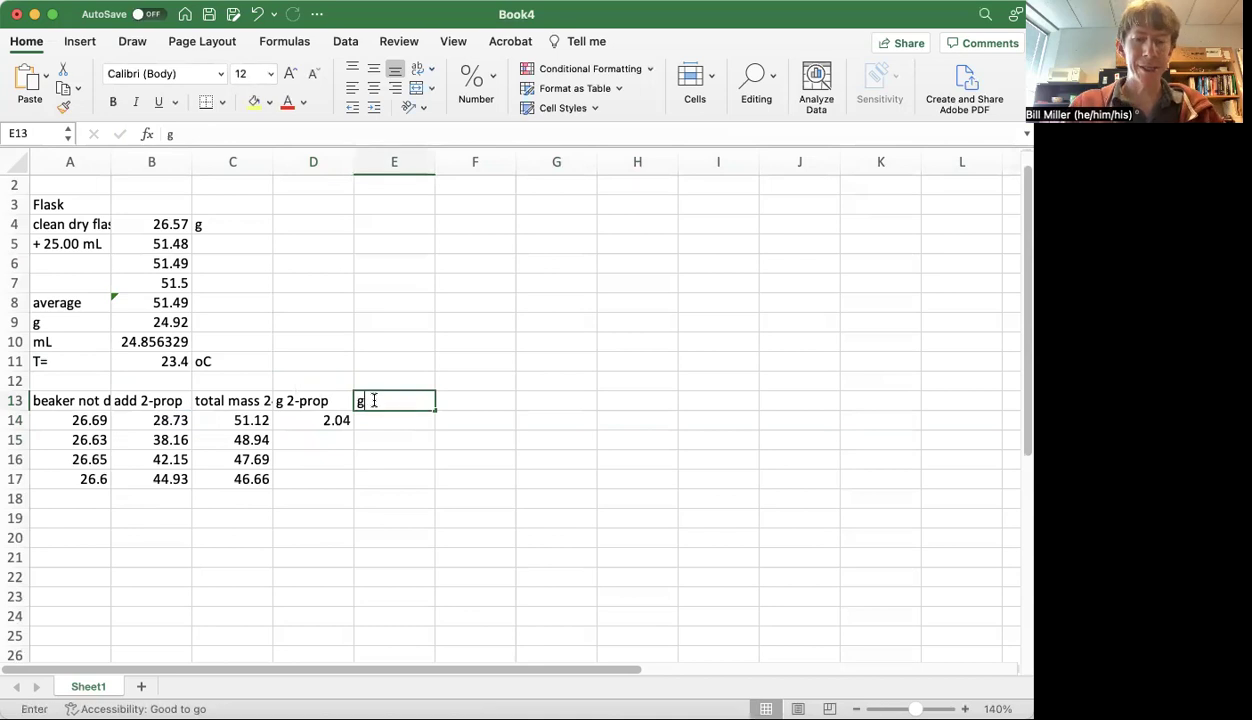
text( water)
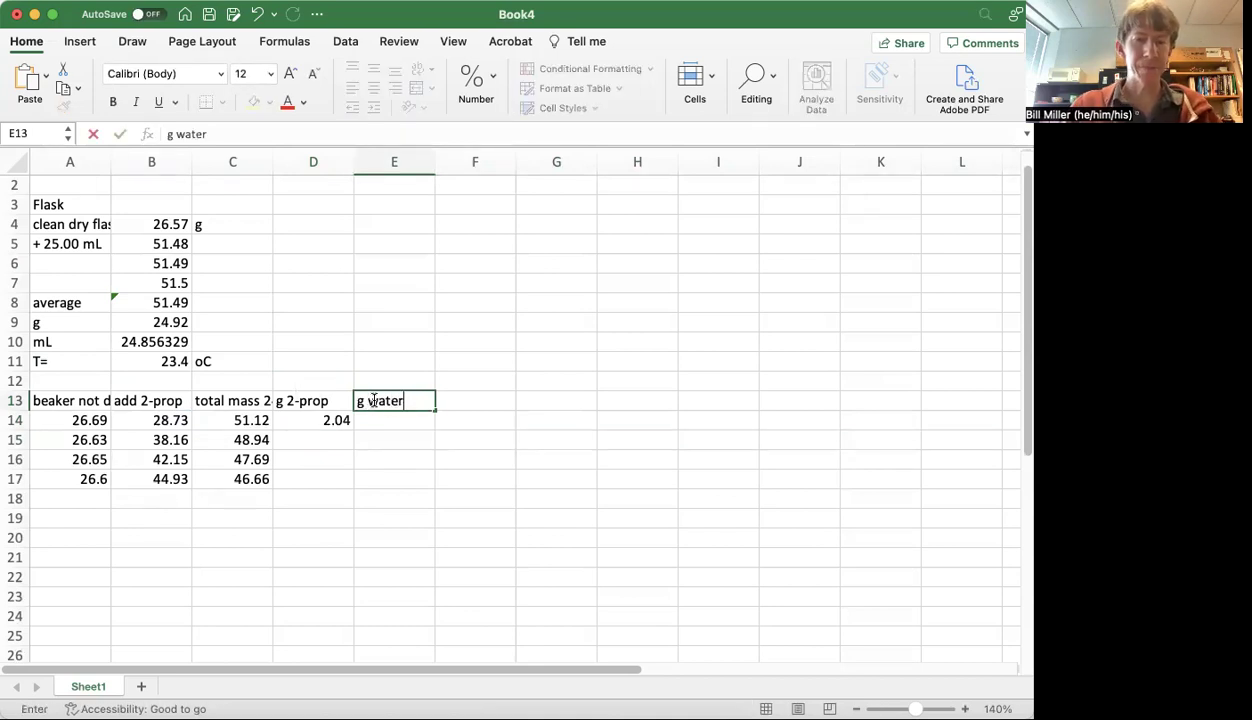
key(Return)
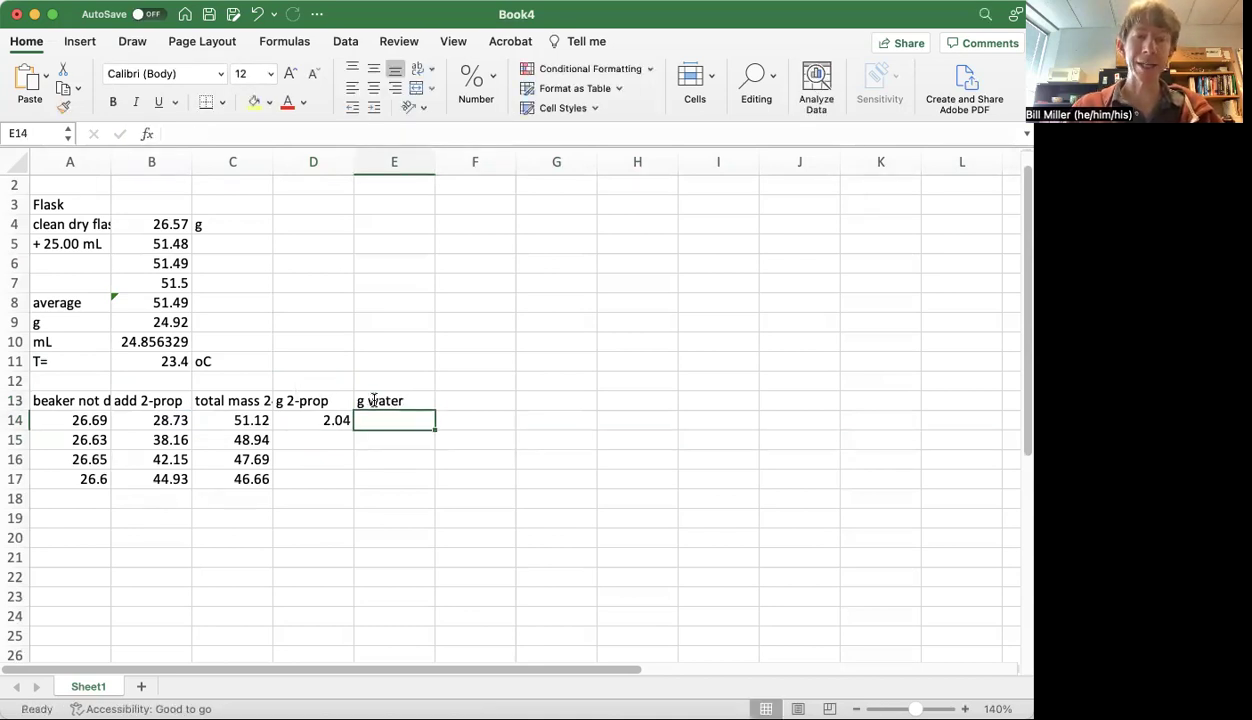
text(=)
click(240, 420)
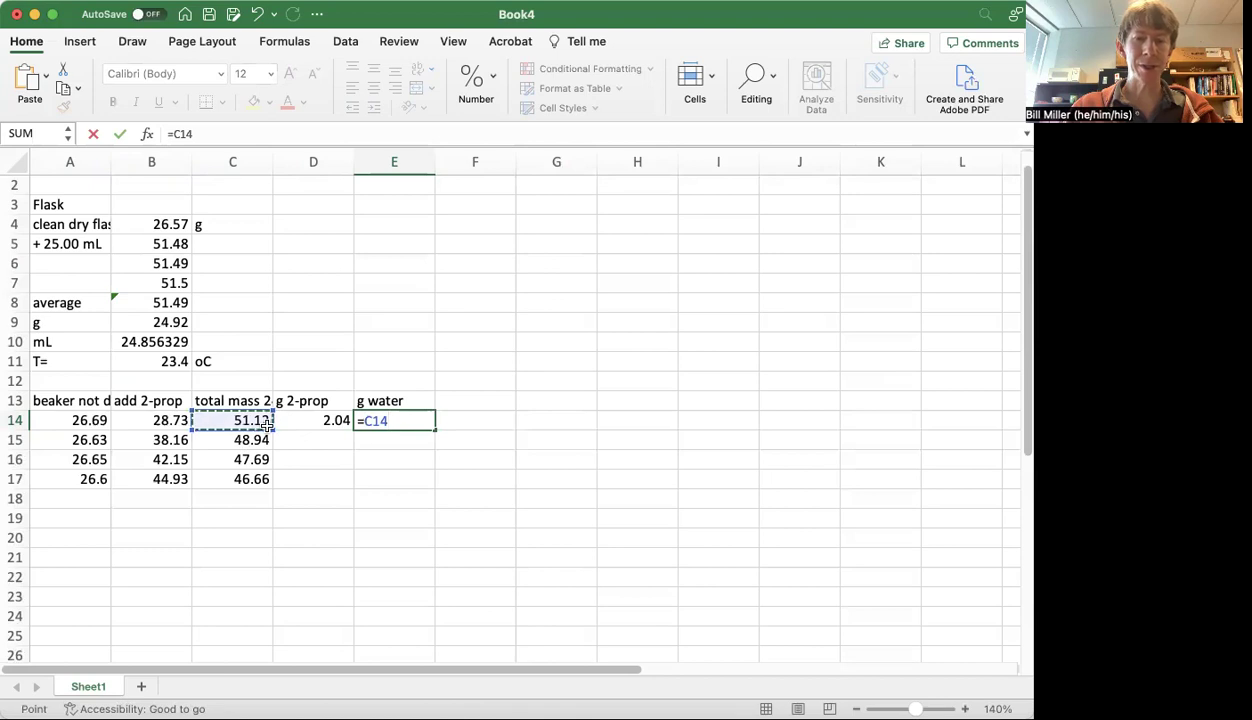
text(-)
click(141, 418)
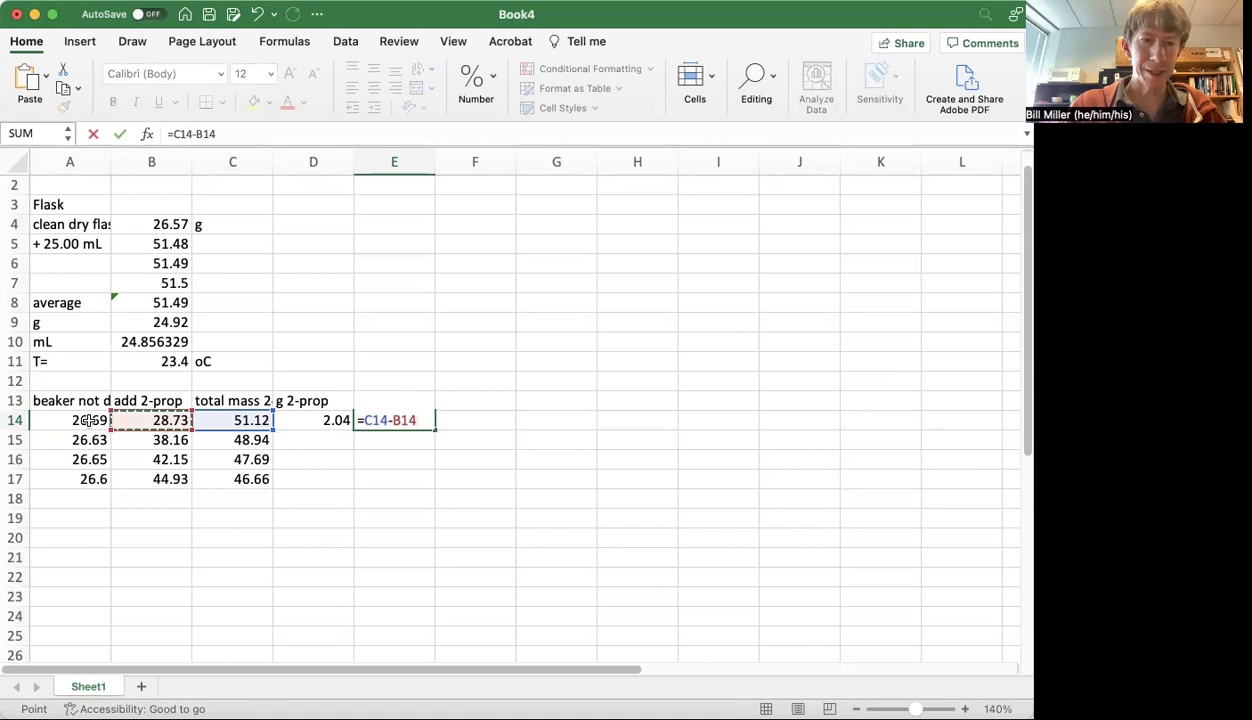
text(+)
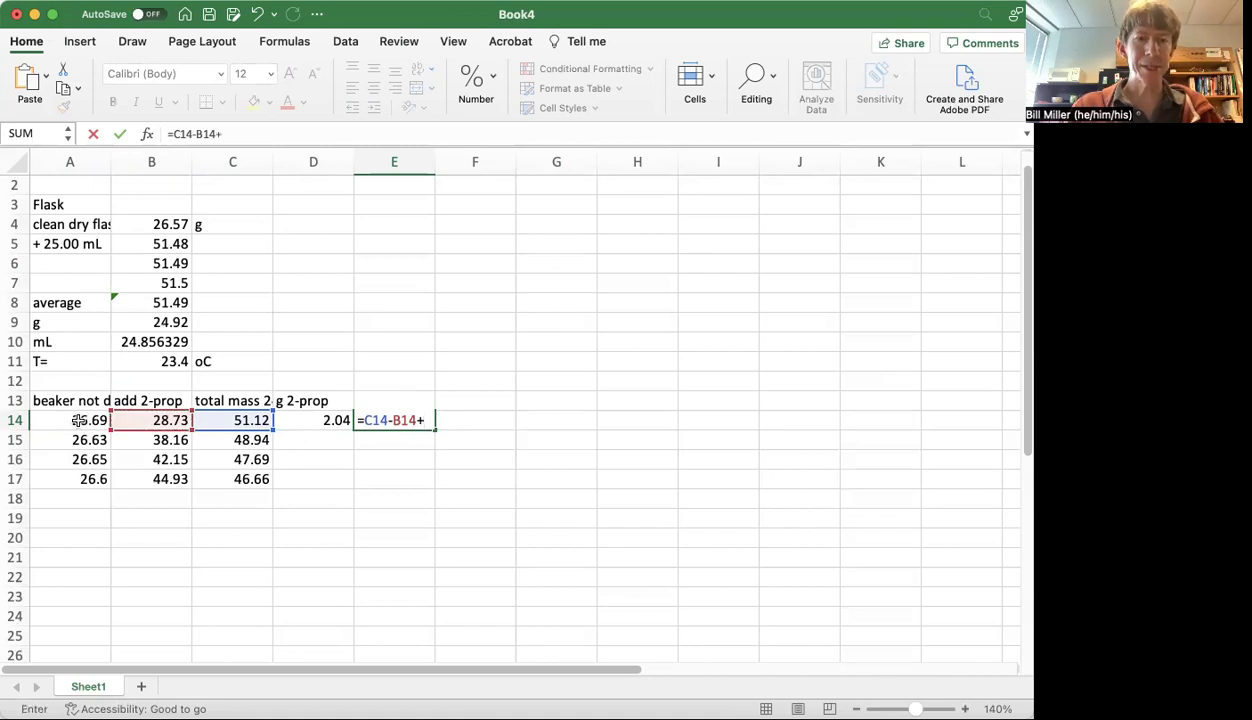
click(78, 420)
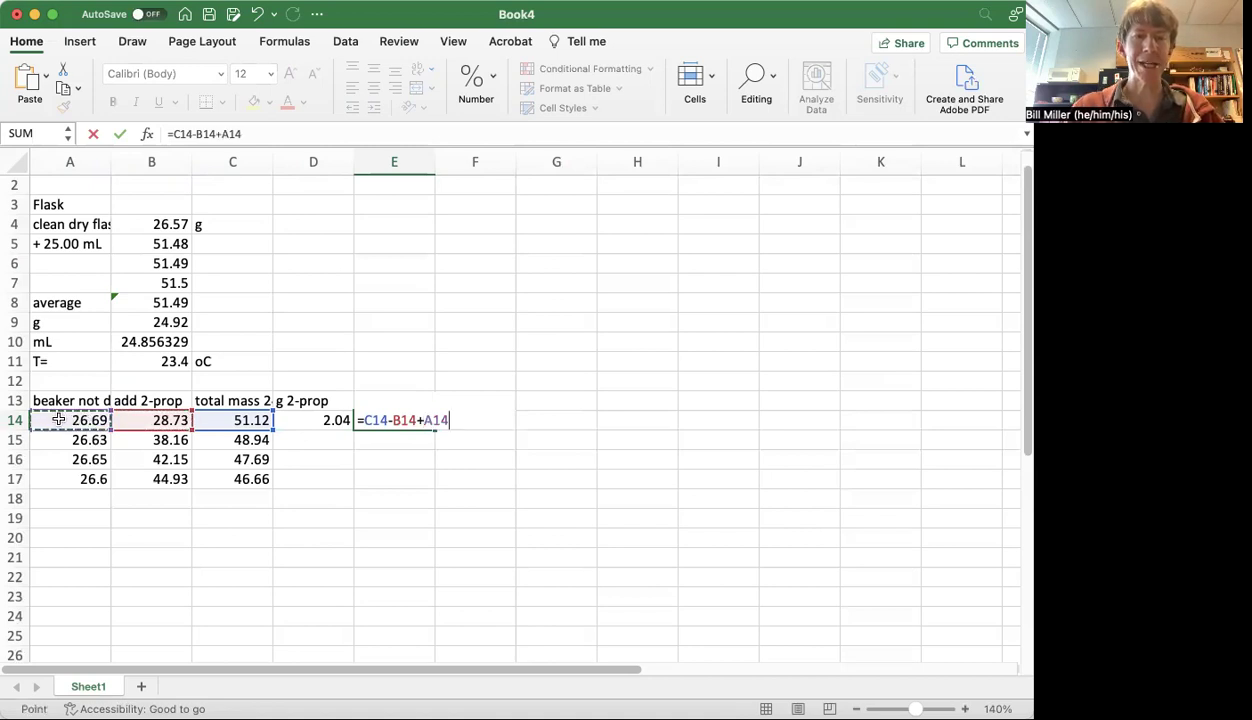
text(-)
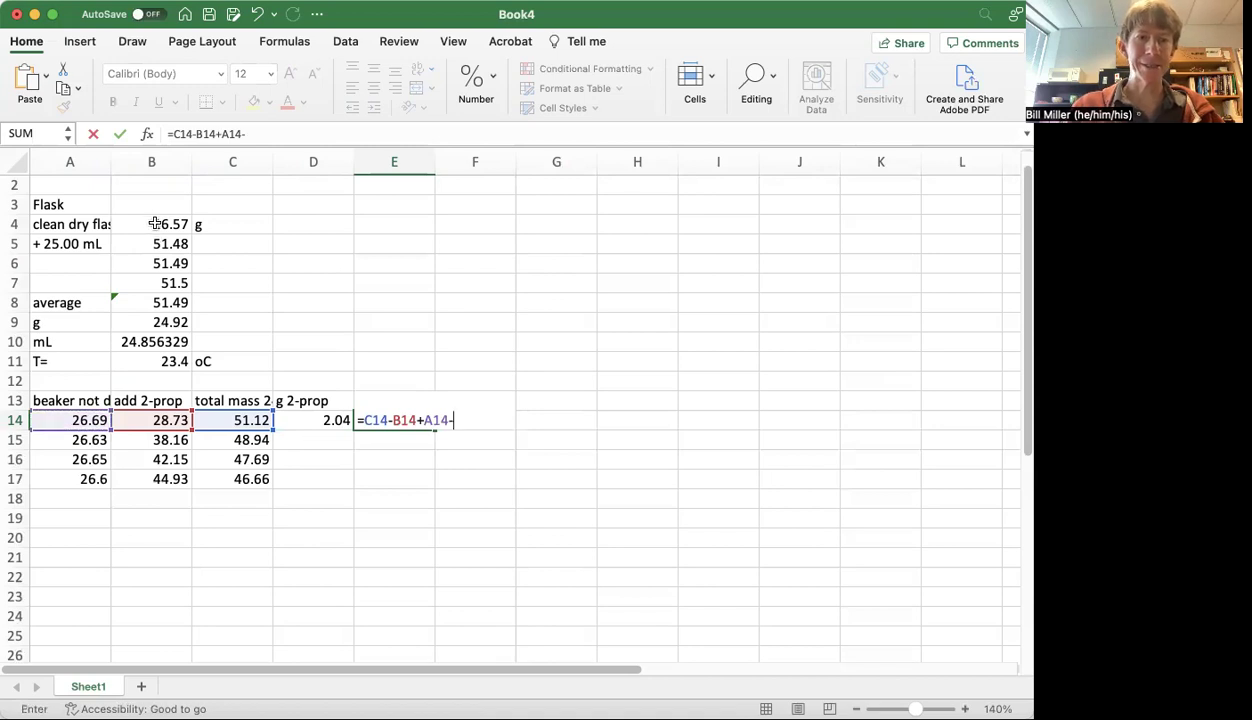
click(155, 223)
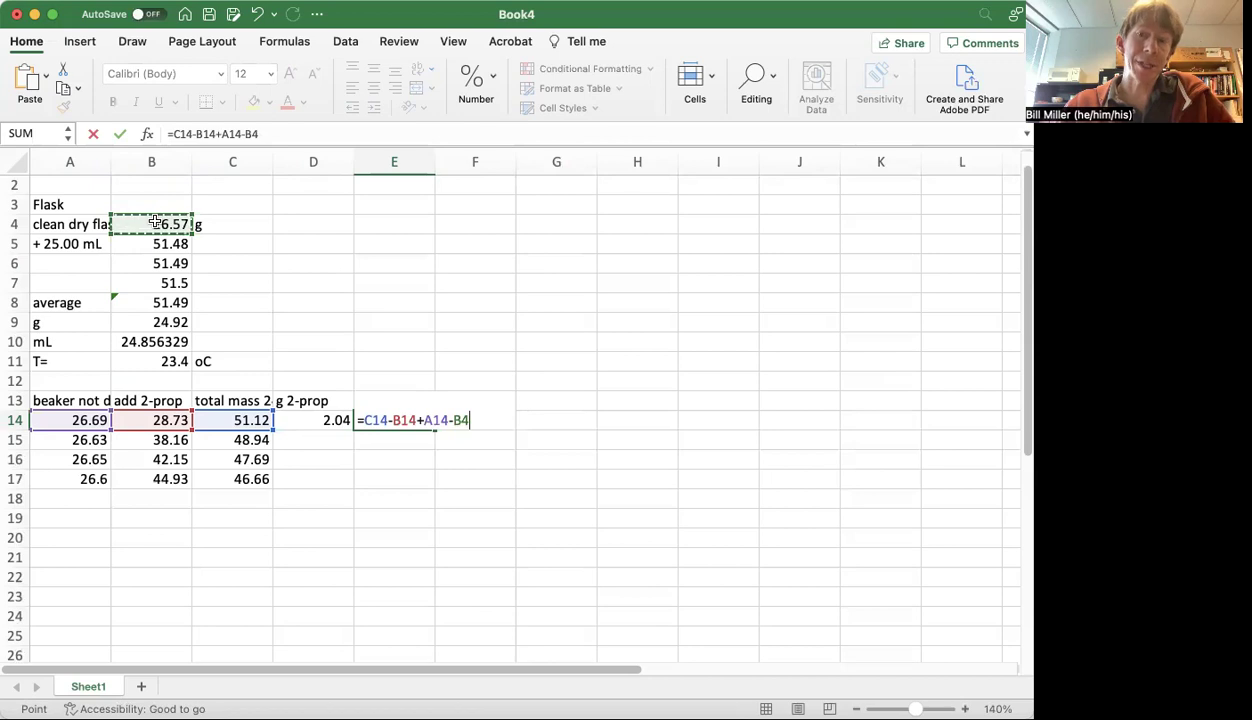
key(Return)
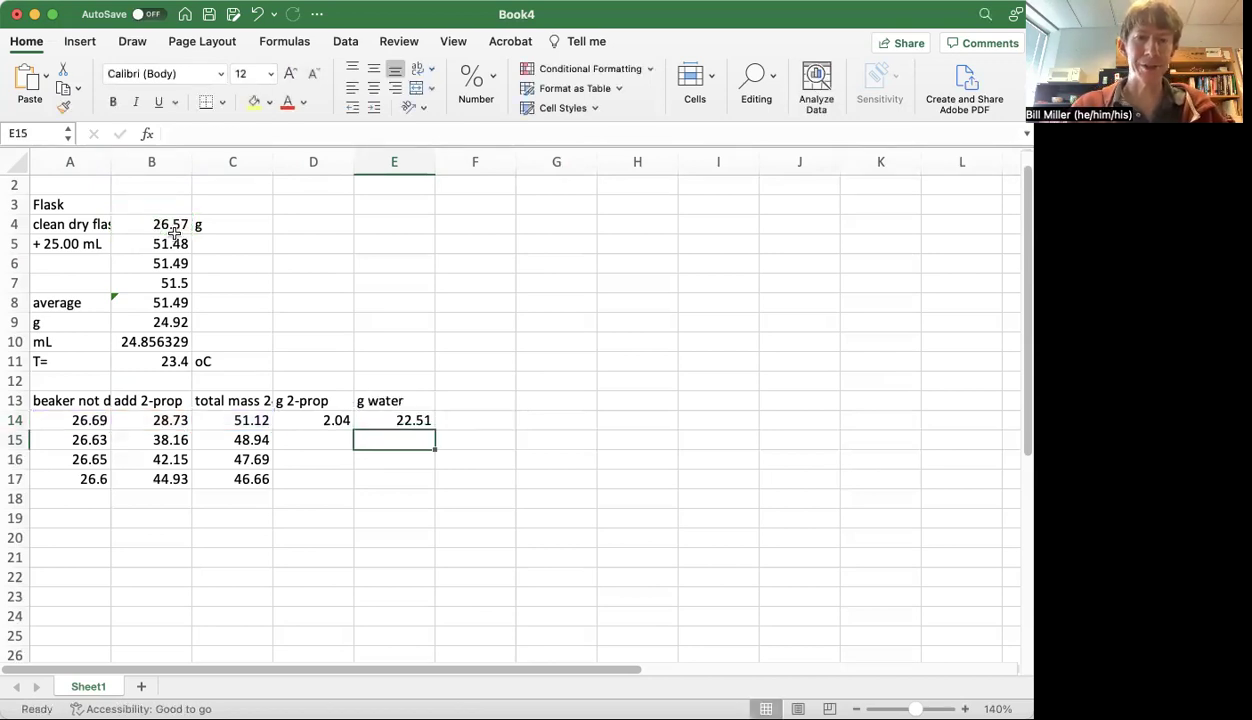
Step: Make the flask-mass reference in E14 absolute so it reads $B$4
click(395, 420)
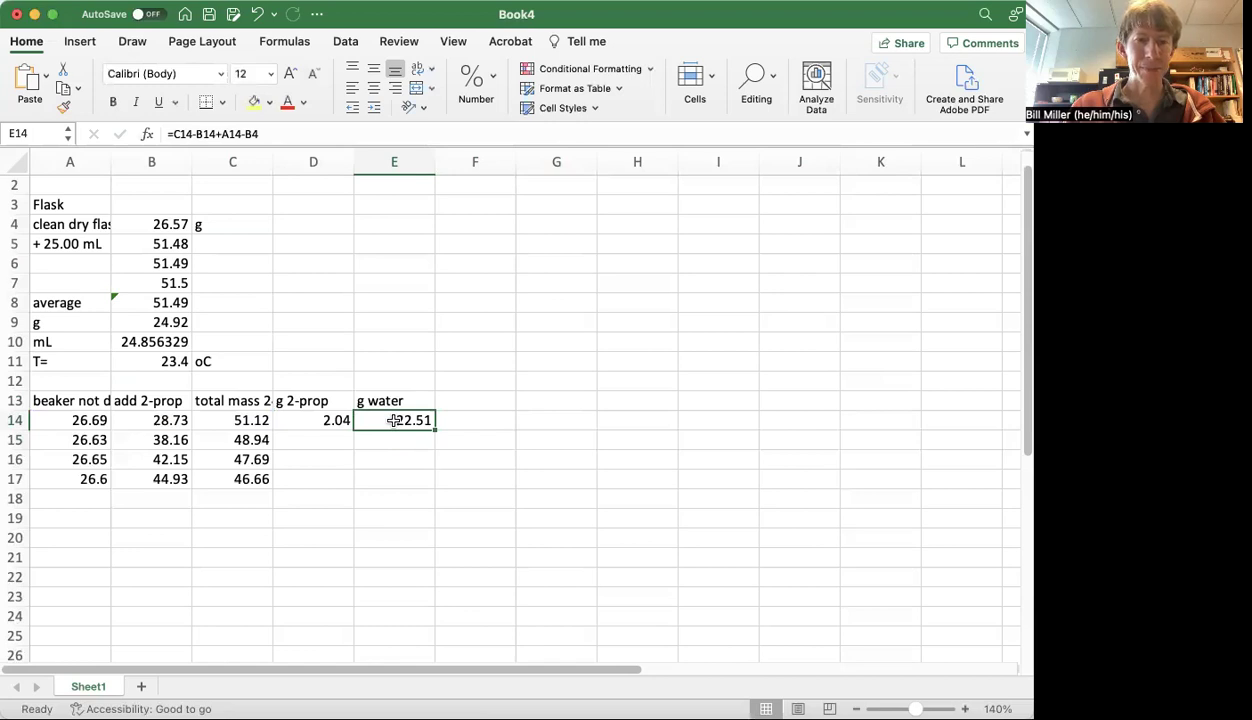
double_click(395, 420)
drag(450, 420, 471, 421)
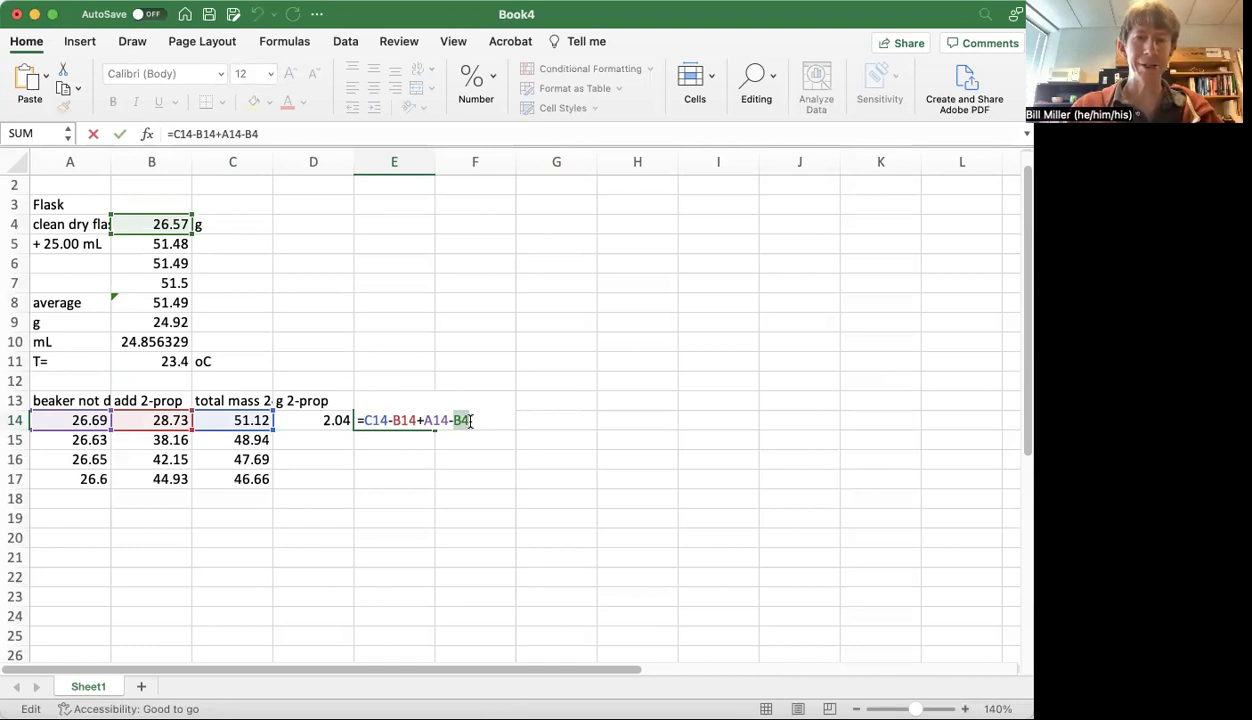
click(454, 420)
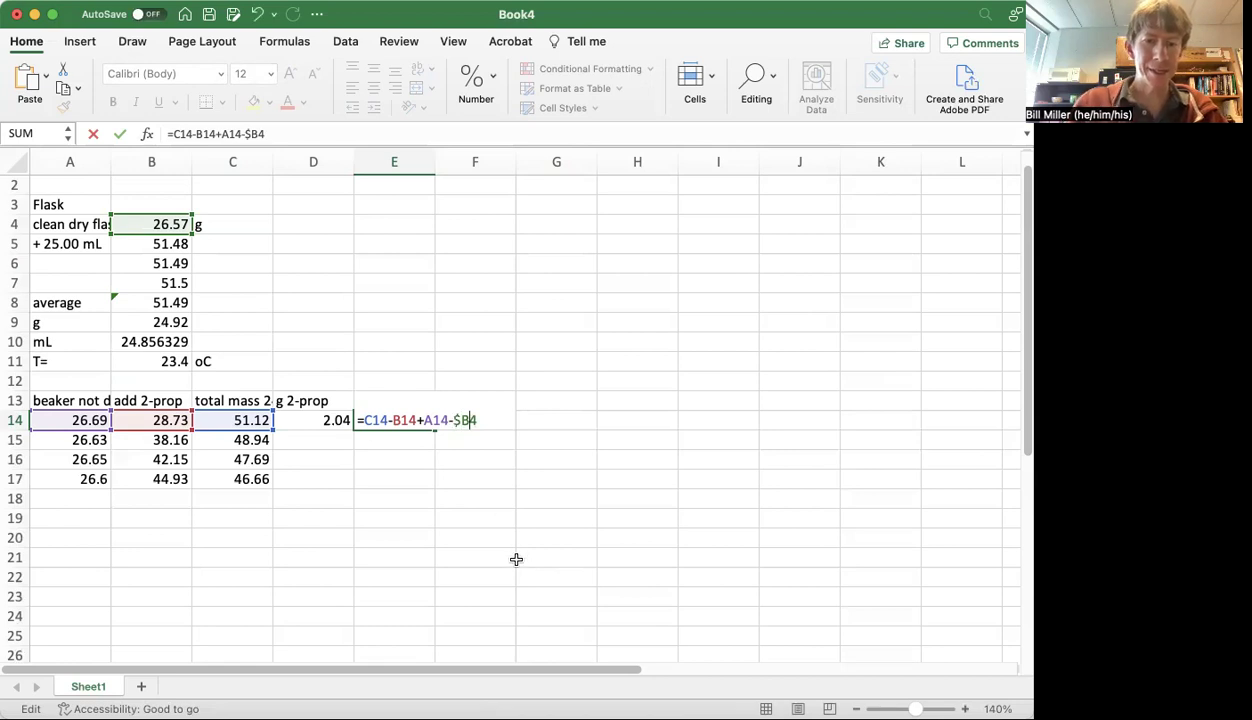
key(F4)
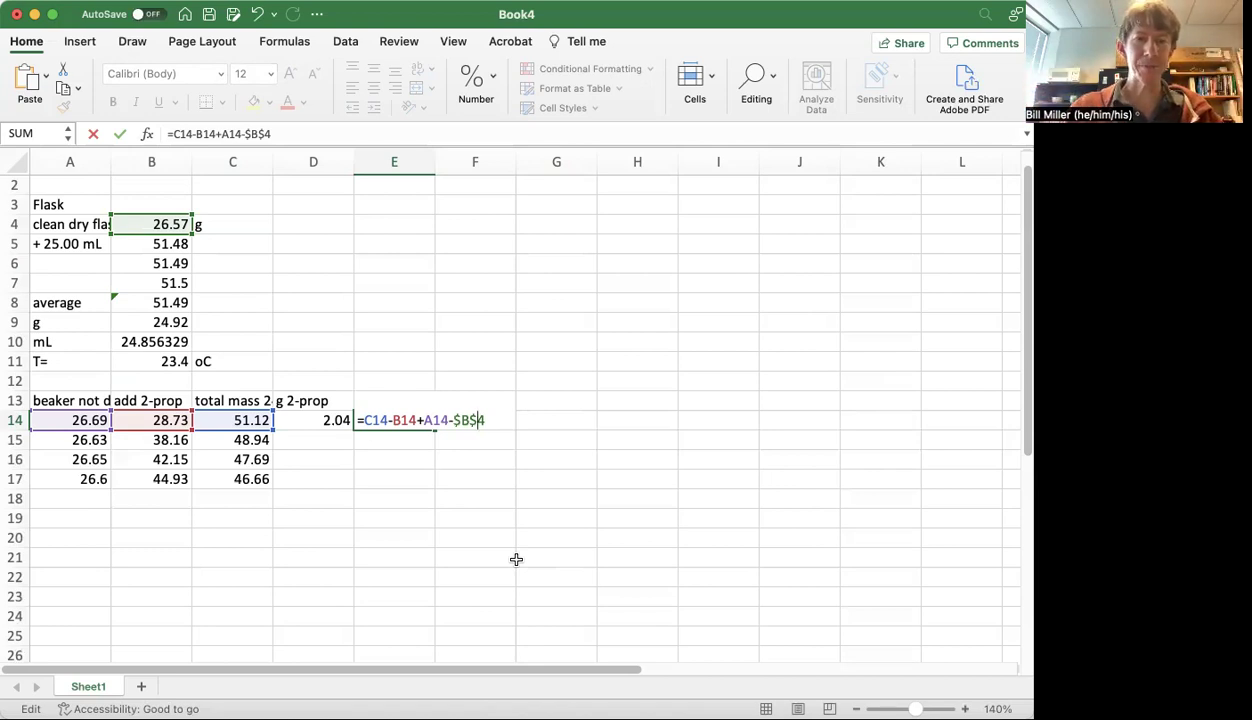
key(Return)
Step: Fill the D14:E14 mass formulas down to row 17 and confirm E16 still uses $B$4
click(403, 419)
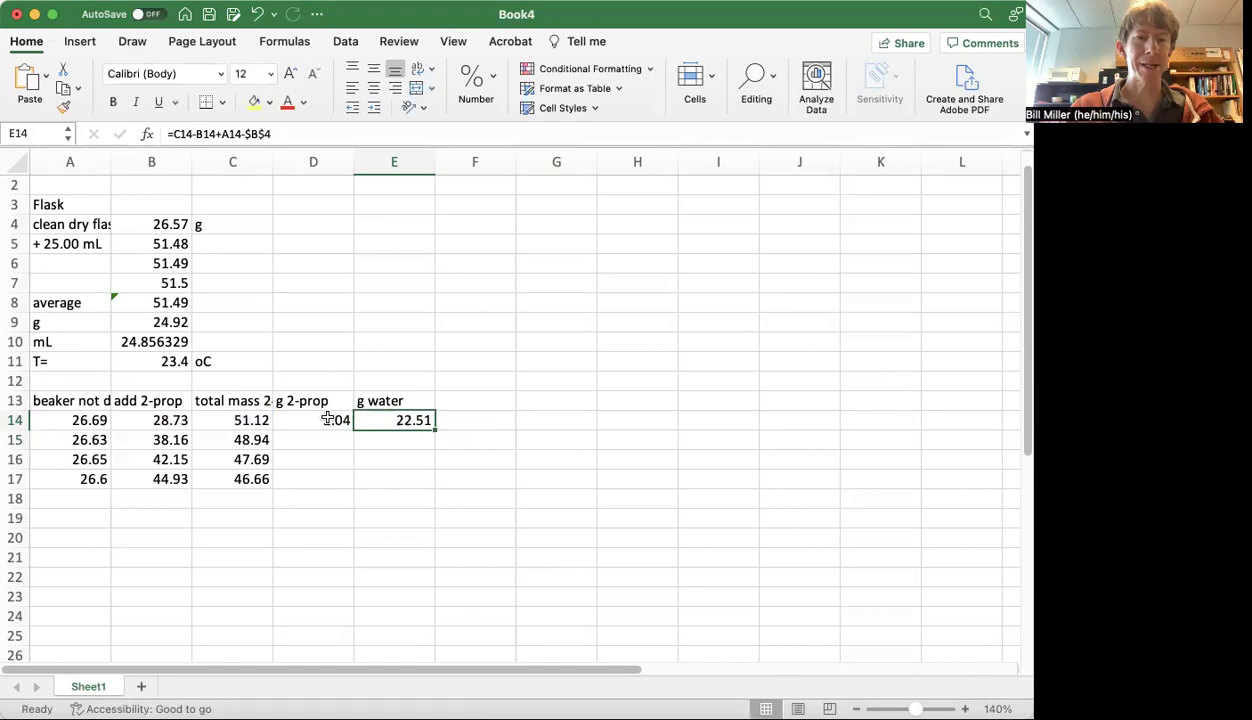
drag(328, 419, 380, 422)
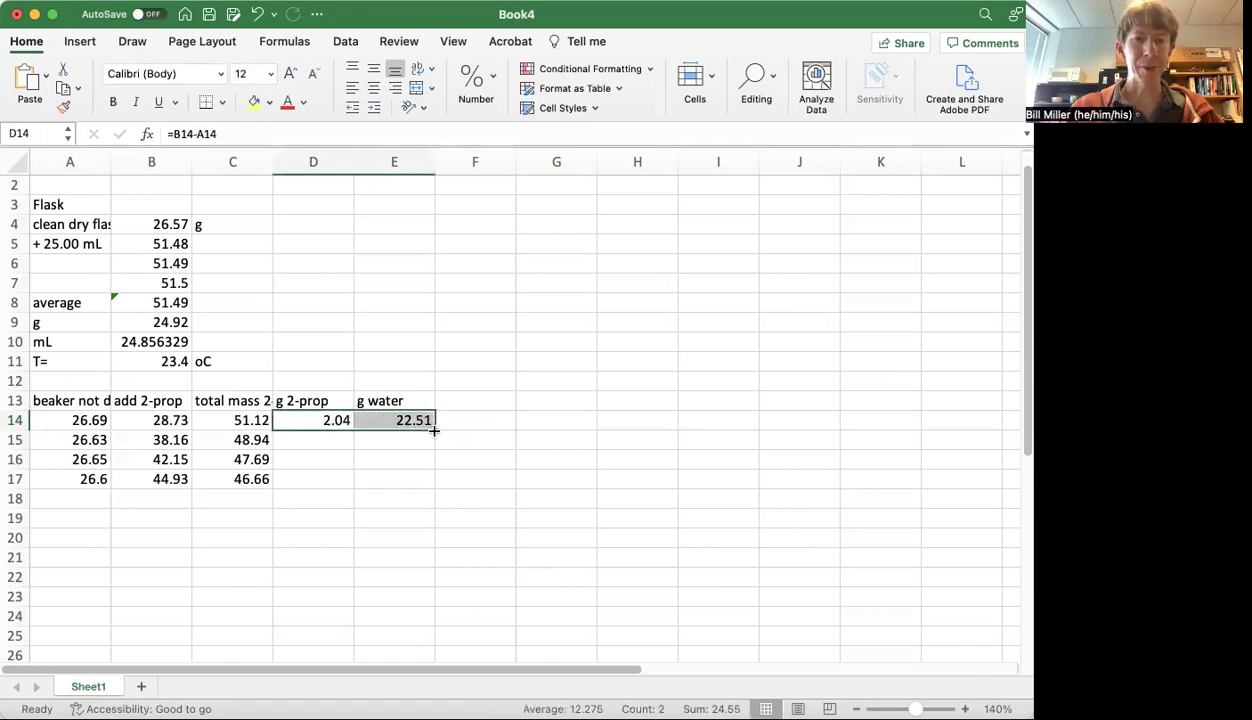
drag(434, 430, 439, 483)
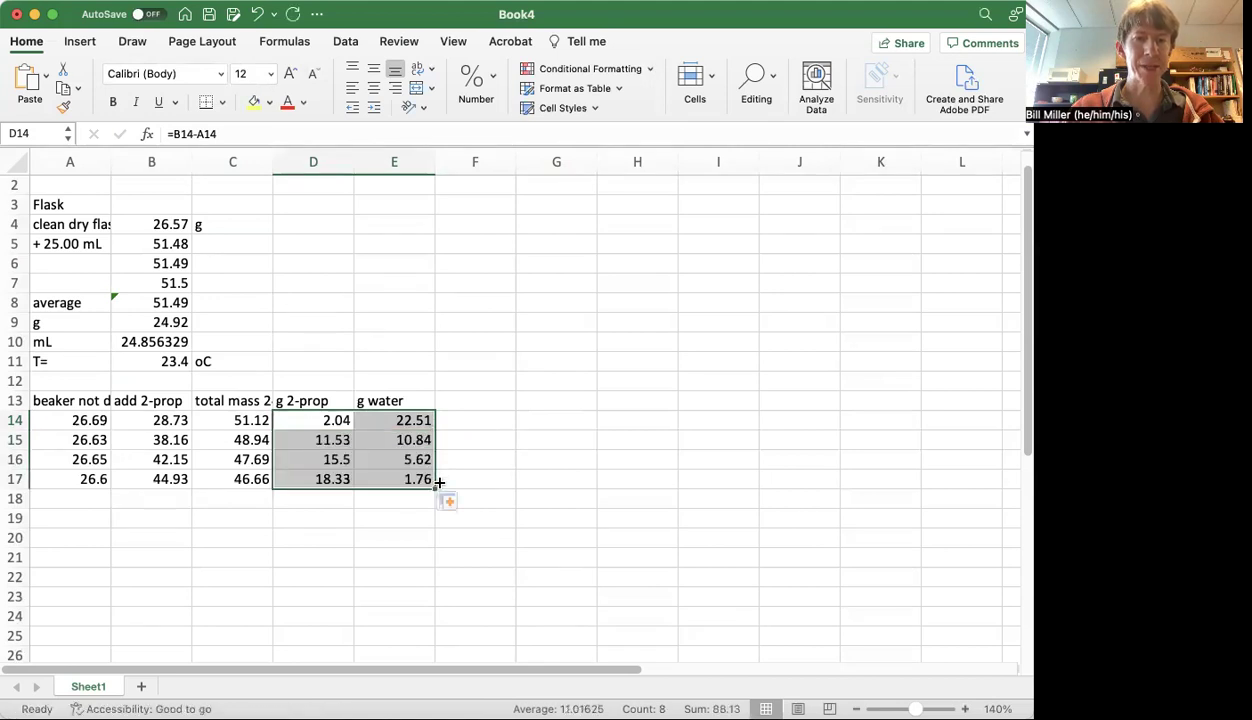
click(398, 453)
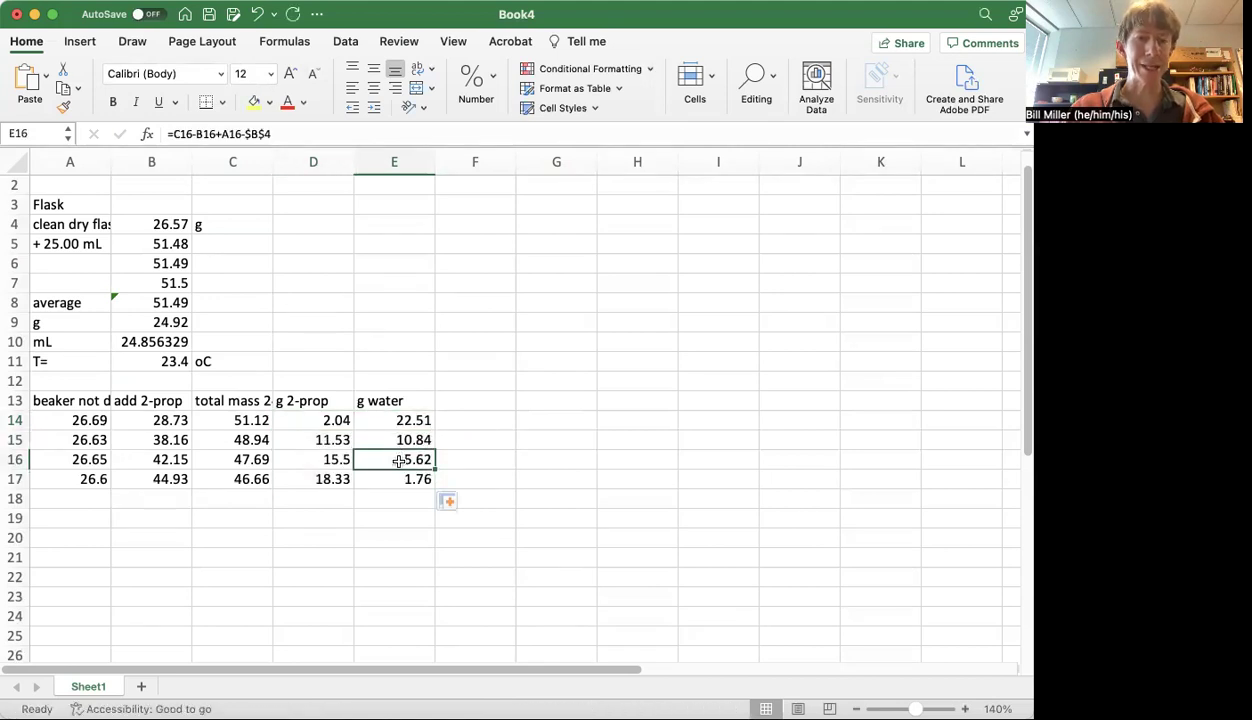
double_click(398, 453)
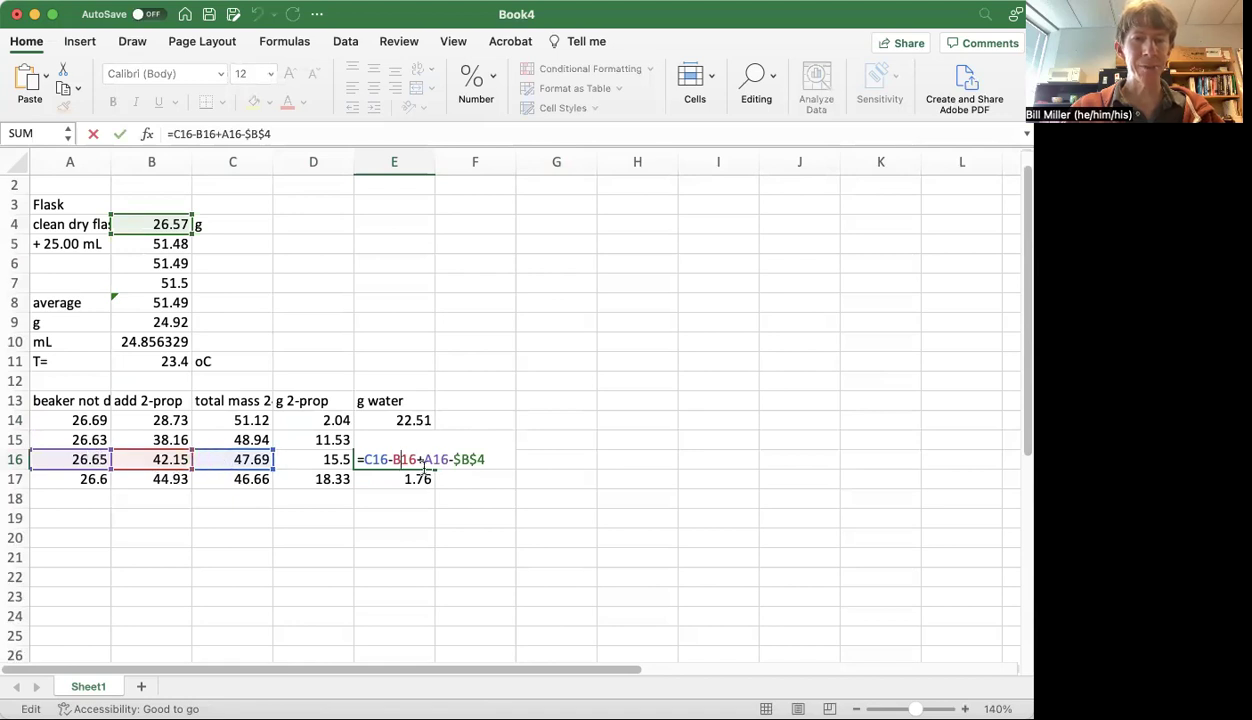
drag(454, 456, 484, 456)
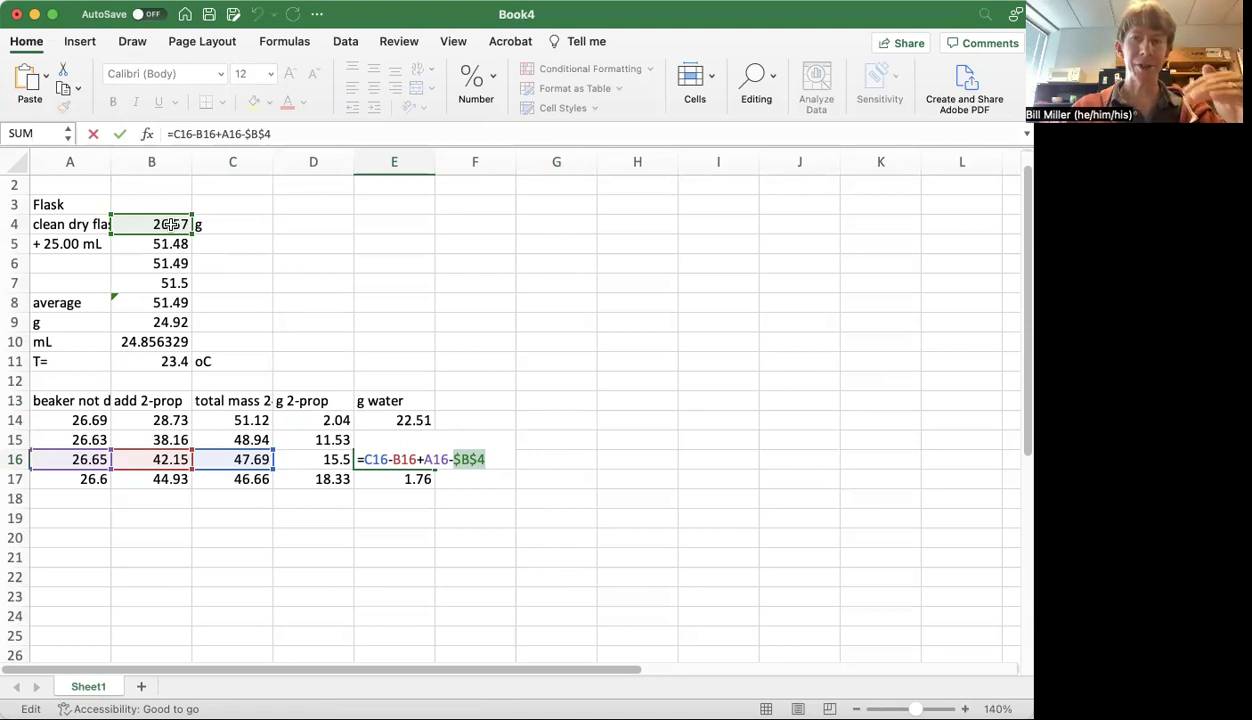
key(Return)
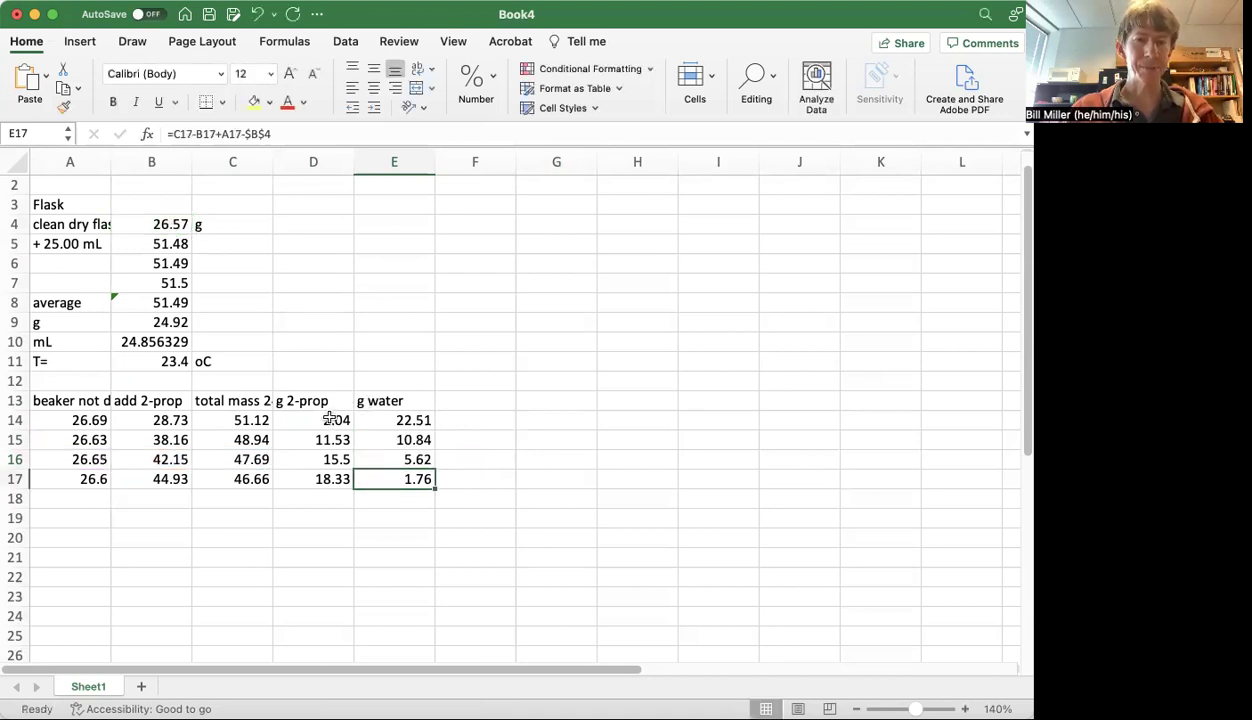
Step: Add the headers 'mol 2-prop' in F13 and 'mol water' in G13
click(465, 399)
text(mol)
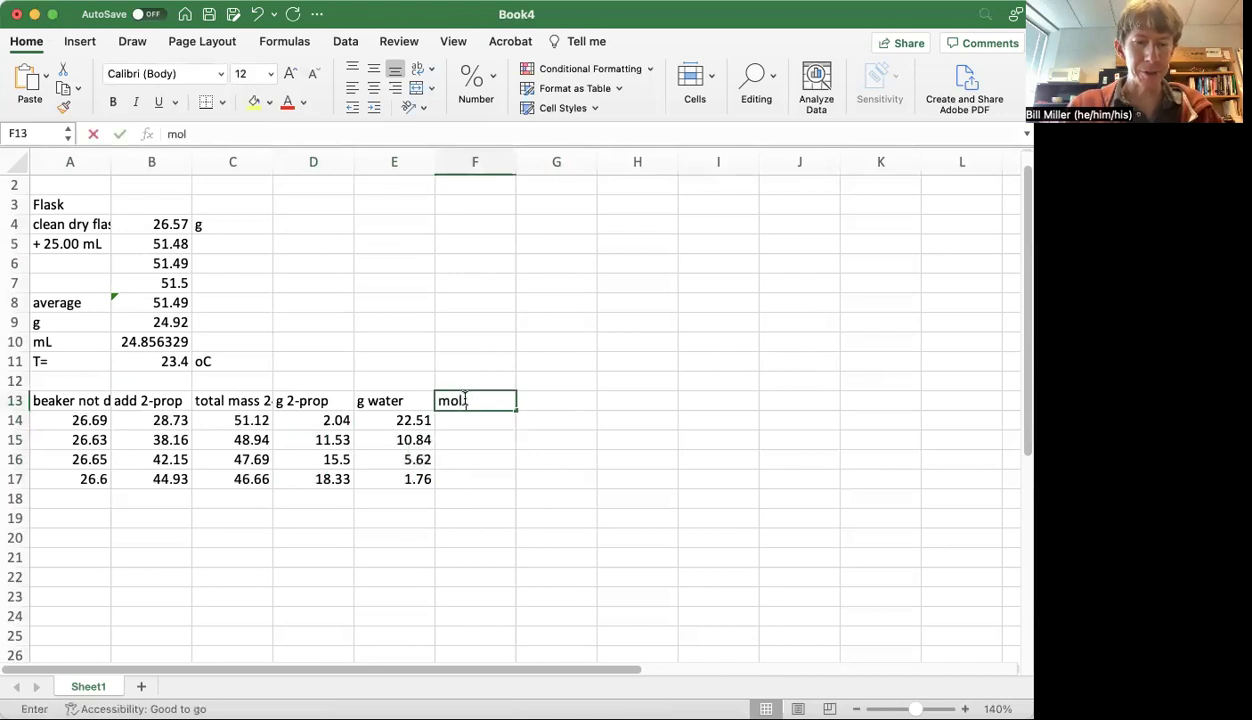
text( 2-prop)
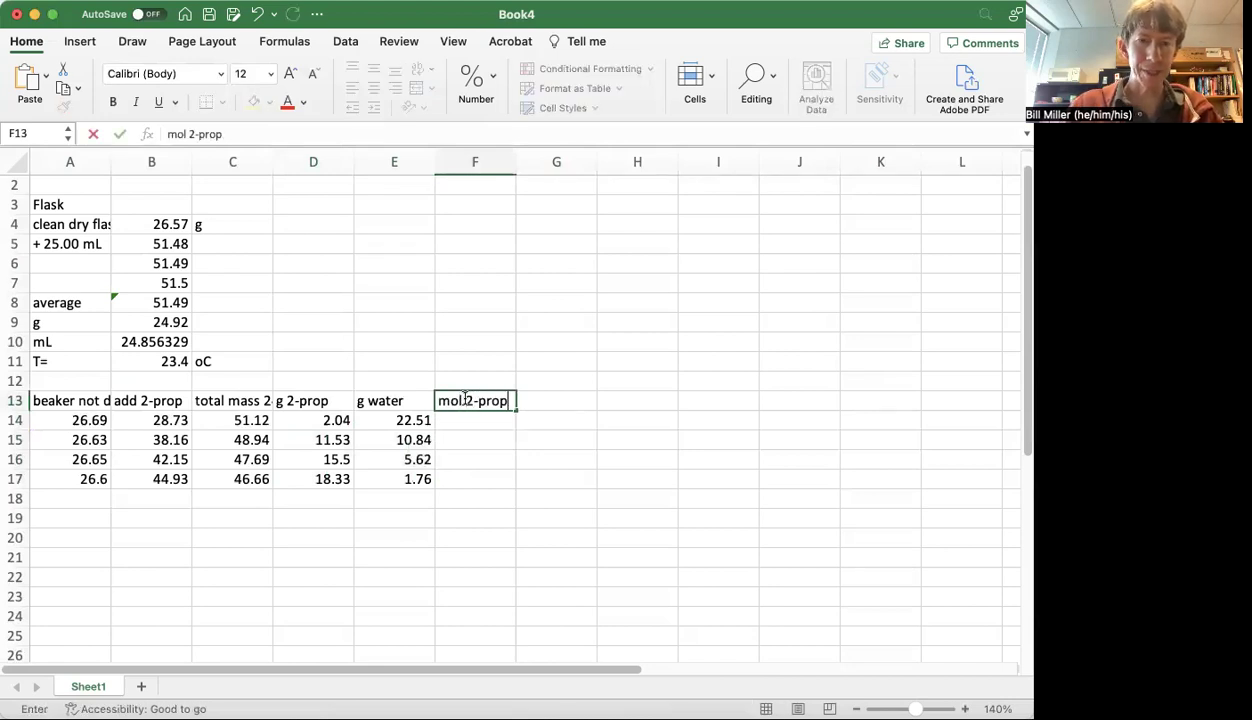
key(Return)
click(465, 399)
key(Tab)
text(mopl water)
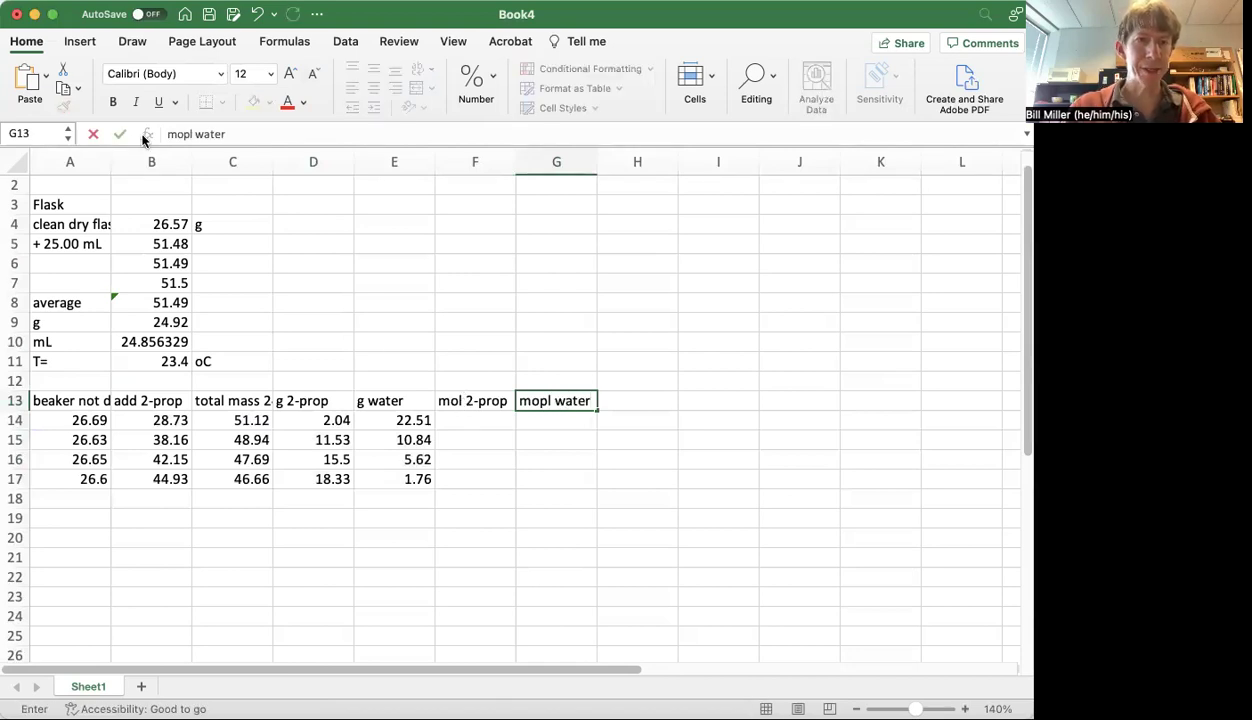
click(187, 133)
key(BackSpace)
key(Return)
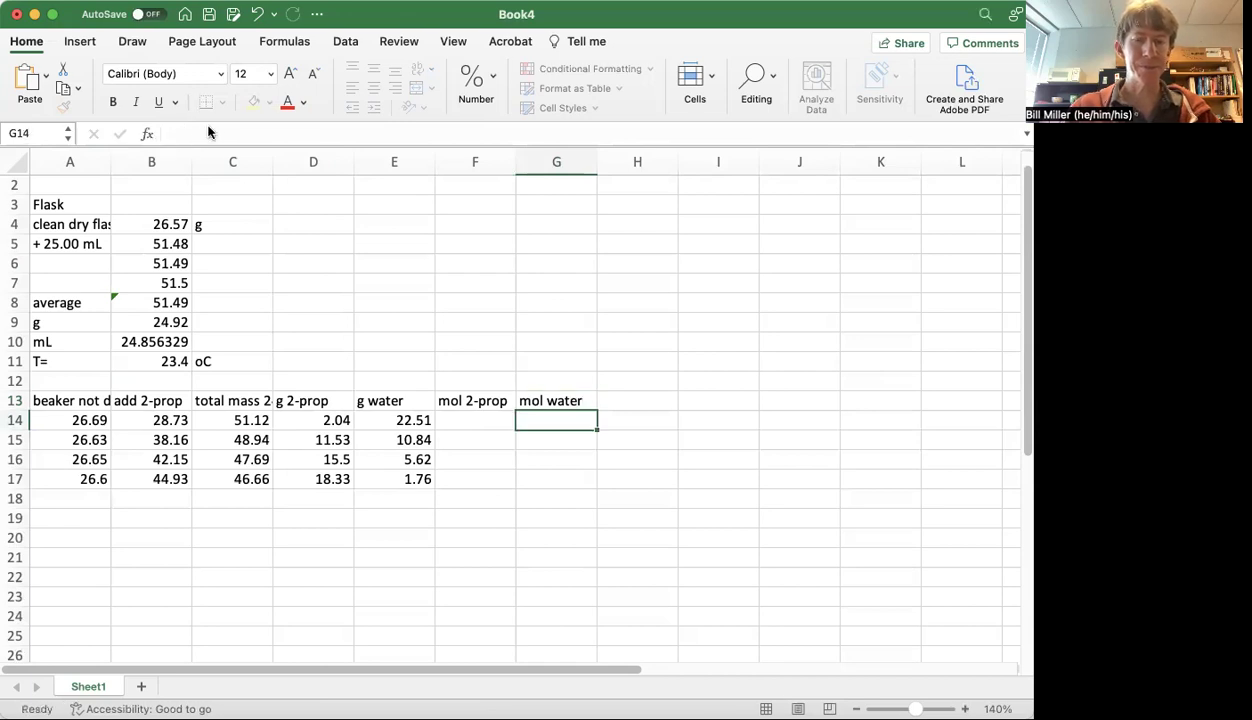
Step: Enter =D14/60.10 in F14 and =E14/18.02 in G14 (0.0339434 and 1.2491676)
click(470, 420)
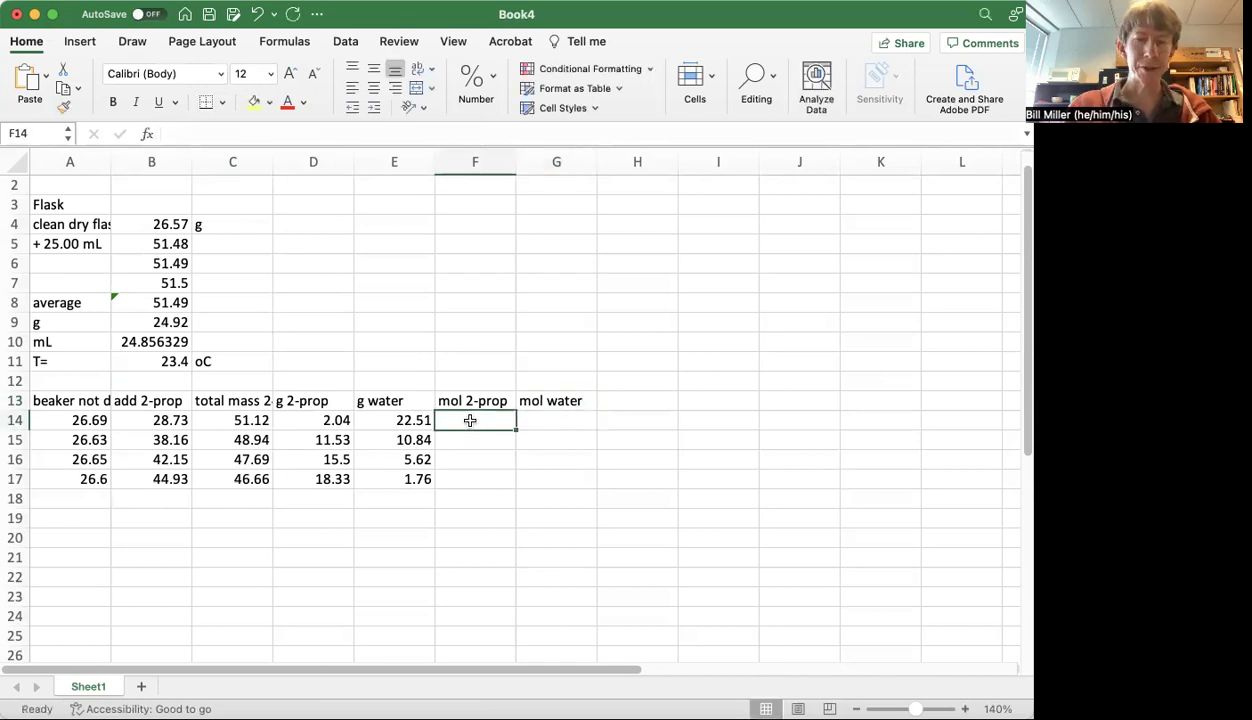
text(=)
key(Left)
key(Left)
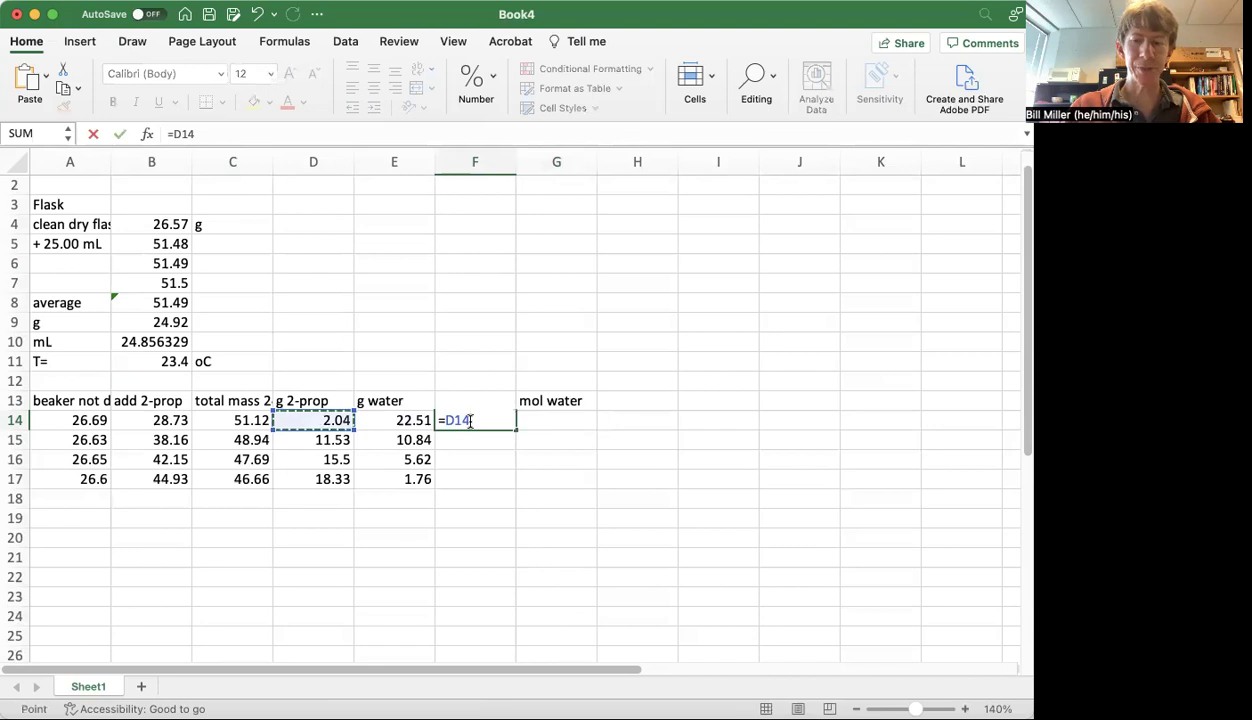
text(/)
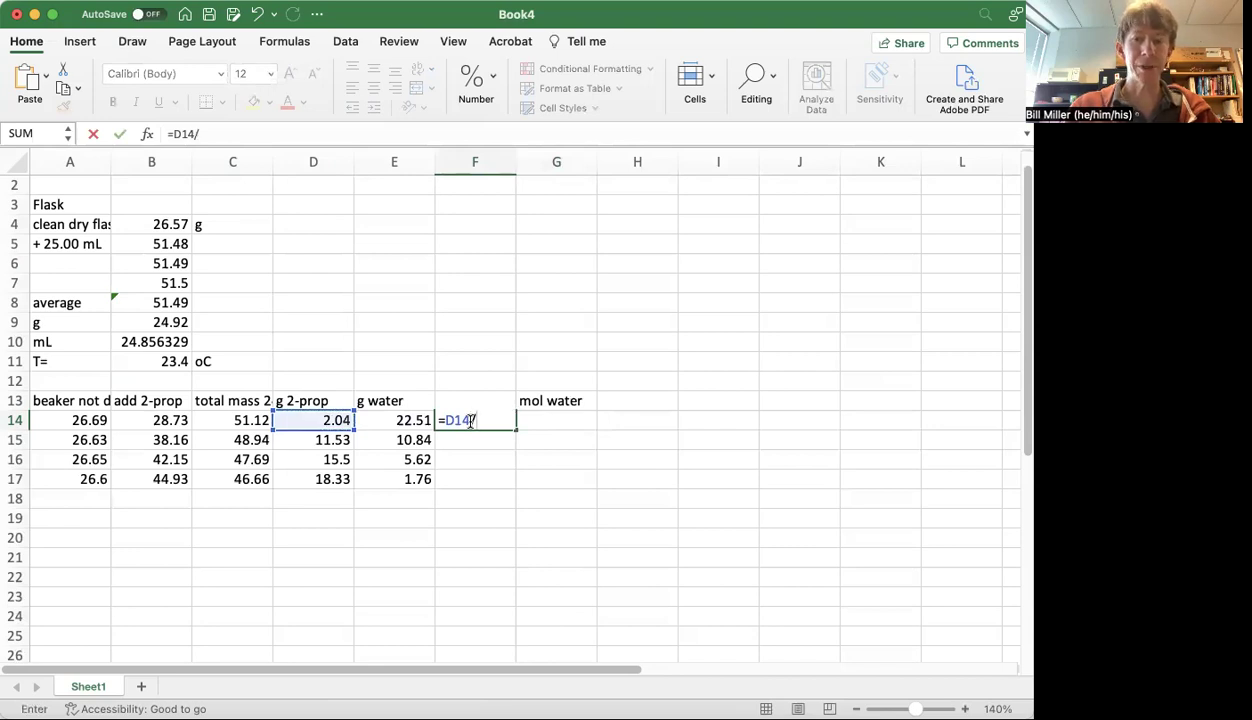
text(60.10)
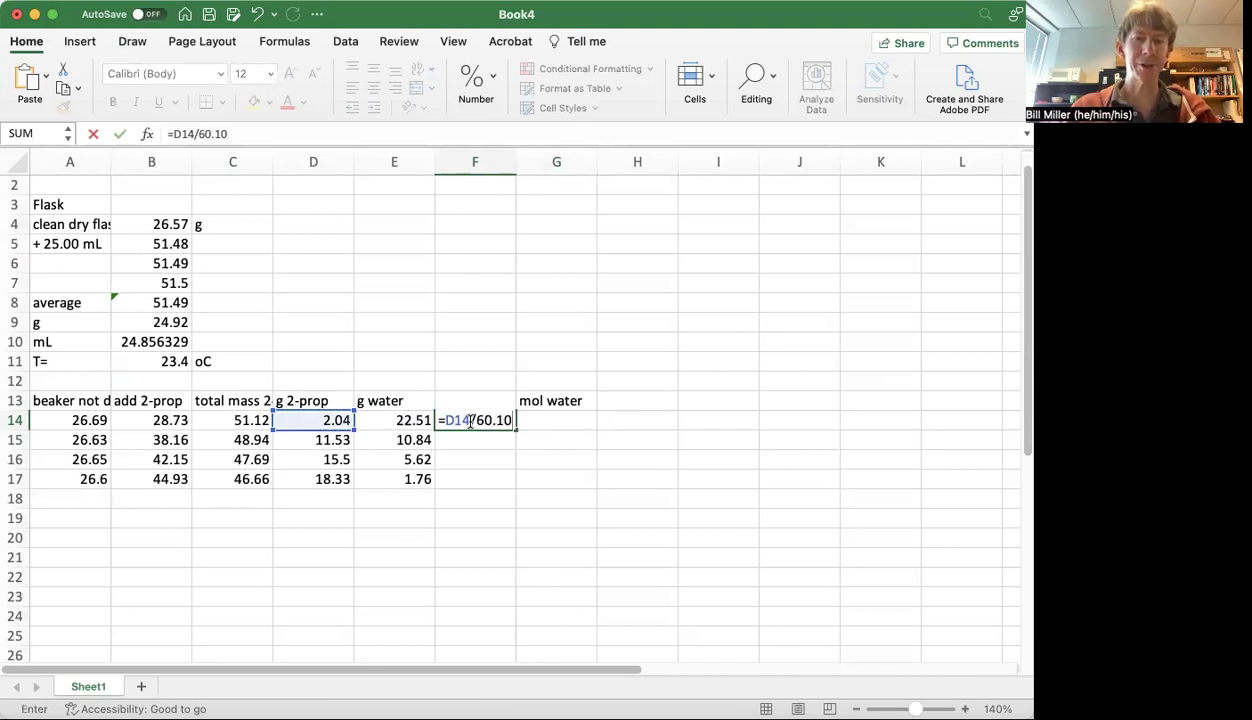
key(Tab)
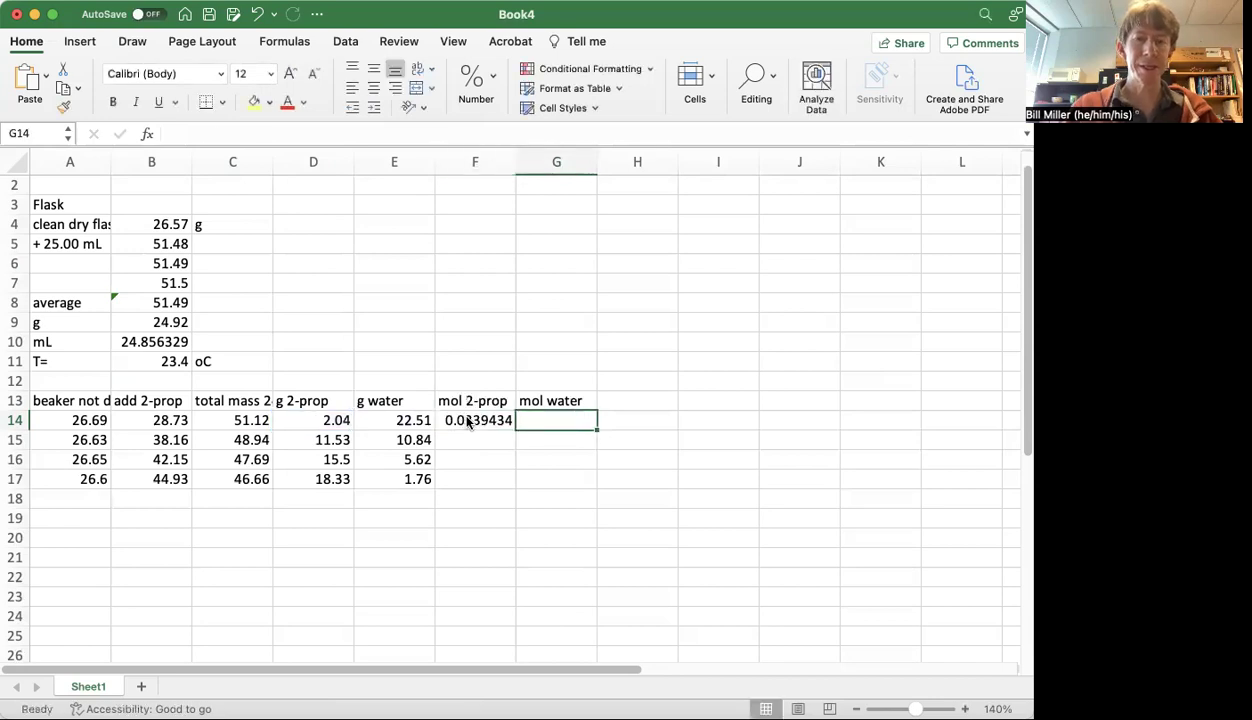
text(=)
key(Left)
key(Left)
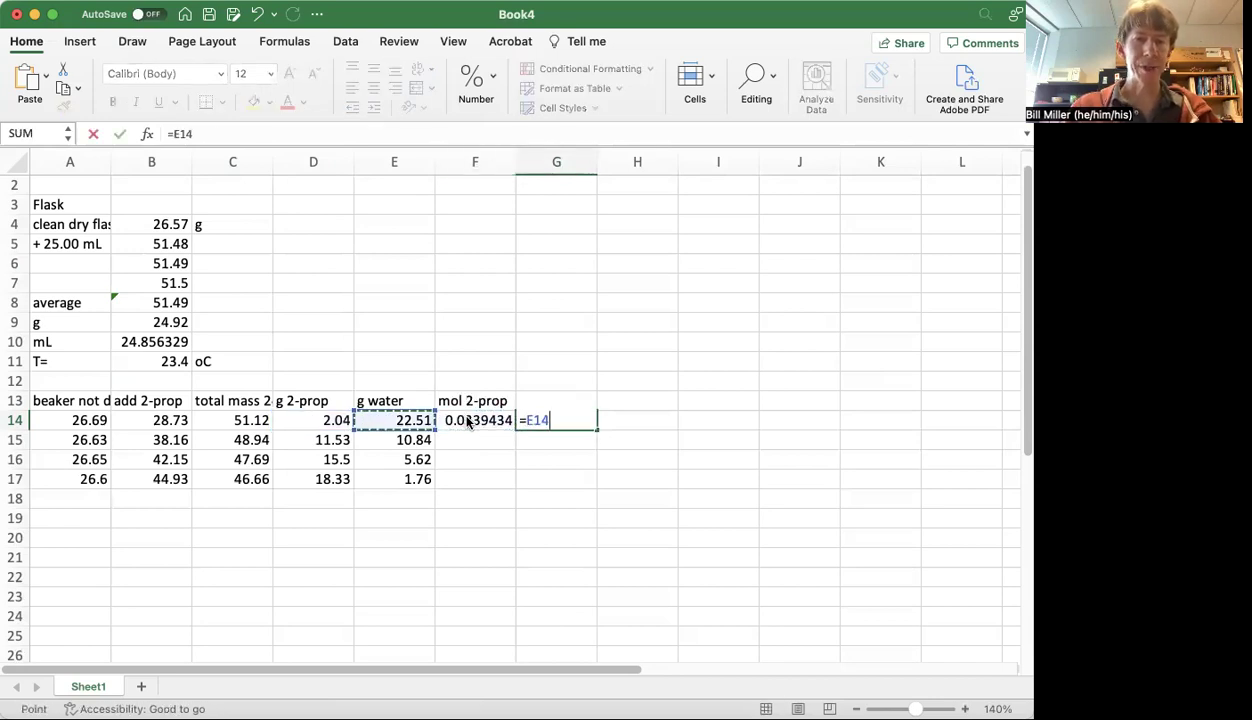
text(/)
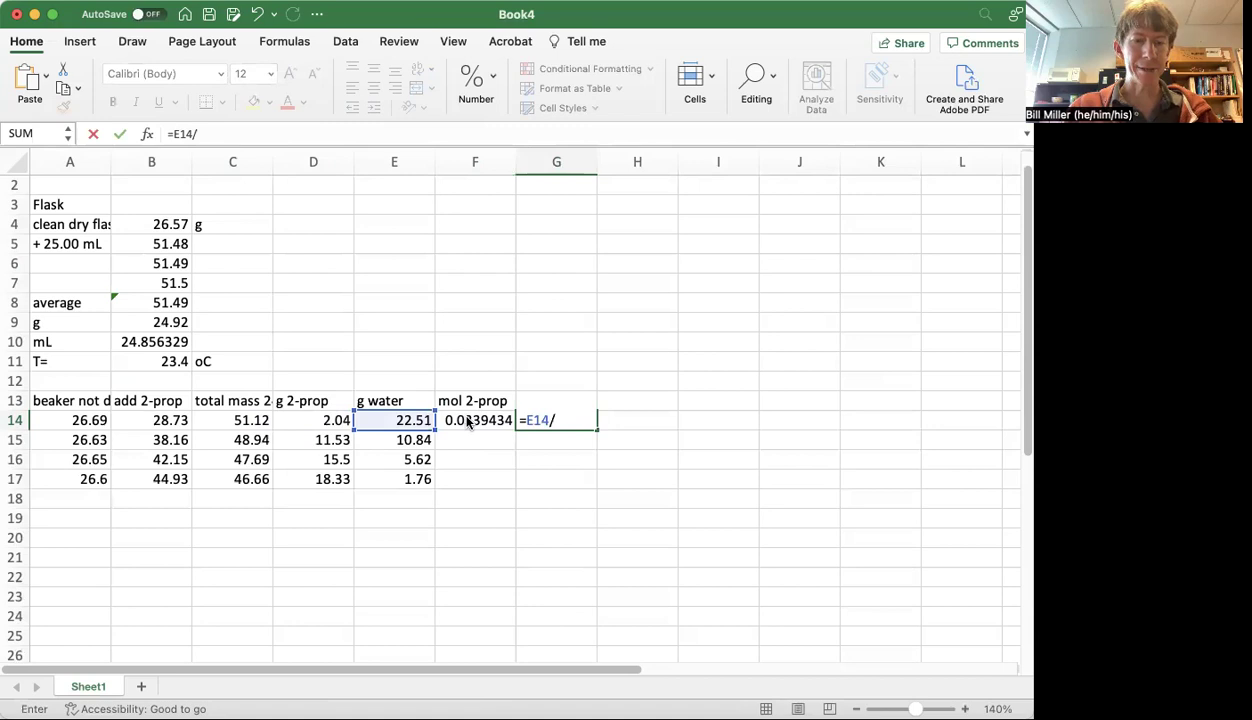
text(18.02)
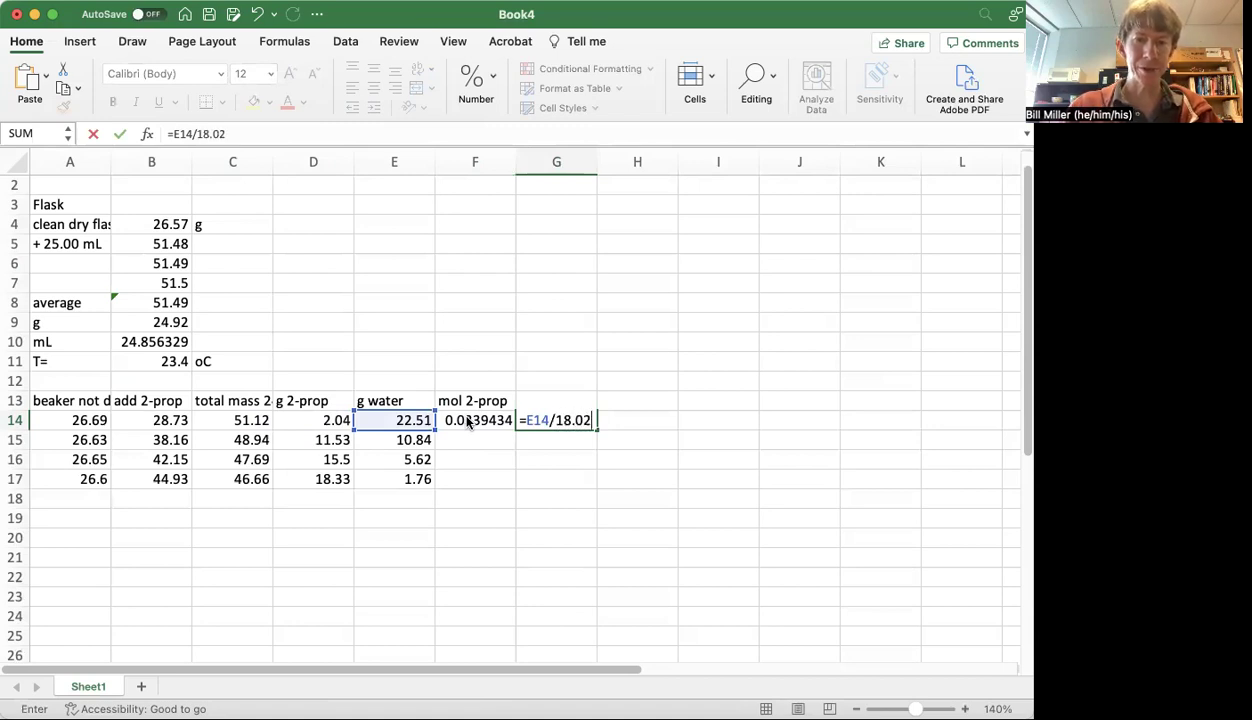
key(Return)
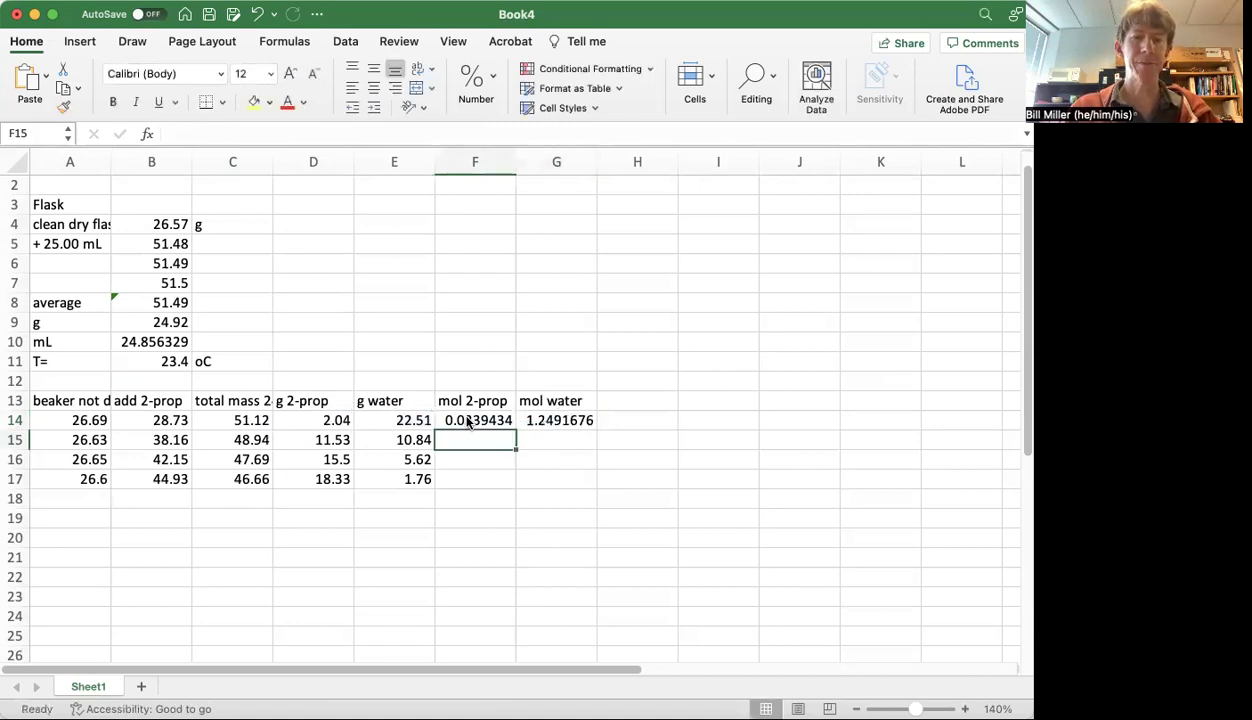
Step: Copy the F14:G14 mole formulas down through row 17
click(467, 421)
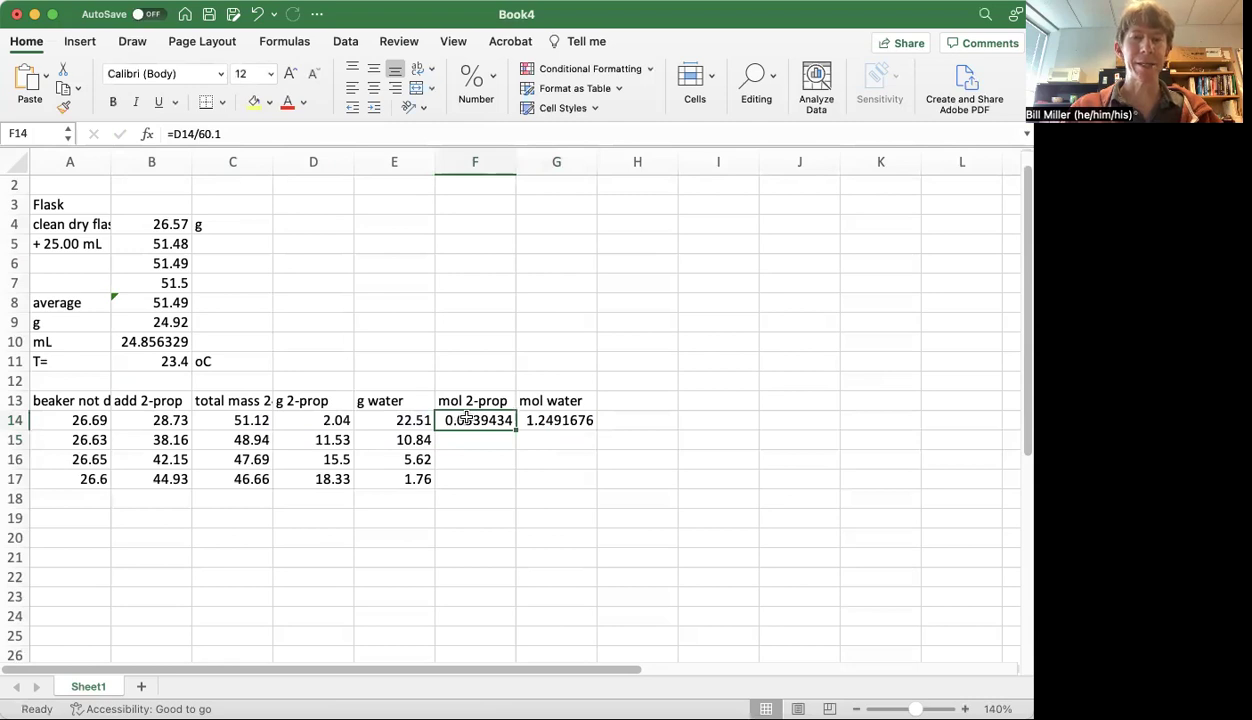
drag(467, 419, 540, 418)
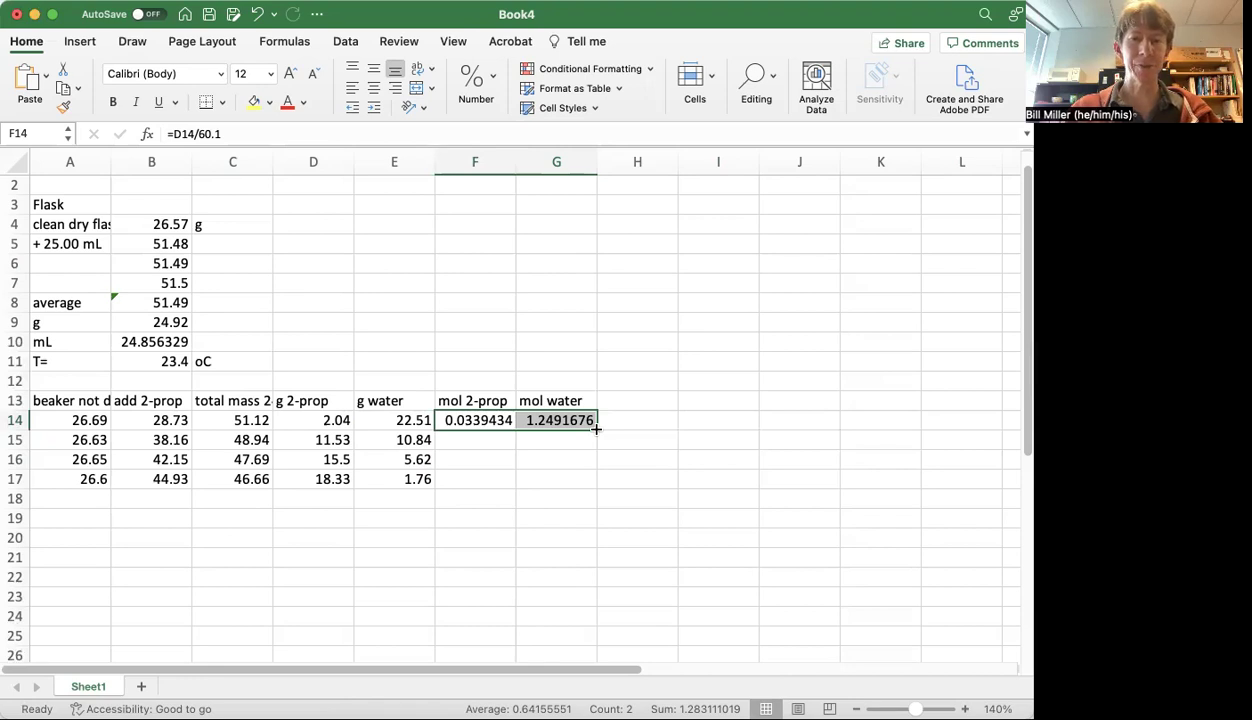
double_click(596, 428)
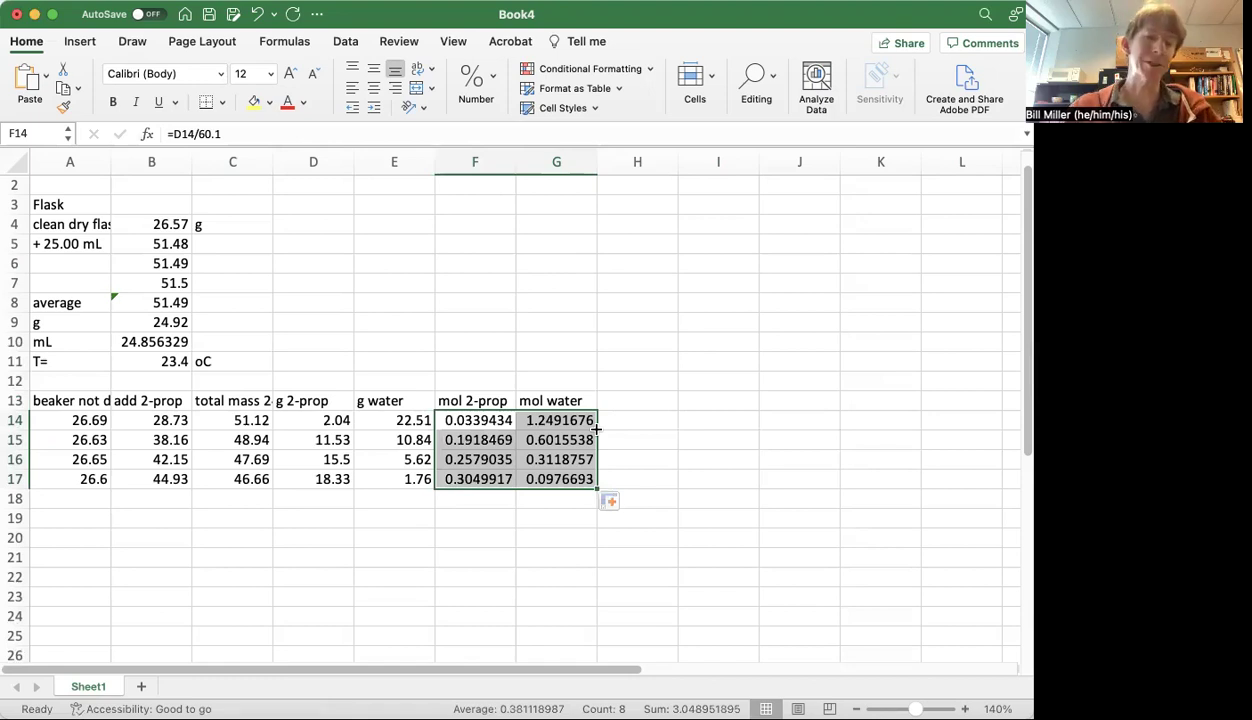
Step: Add the heading 'X2-prop' in H13
click(623, 401)
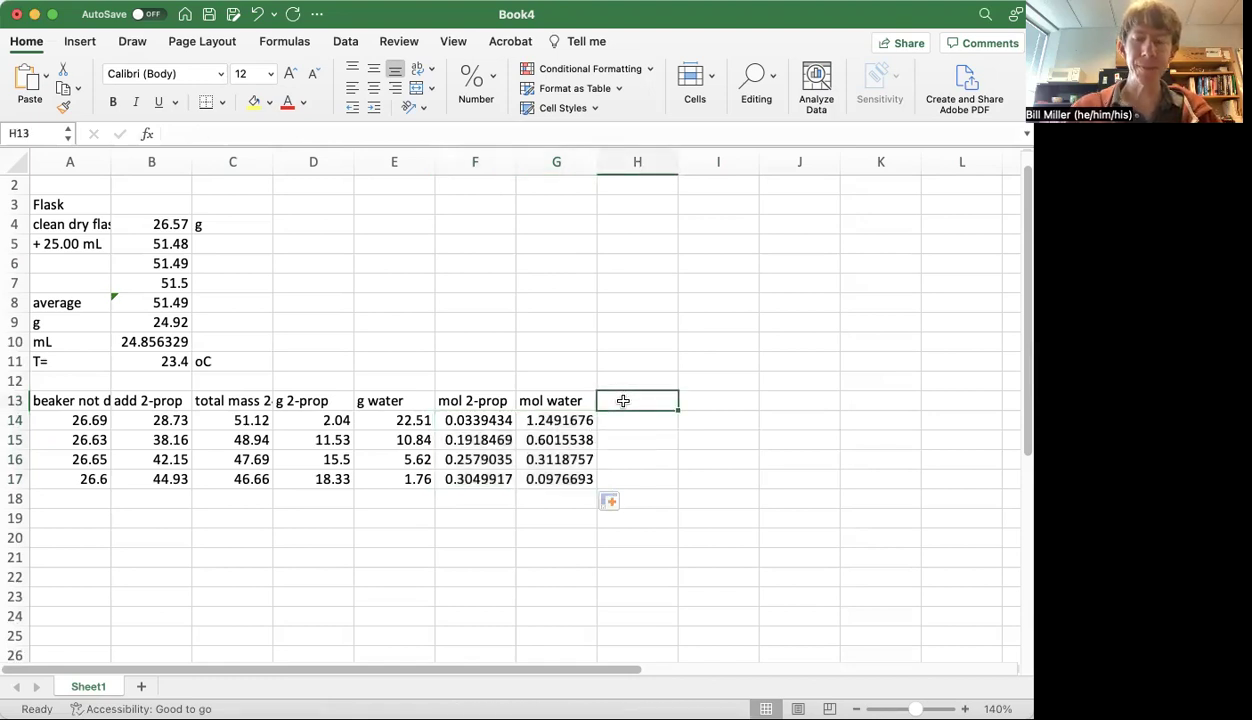
text(Z)
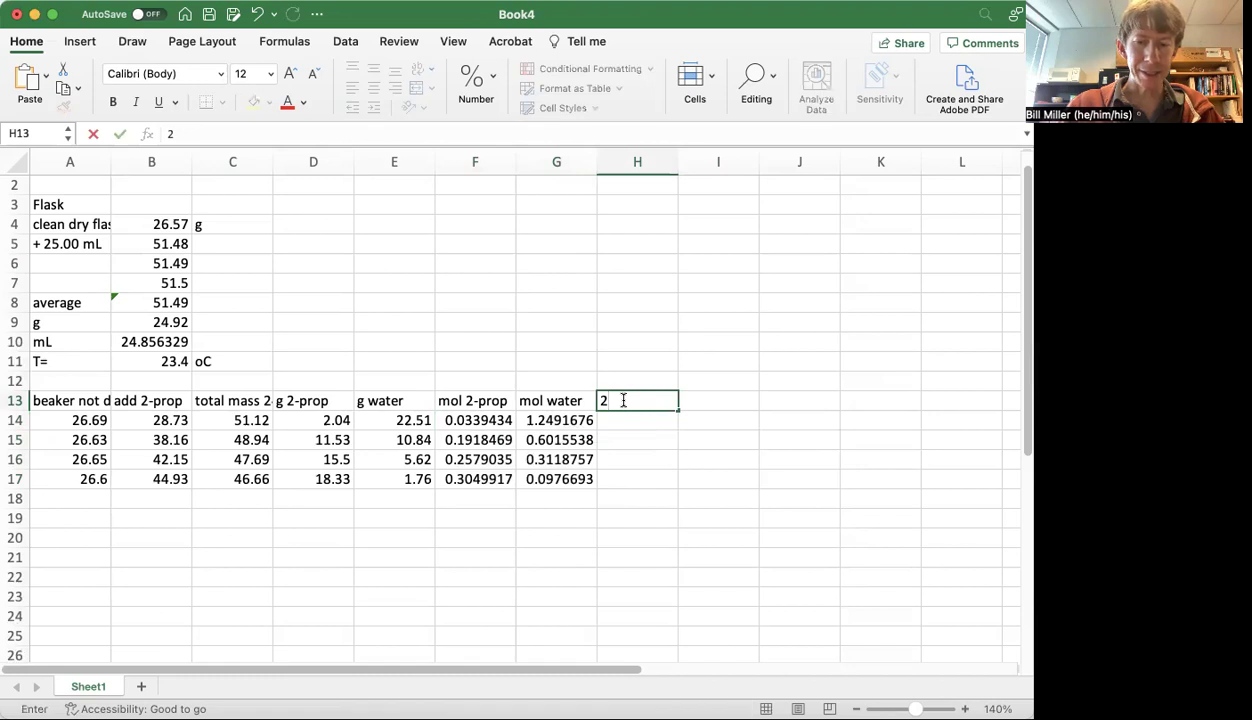
key(BackSpace)
text(X)
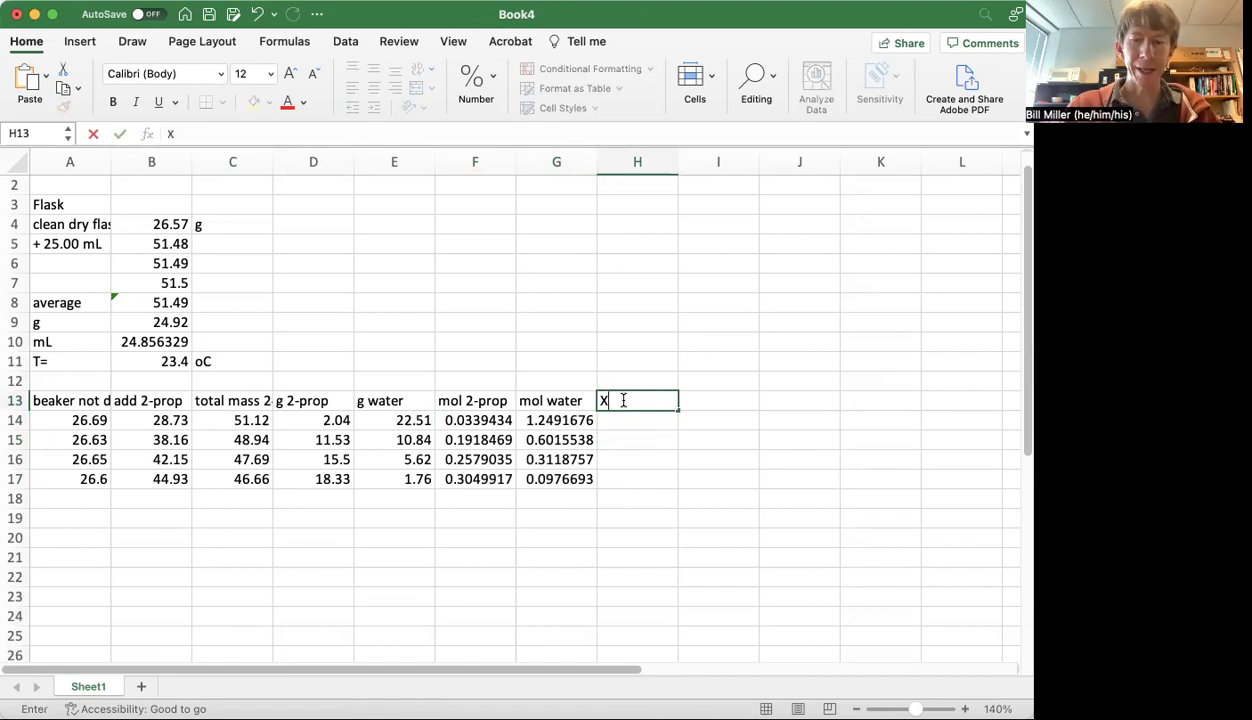
text(2-prop)
key(Return)
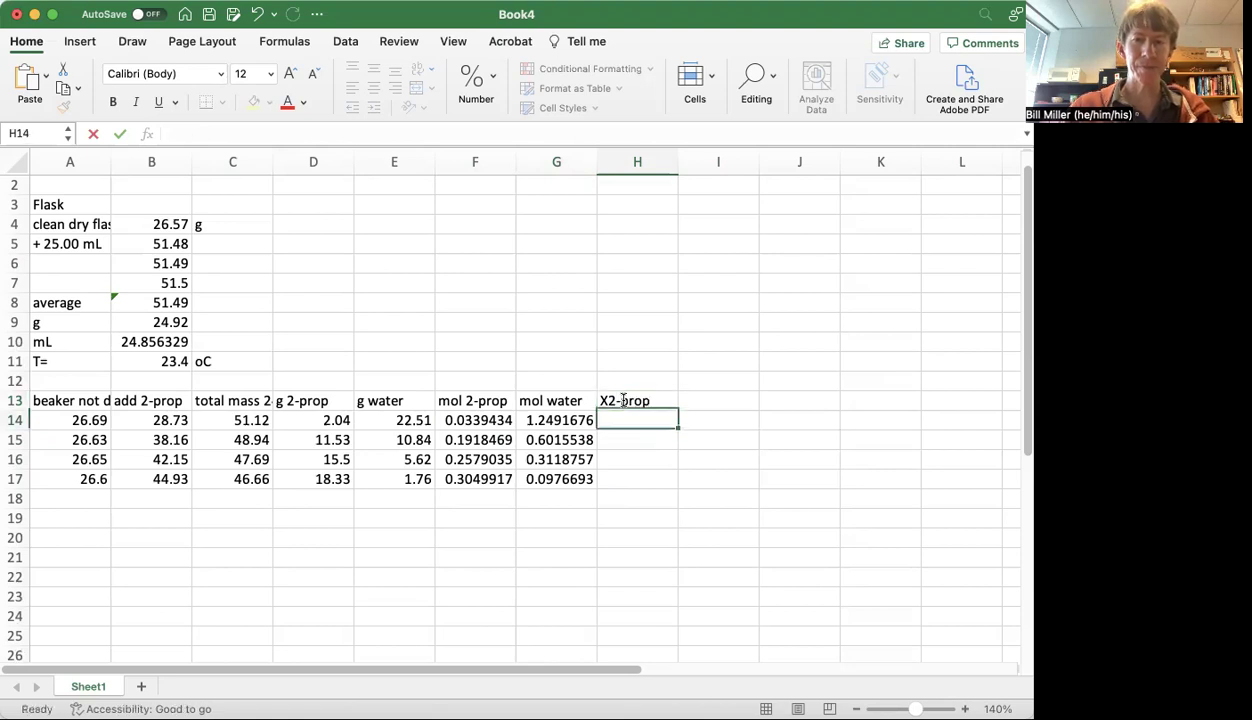
Step: Enter =F14/(F14+G14) in H14 and fill it down to H17
text(=)
key(Left)
key(Left)
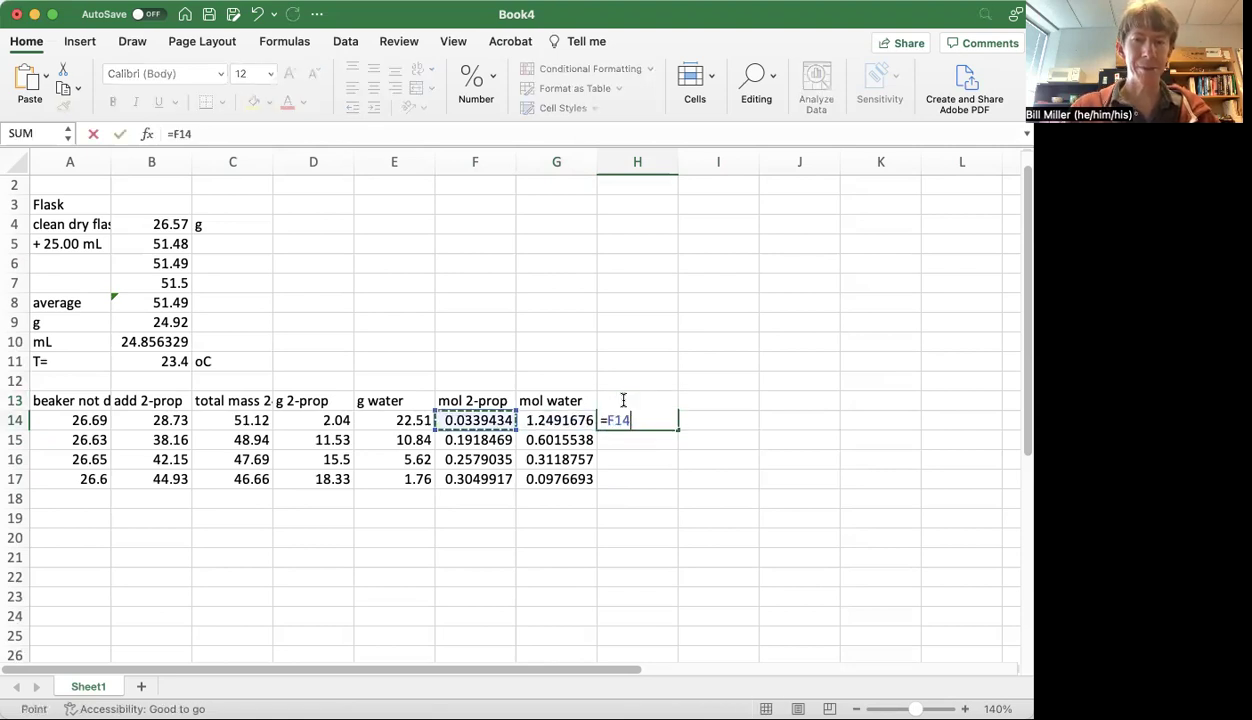
text(/()
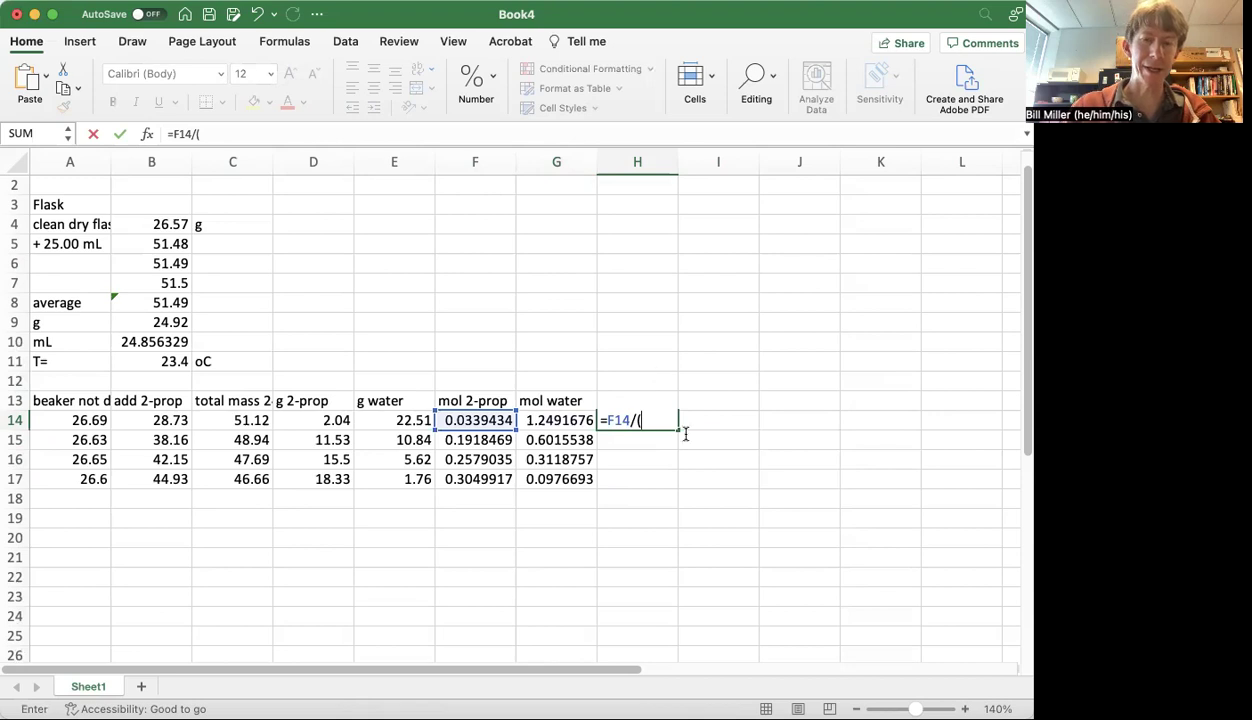
key(Left)
key(Left)
text(+)
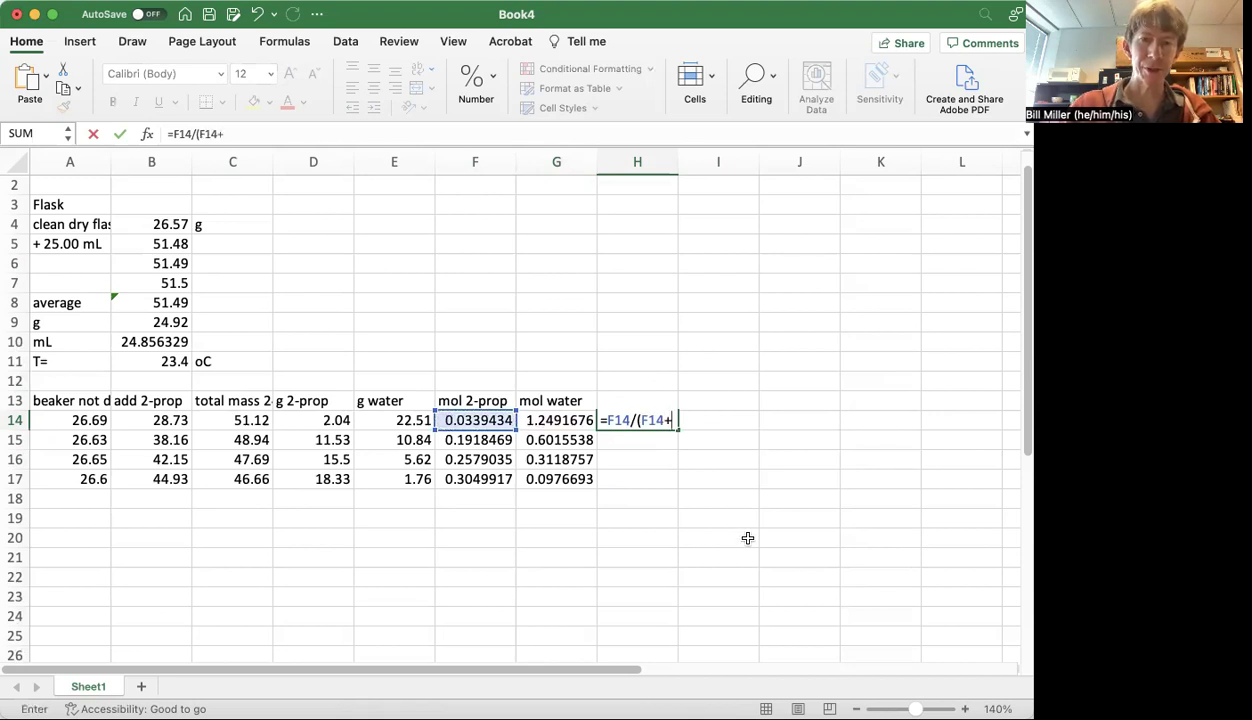
key(Left)
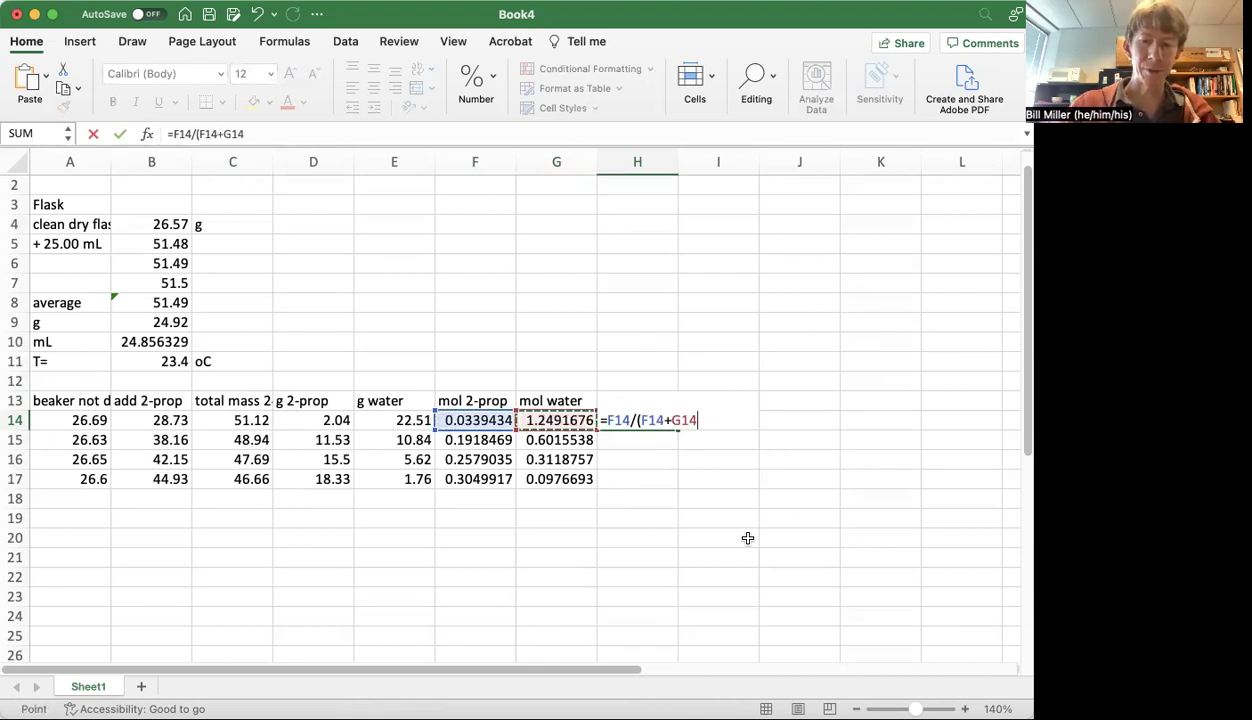
text())
key(Return)
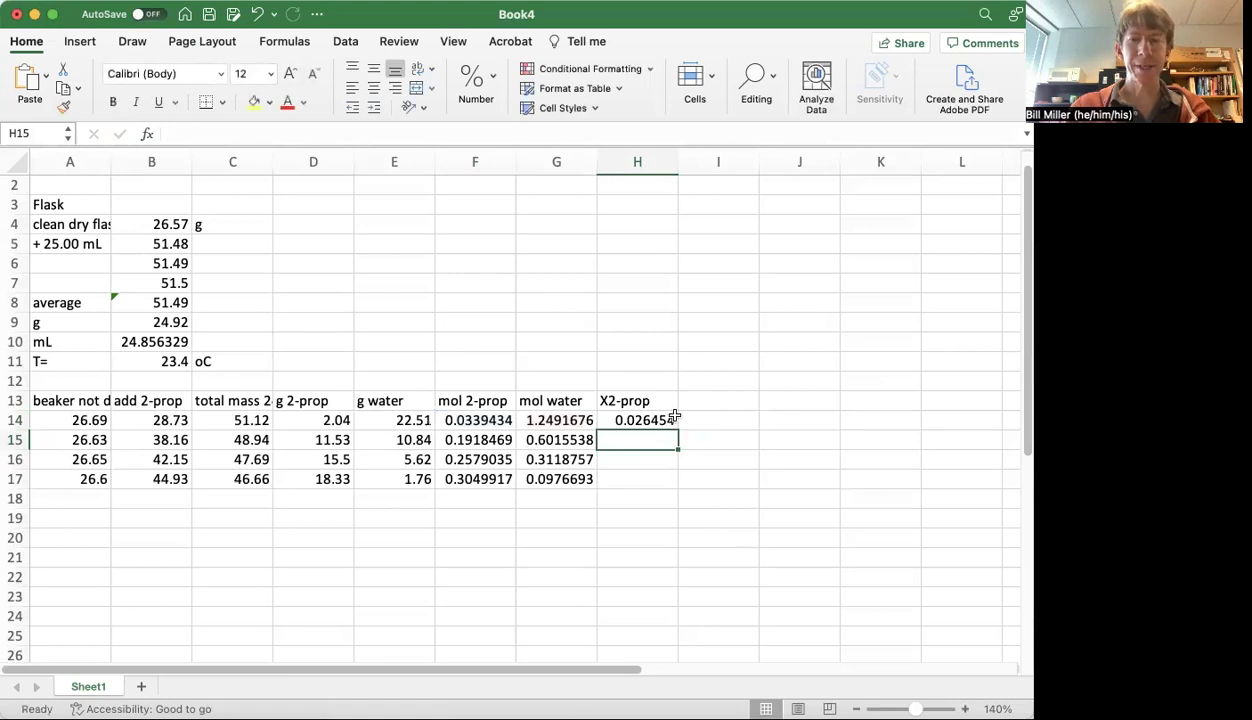
click(640, 420)
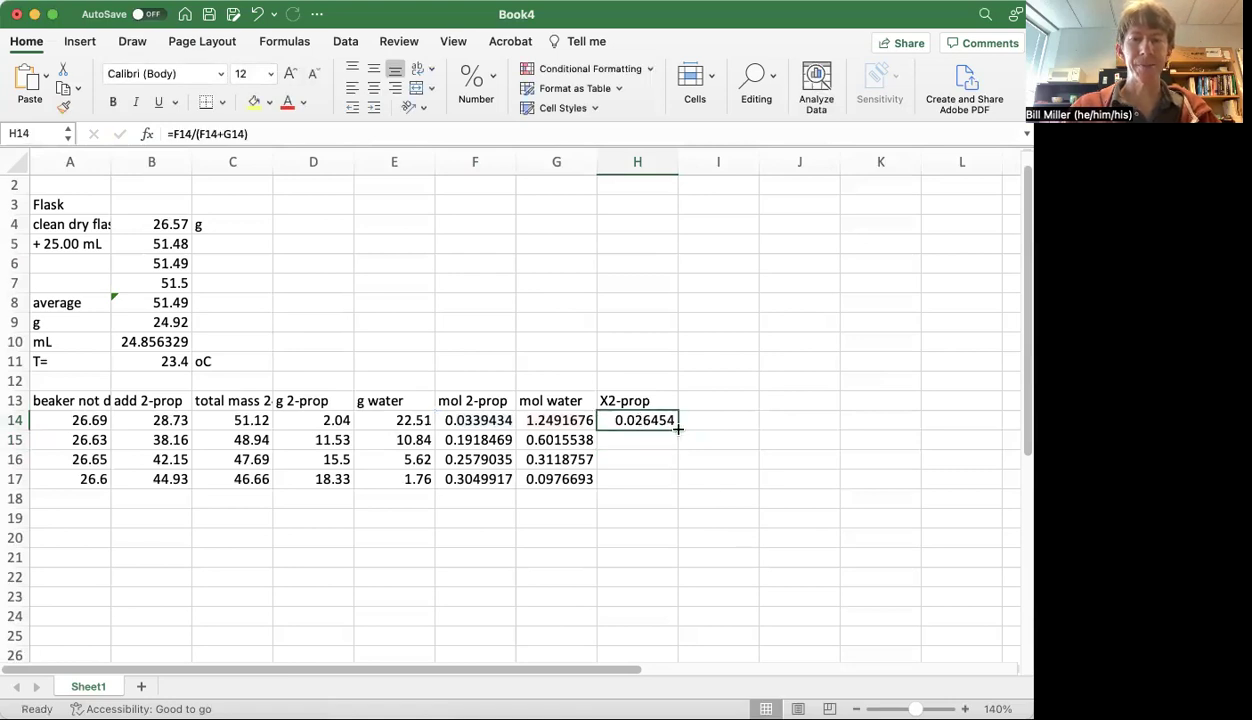
drag(677, 428, 677, 487)
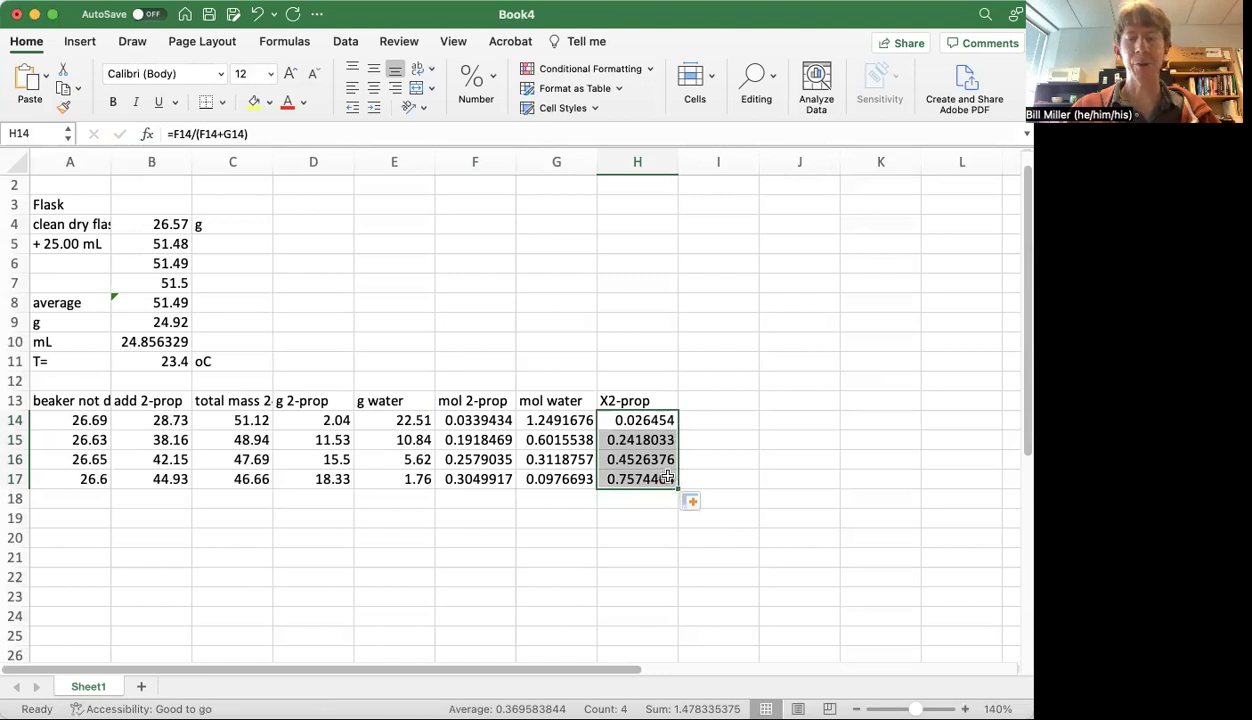
Step: Enter the heading 'density' in I13, next to X2-prop
click(703, 399)
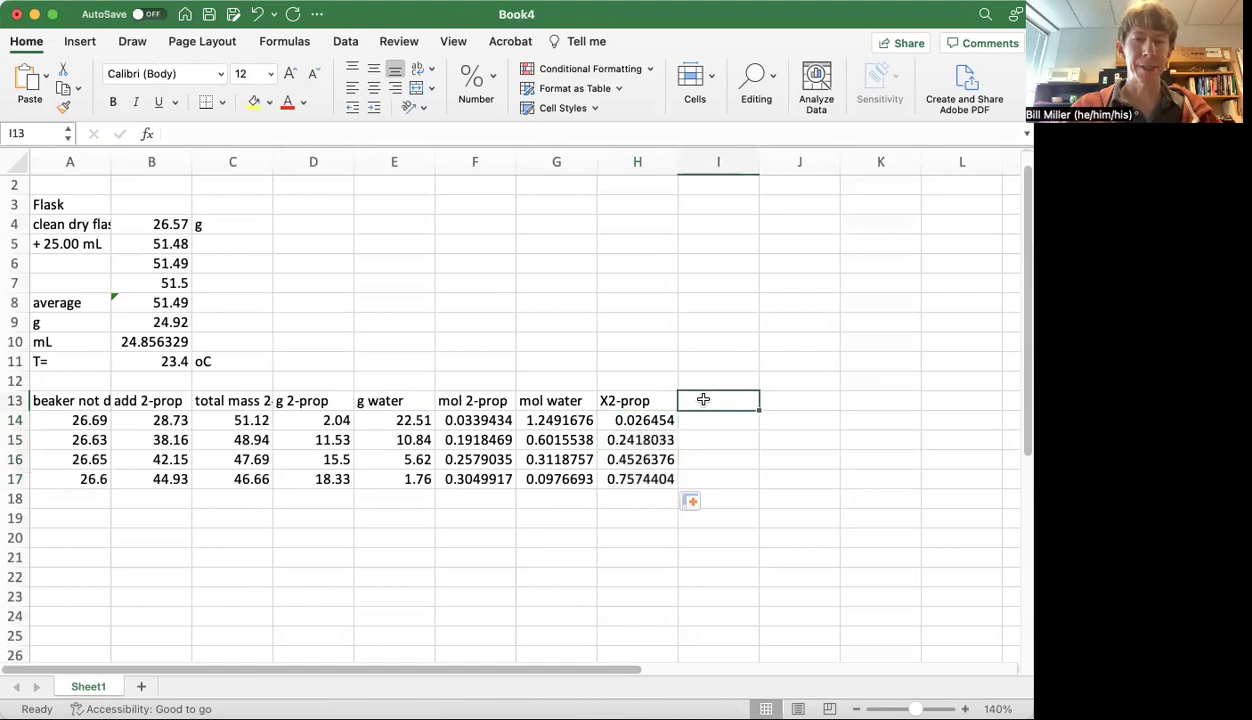
text(density)
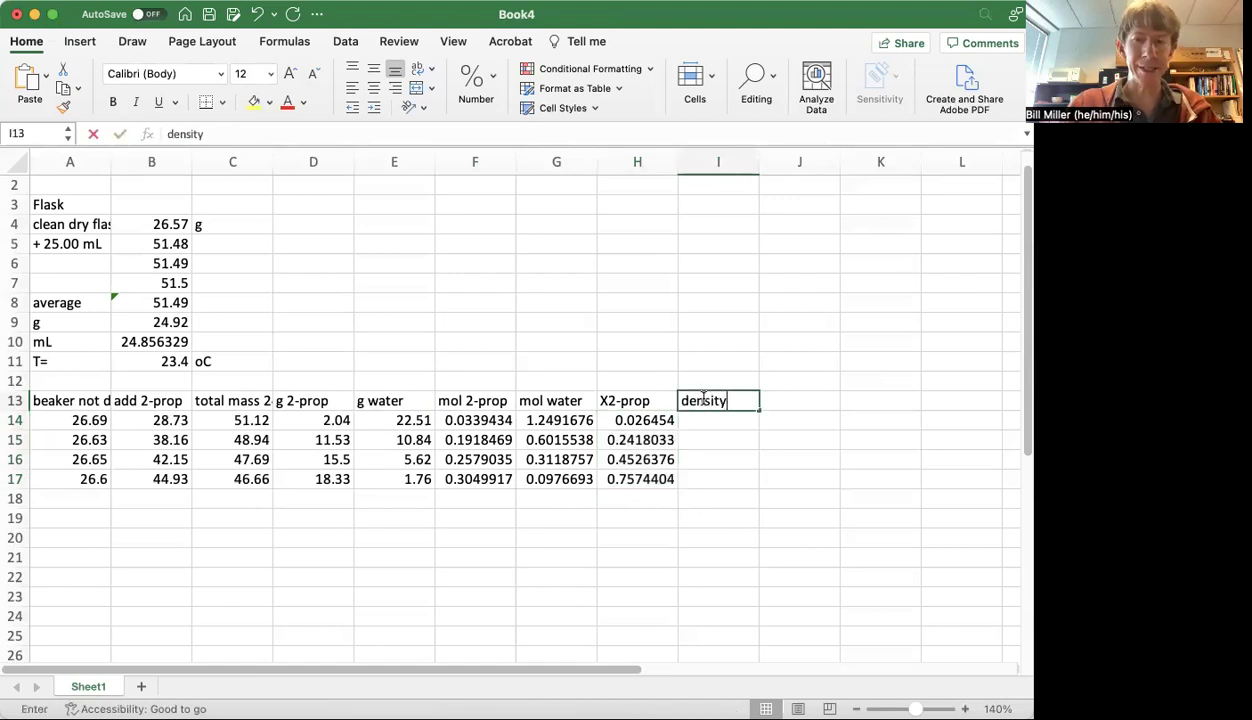
key(Return)
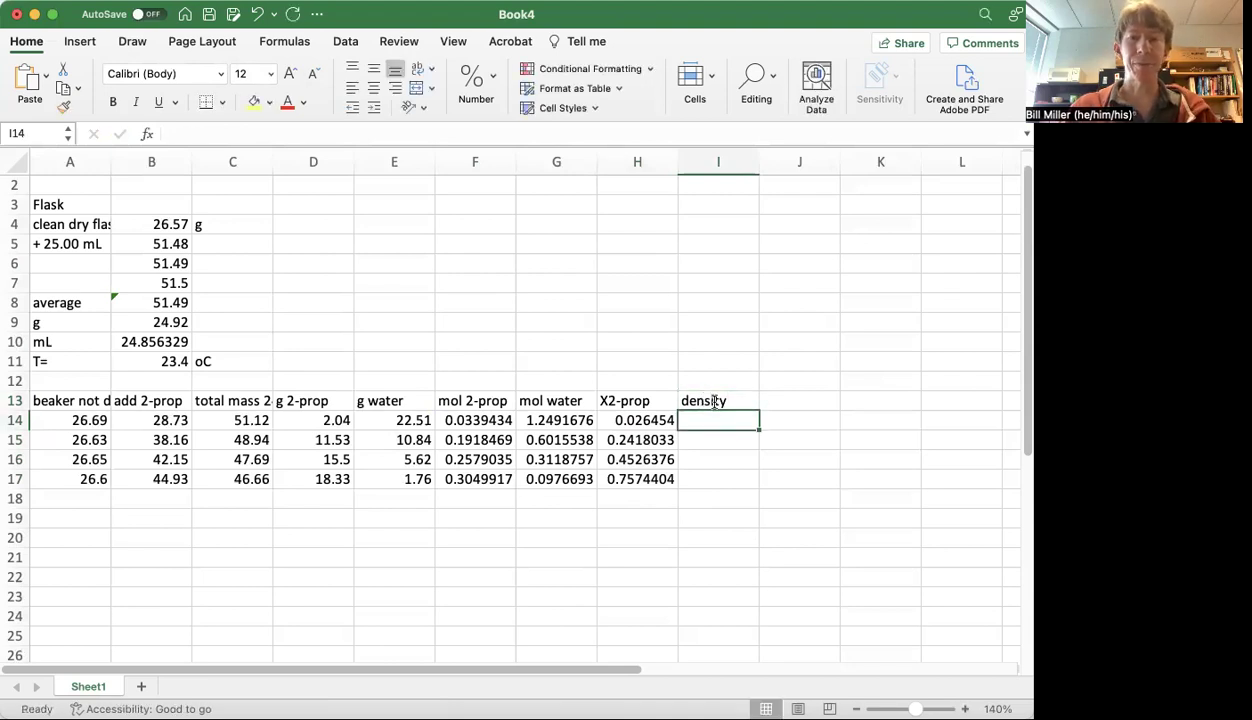
double_click(715, 401)
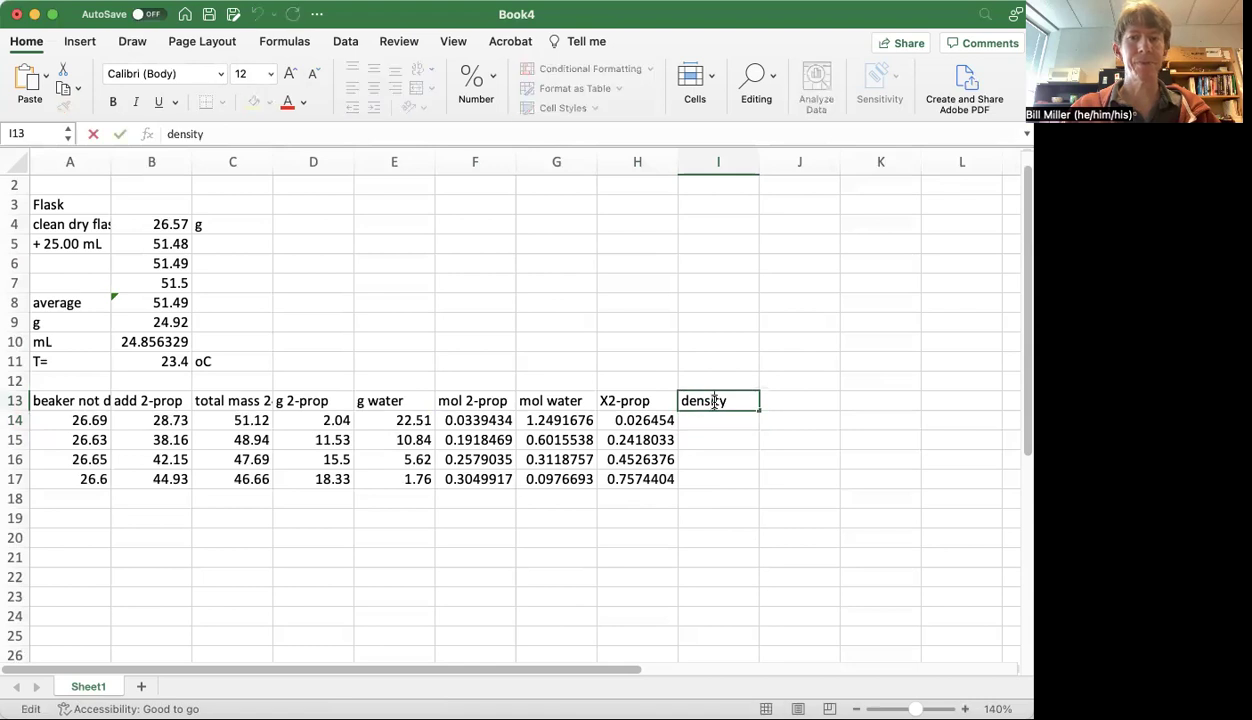
double_click(701, 400)
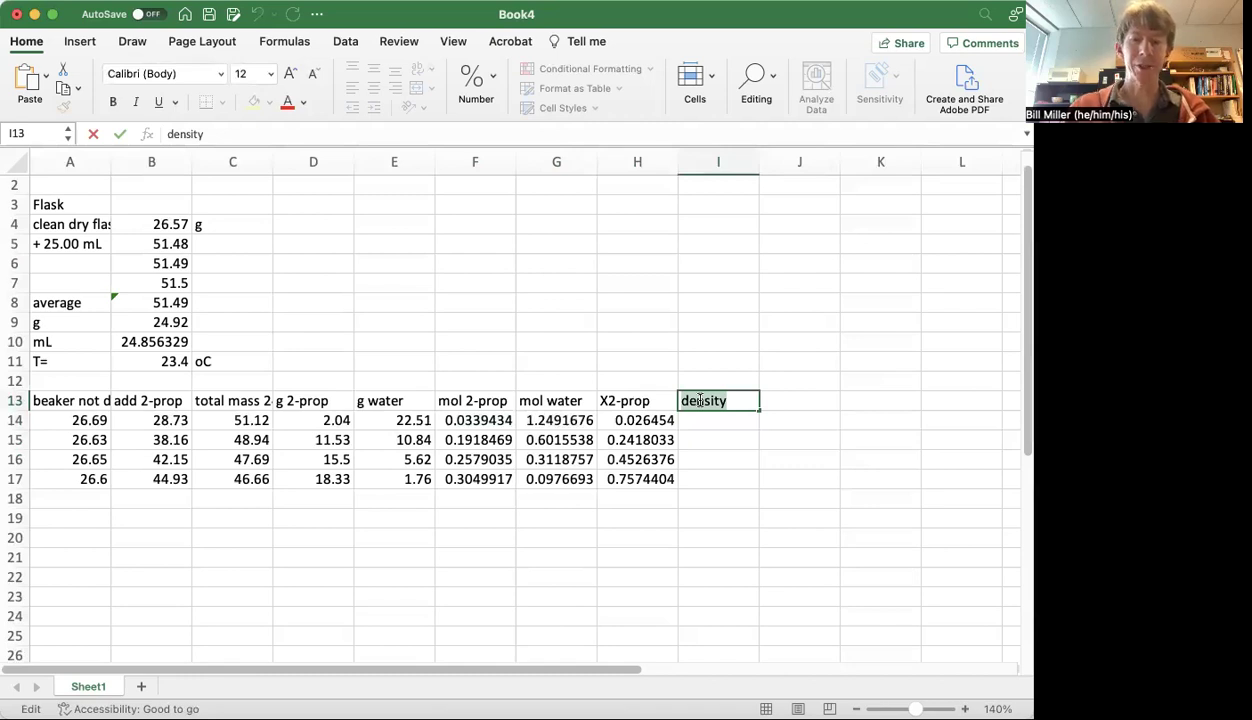
Step: Type 'molar volume is the volume of a mol' into cell F6
click(504, 262)
text(m)
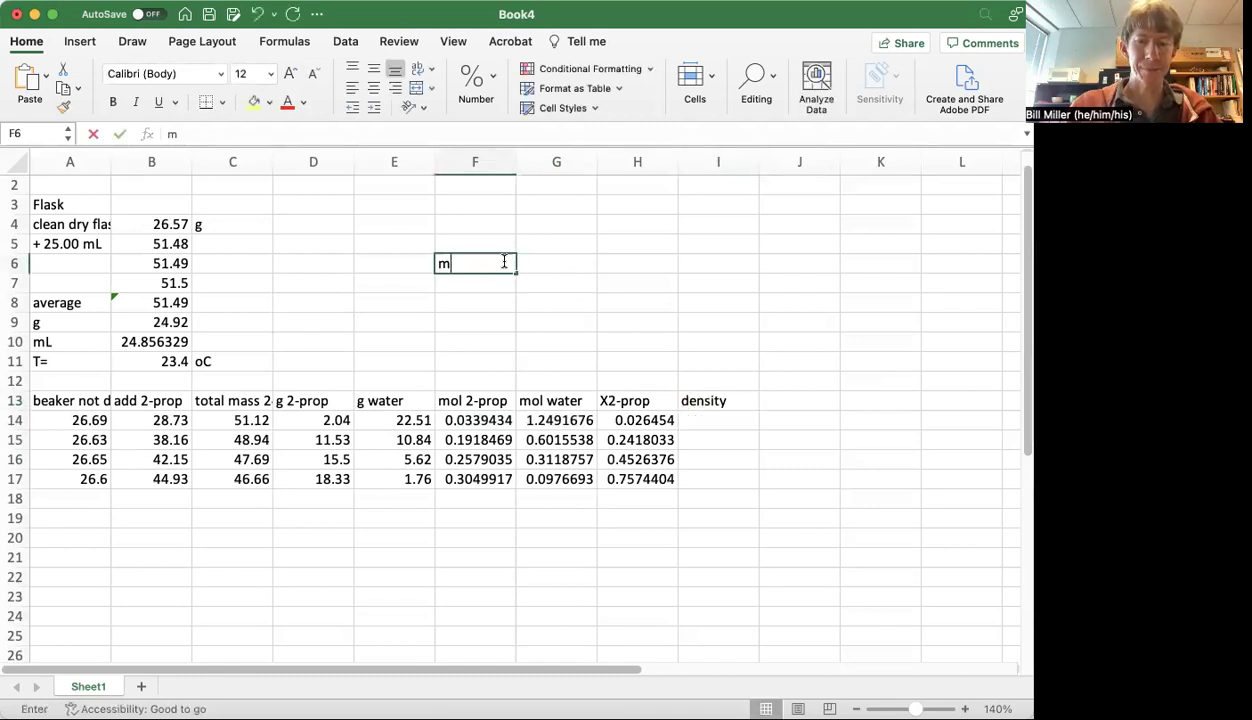
text(olar volum)
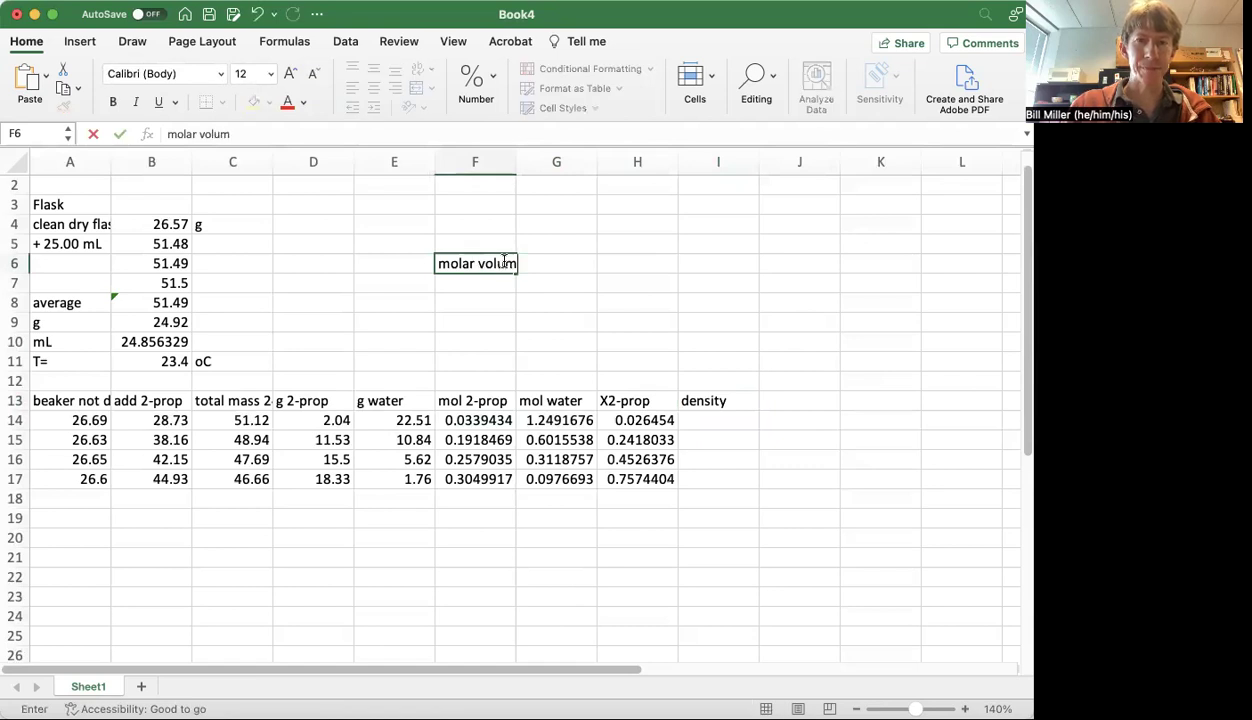
text(e is the )
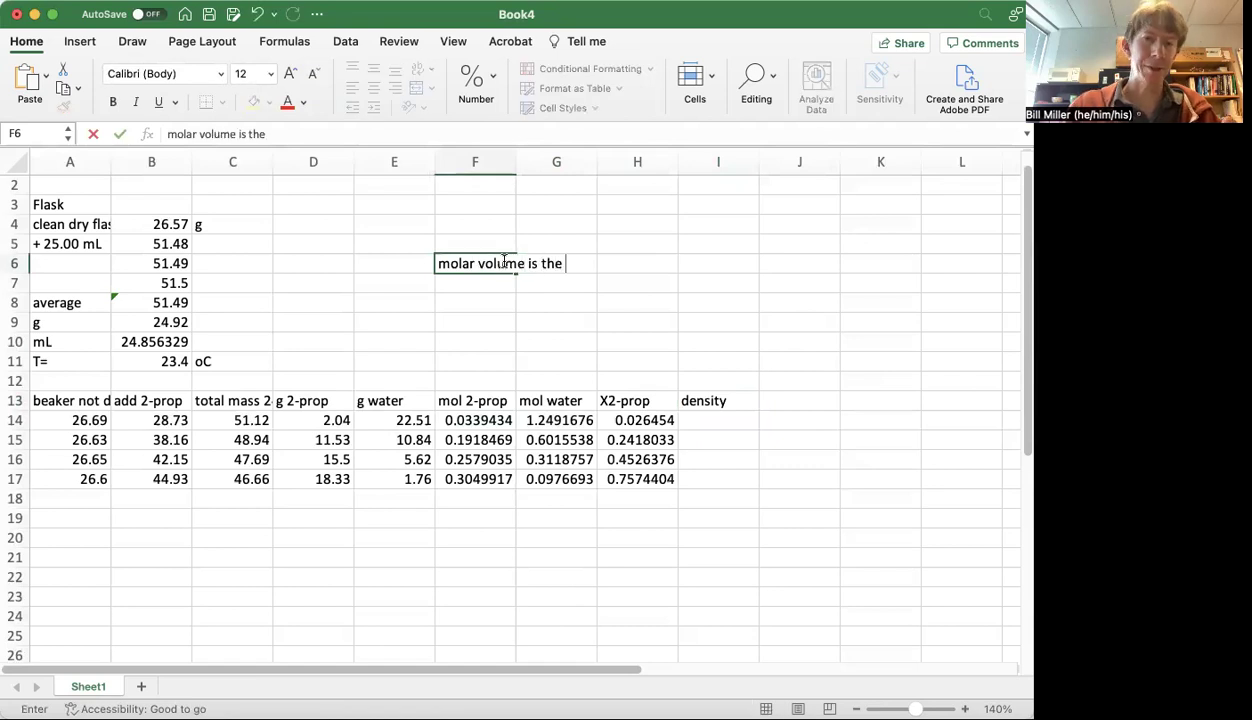
text(volume of a mol)
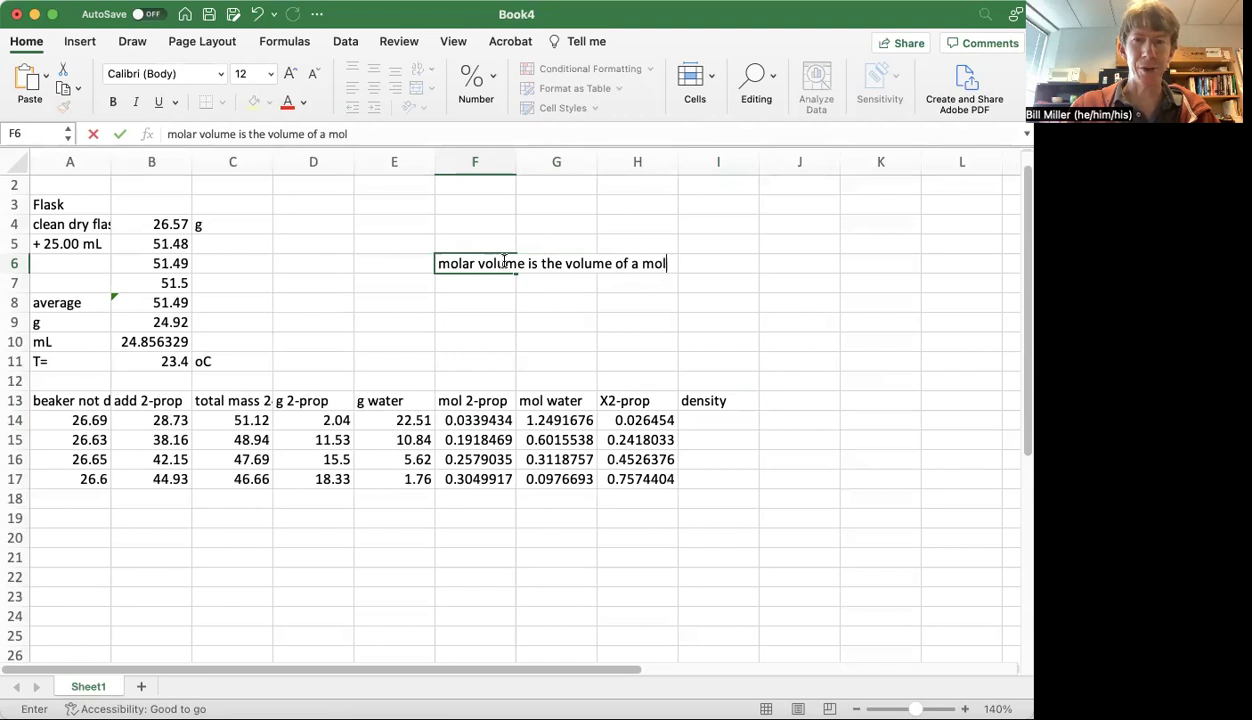
key(Return)
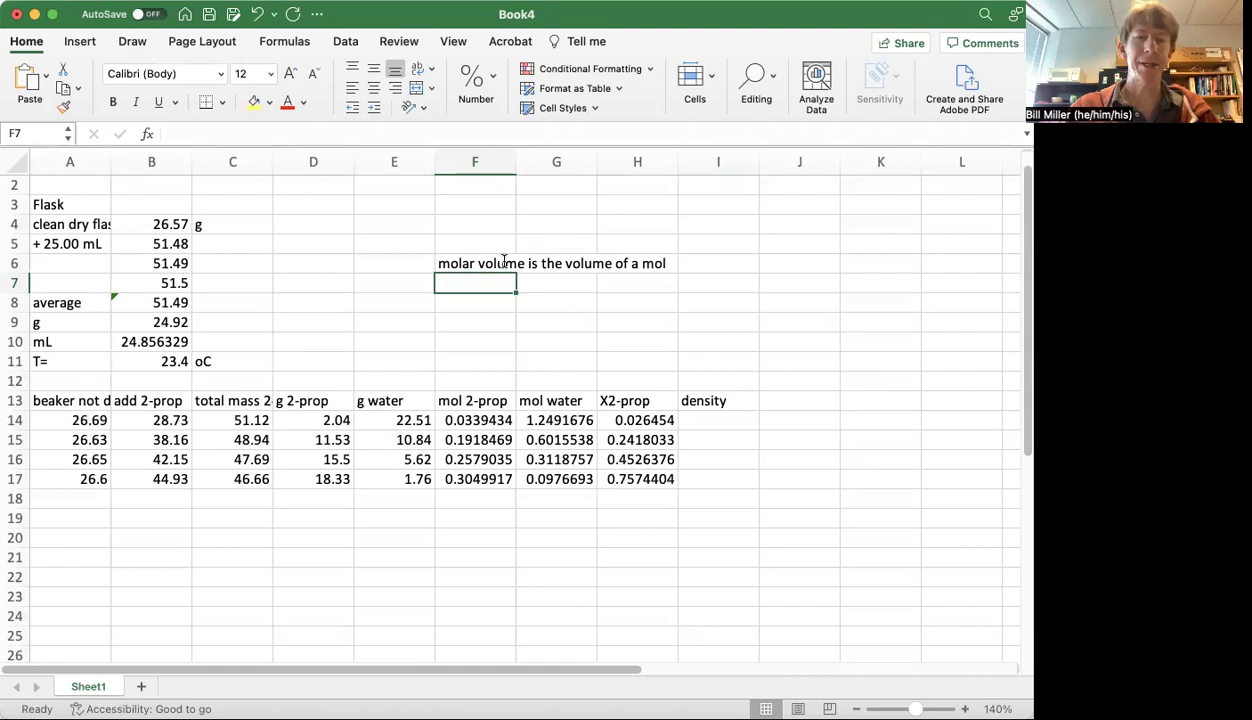
click(708, 422)
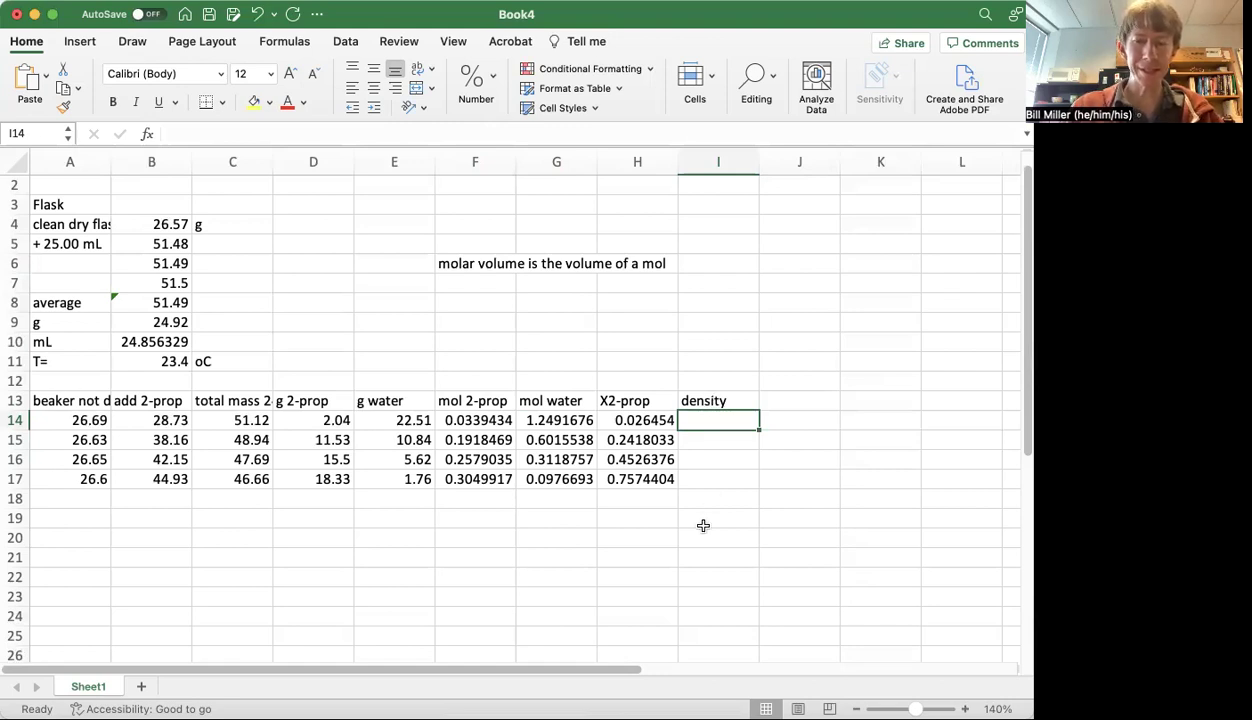
Step: Enter the density formula =(D14+E14)/$B$10 in cell I14
text(=)
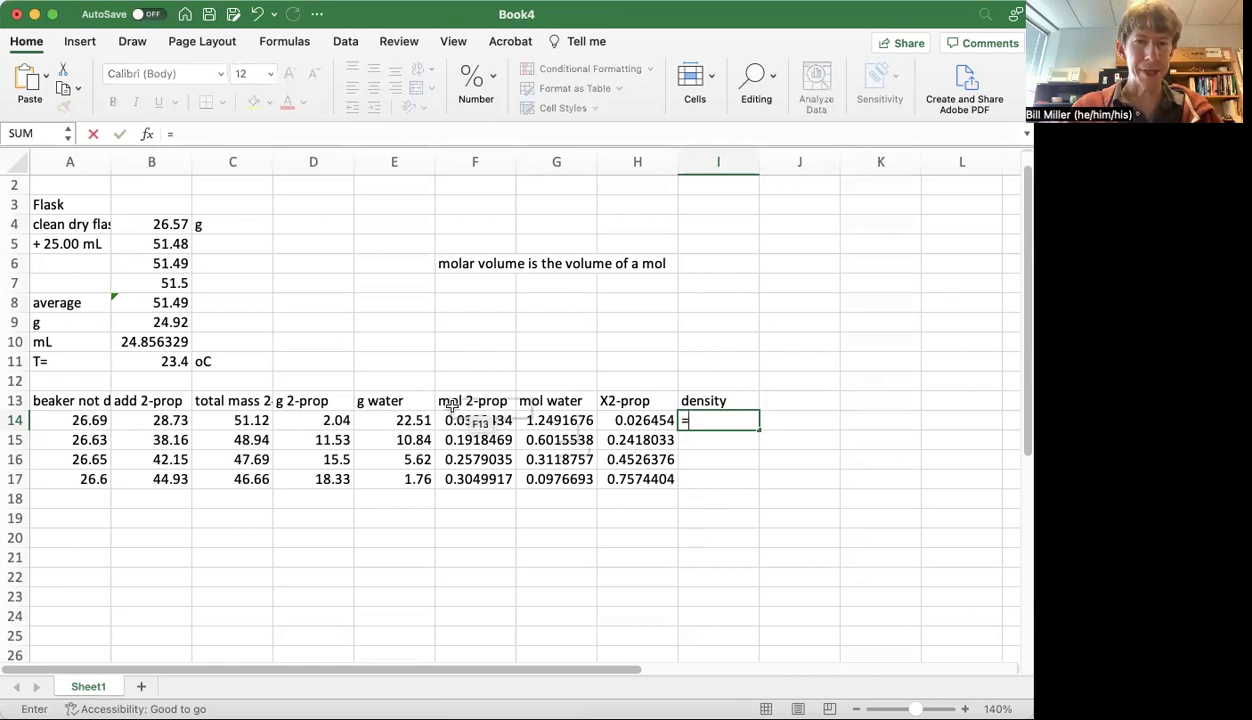
click(397, 420)
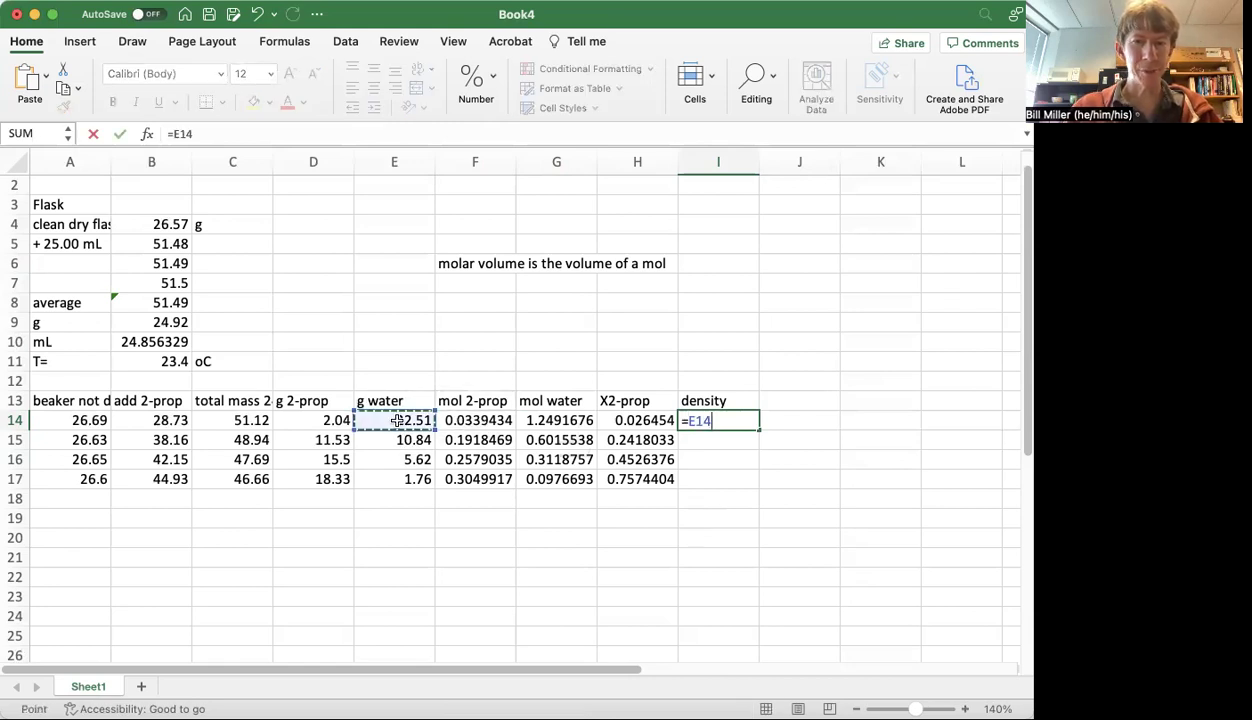
key(BackSpace)
key(BackSpace)
key(BackSpace)
text())
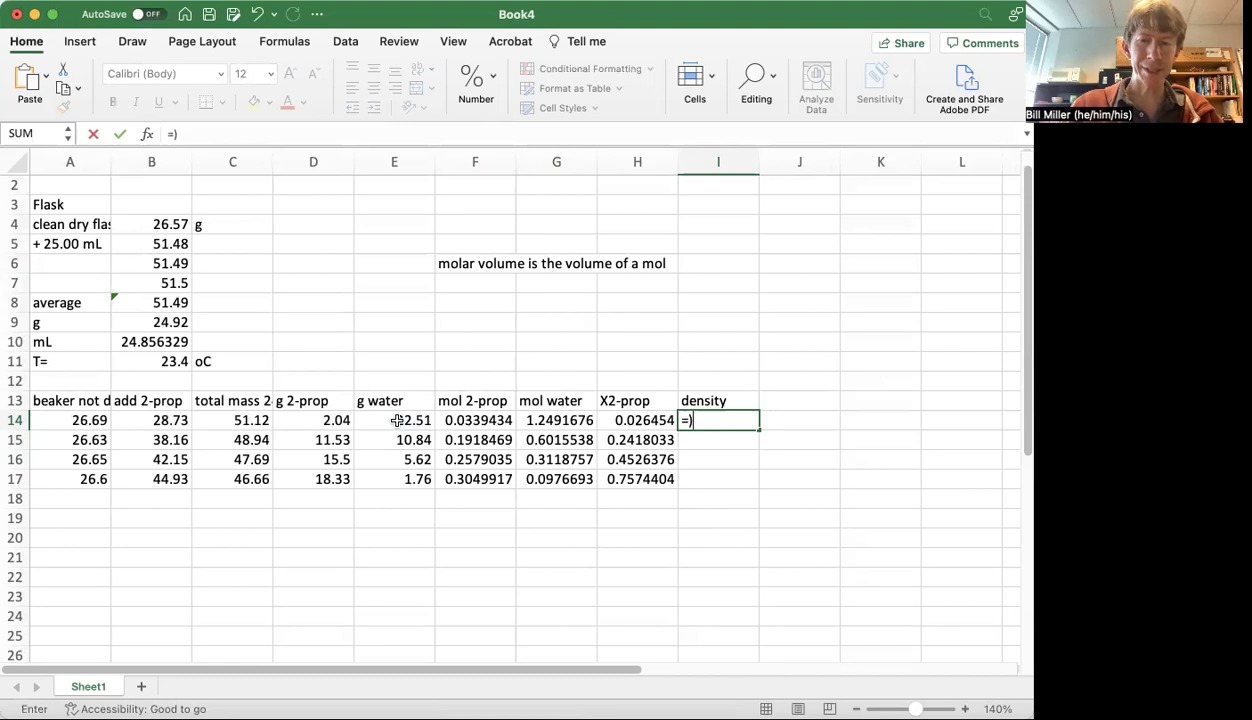
text(()
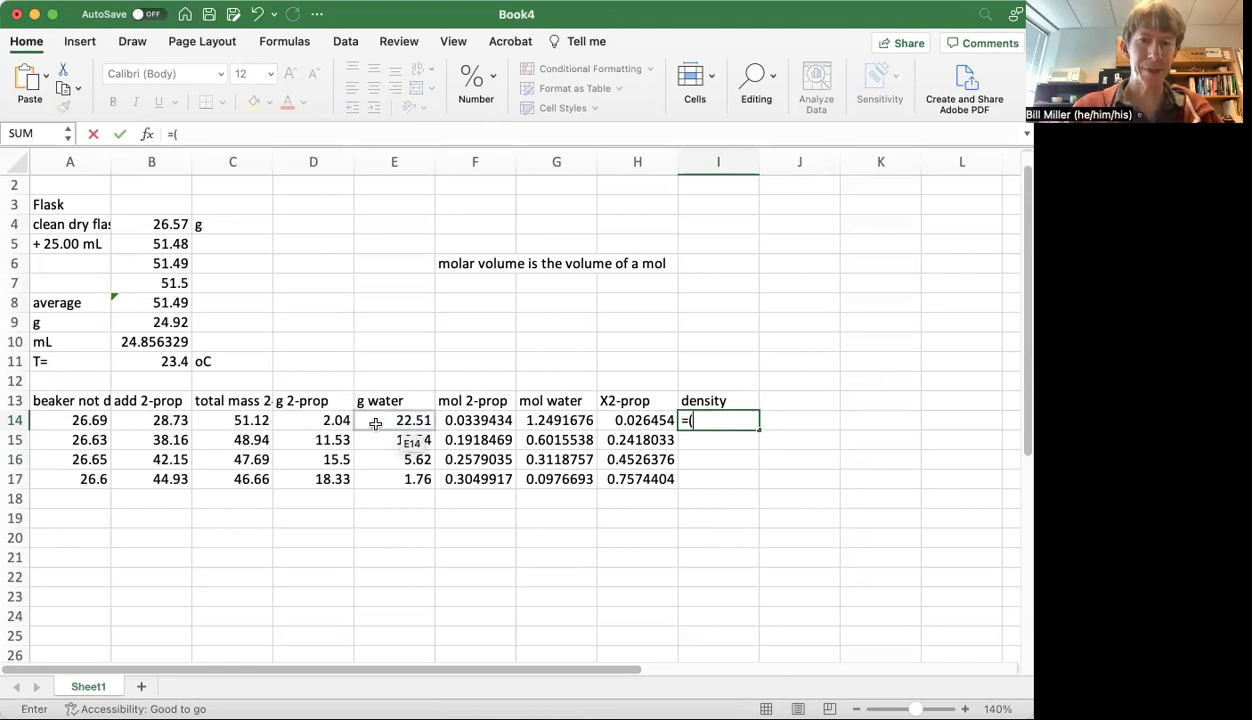
click(316, 420)
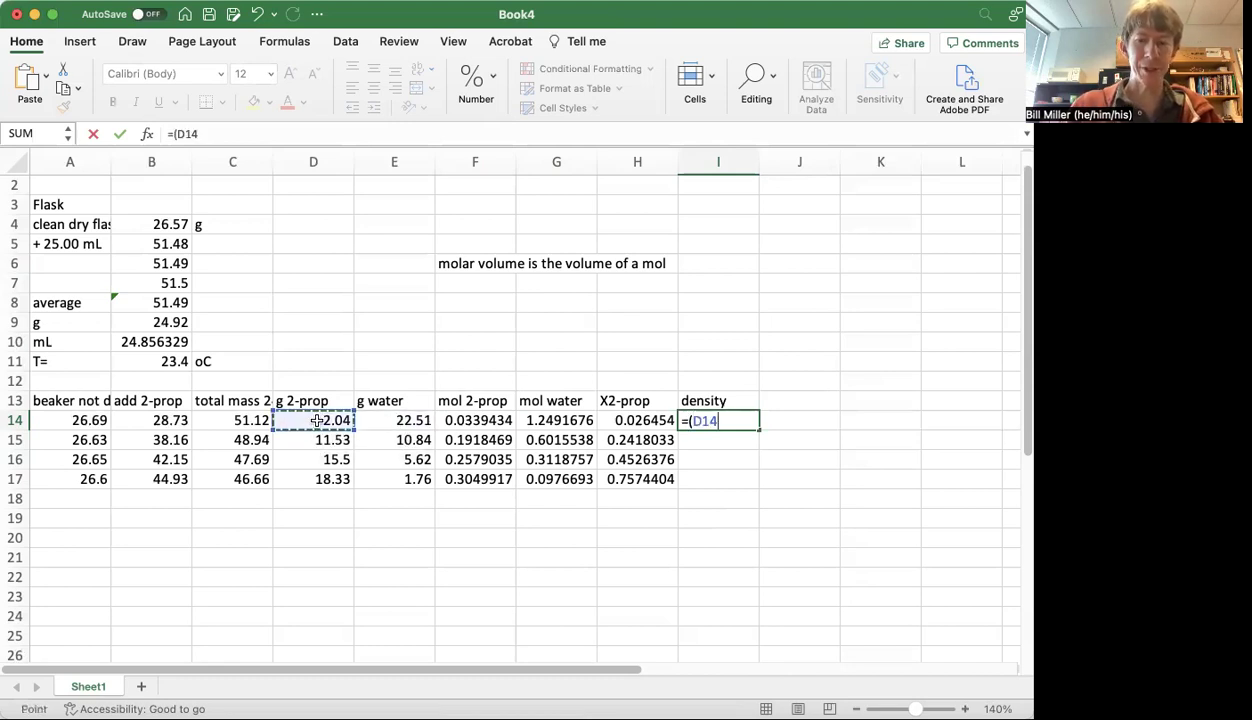
text(+)
click(388, 418)
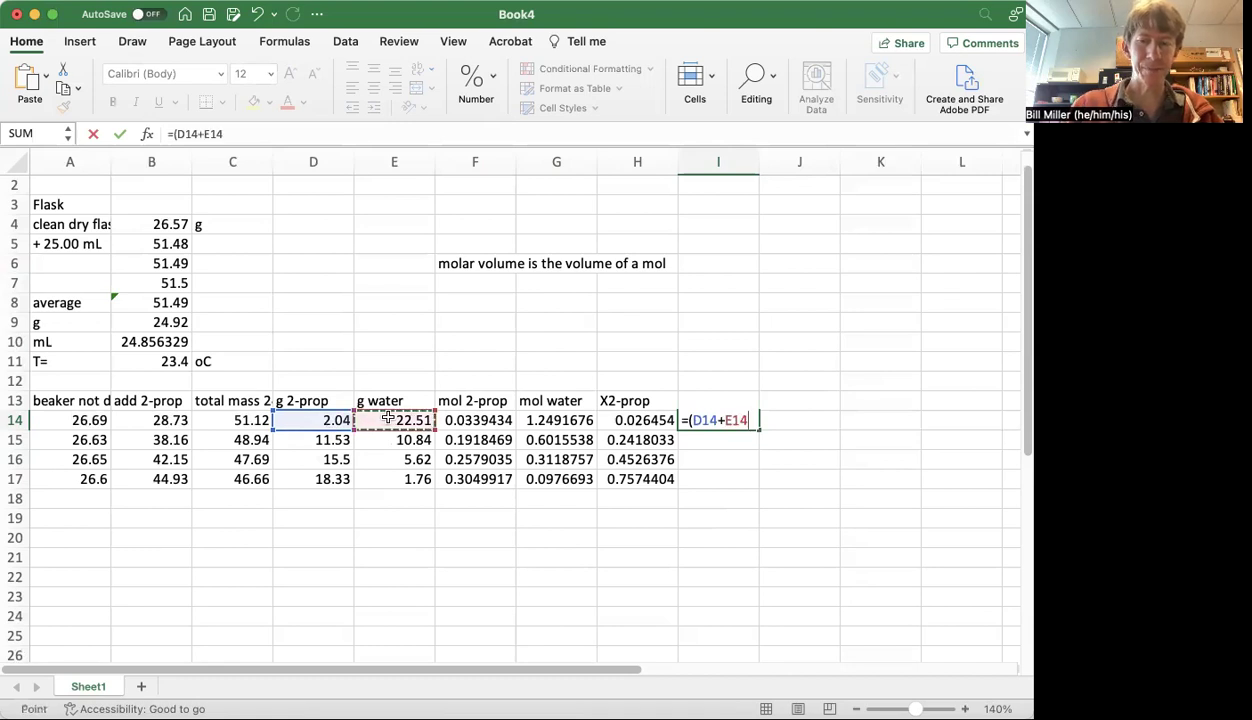
text()/)
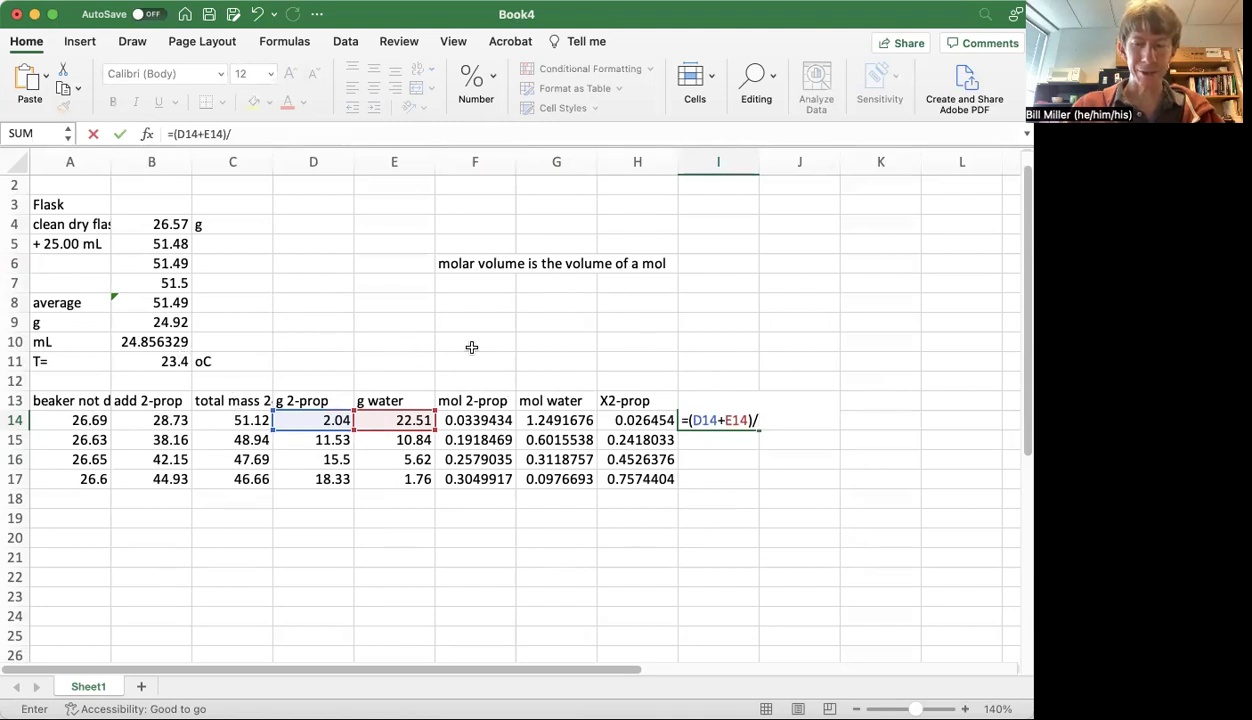
click(158, 341)
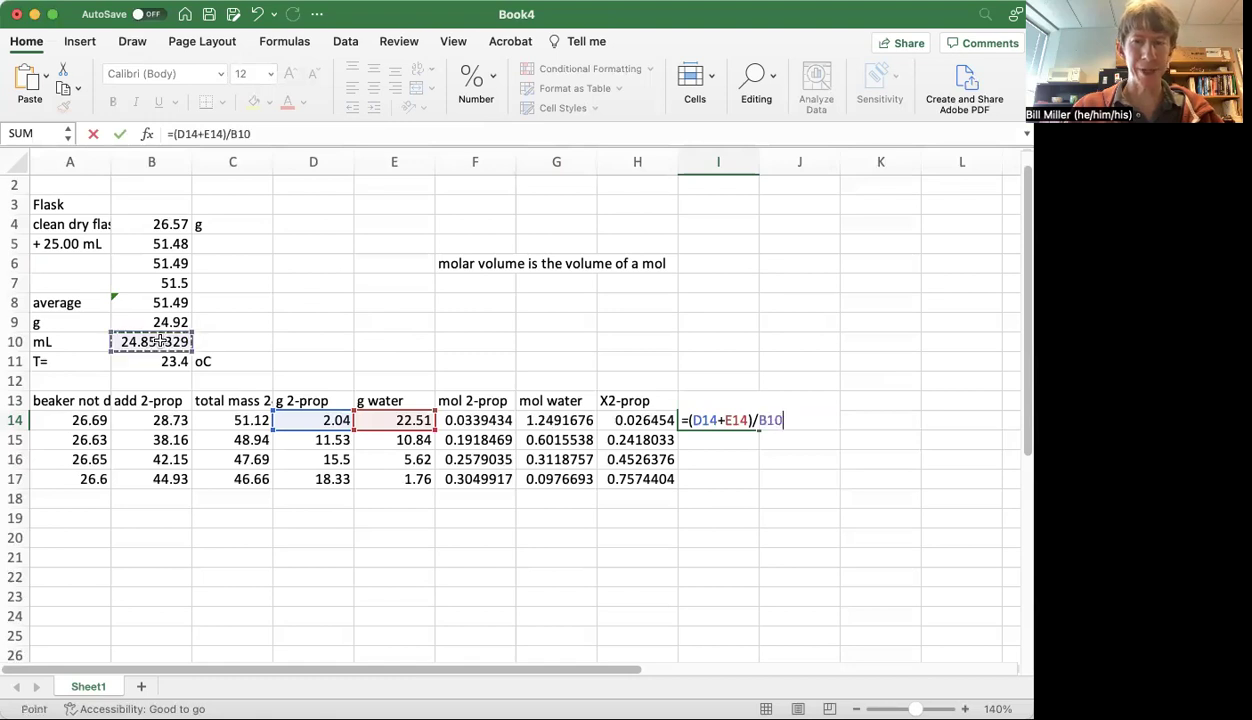
click(758, 422)
text($)
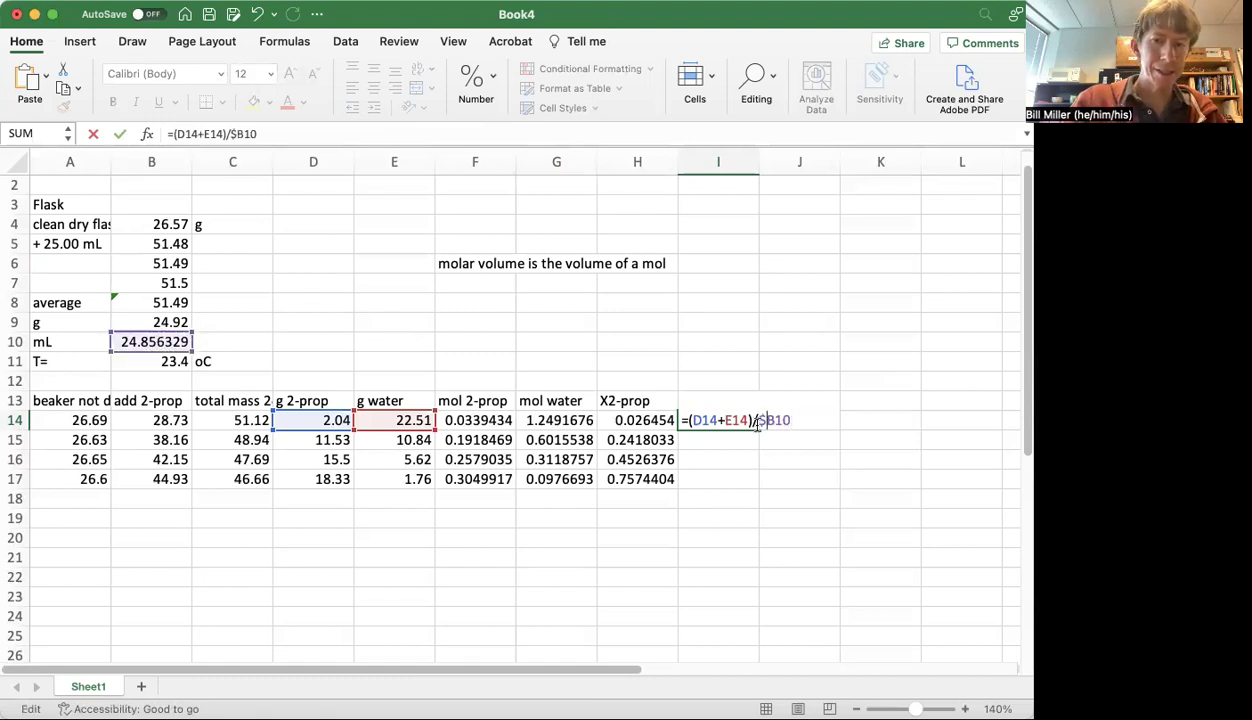
text($)
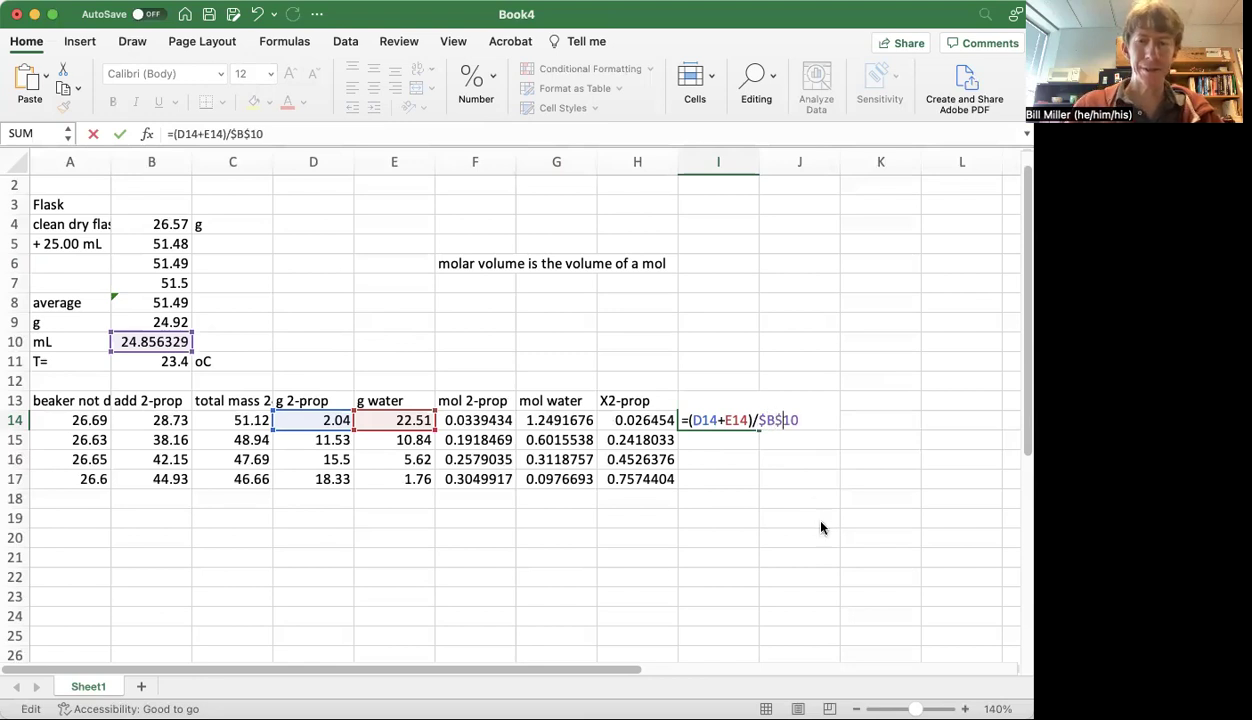
key(Return)
Step: Fill the density formula down to I17, giving 0.987676 through 0.8082448
click(733, 421)
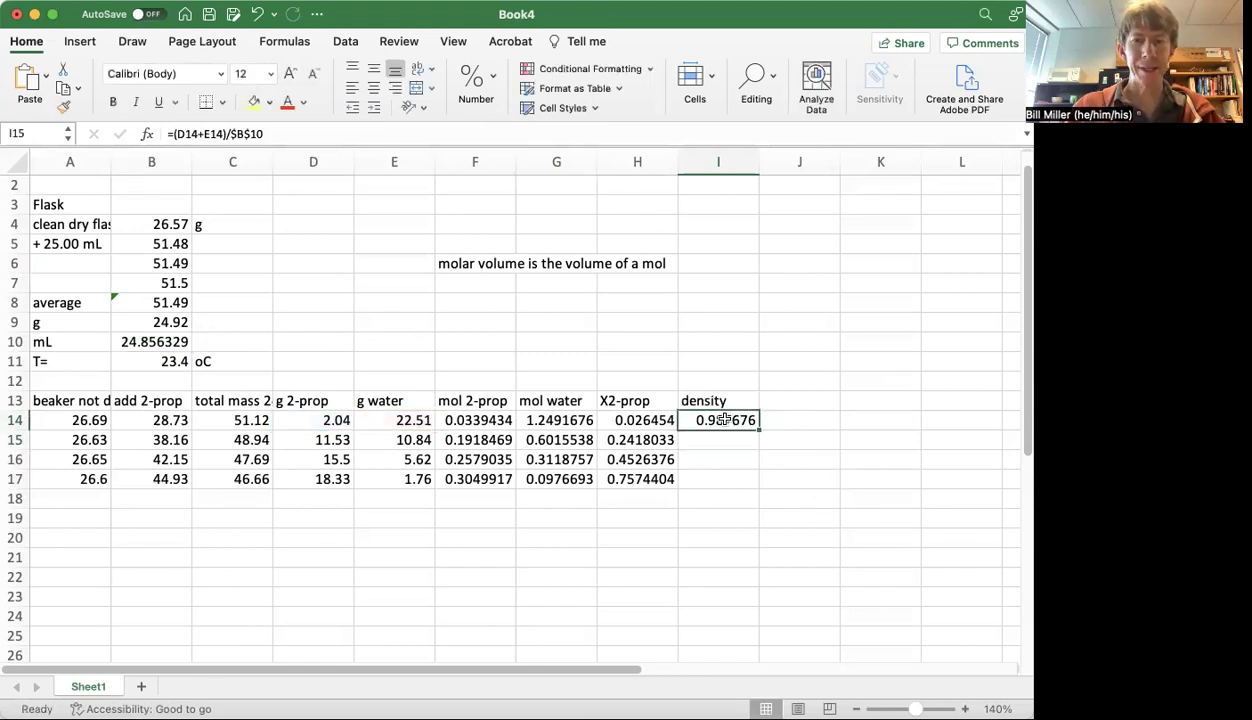
double_click(758, 428)
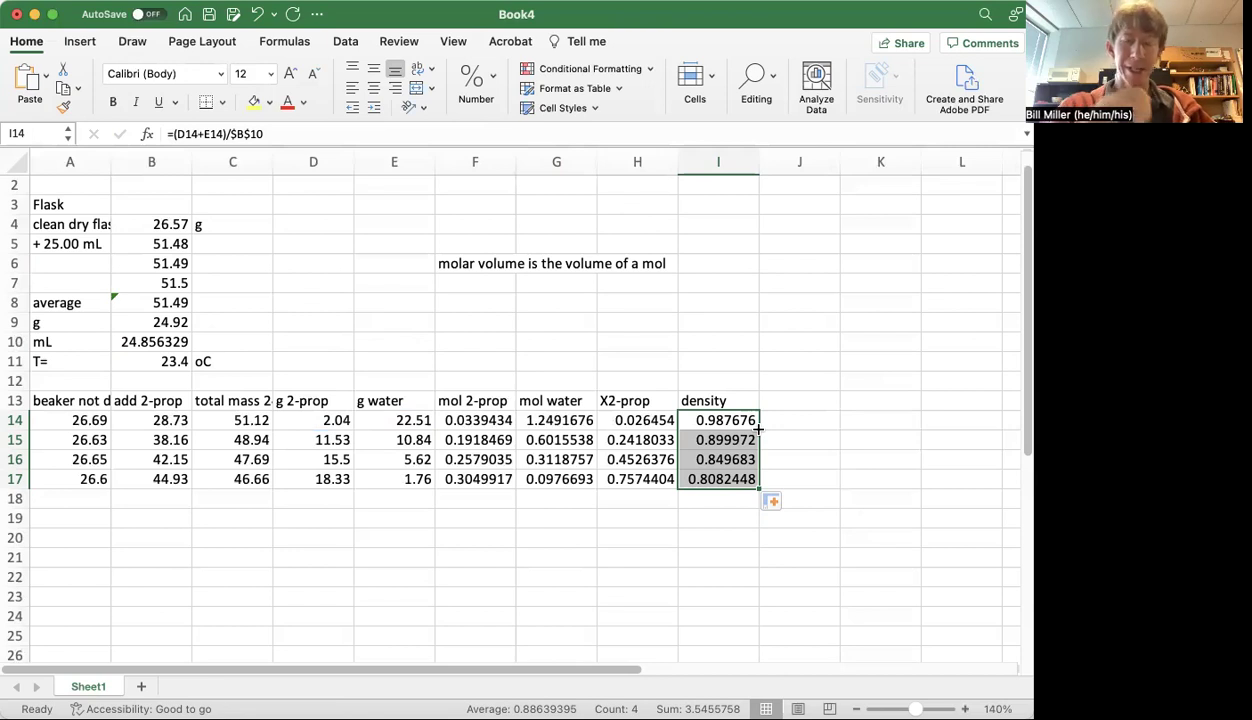
click(792, 398)
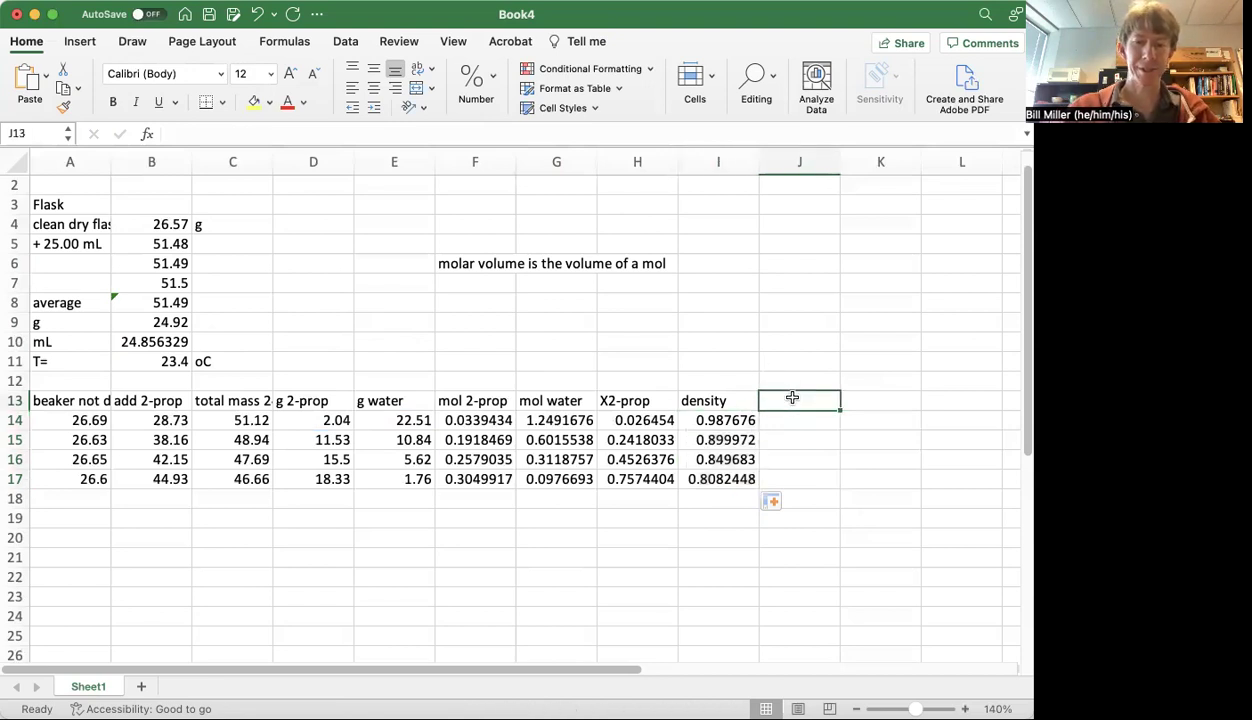
Step: Discard a 'Molar Volume' heading in J13, check H13:I17, and select the empty cell H18
text(Molar Volume)
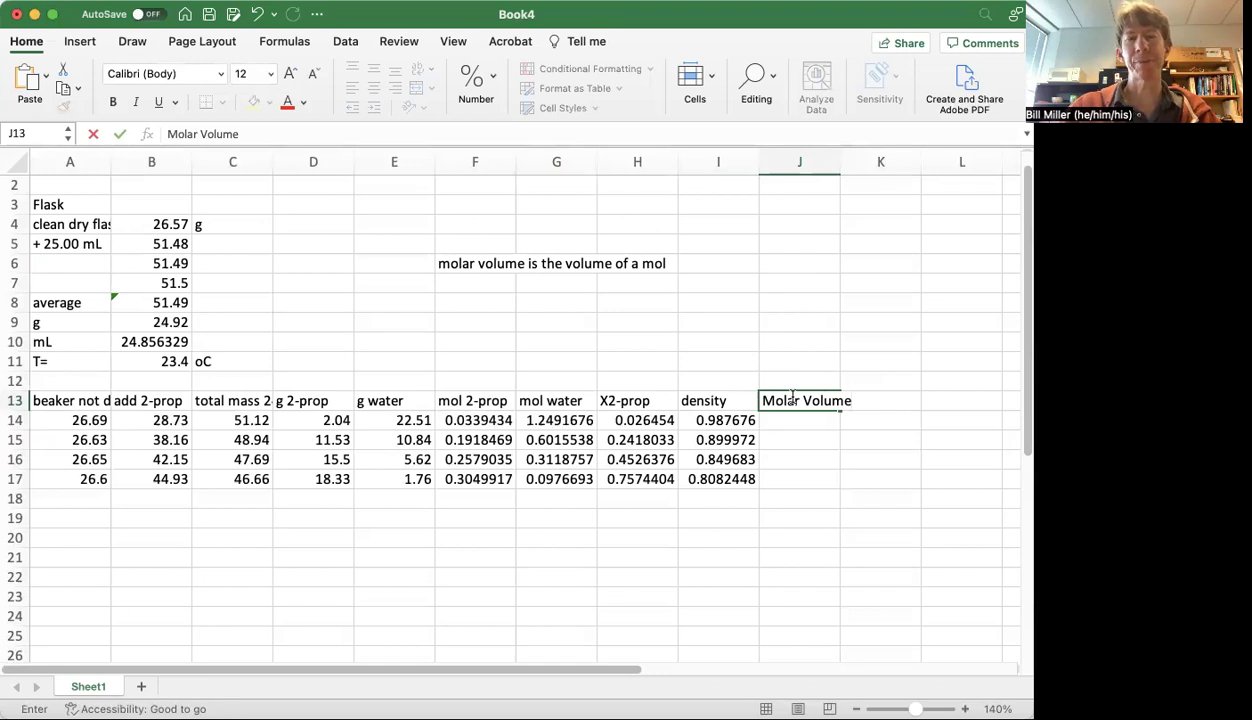
key(BackSpace)
key(BackSpace)
key(BackSpace)
key(BackSpace)
key(BackSpace)
key(BackSpace)
key(BackSpace)
key(BackSpace)
key(BackSpace)
key(BackSpace)
key(BackSpace)
key(BackSpace)
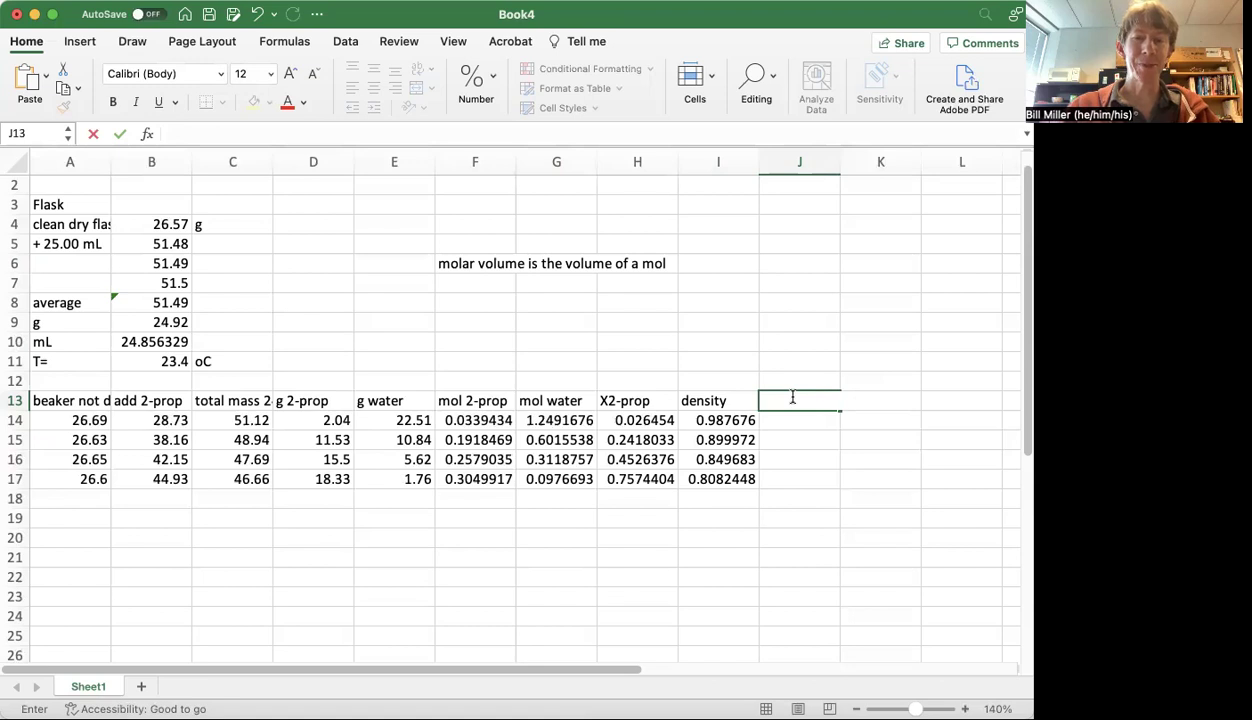
drag(612, 398, 710, 472)
scroll(724, 472, right, 5)
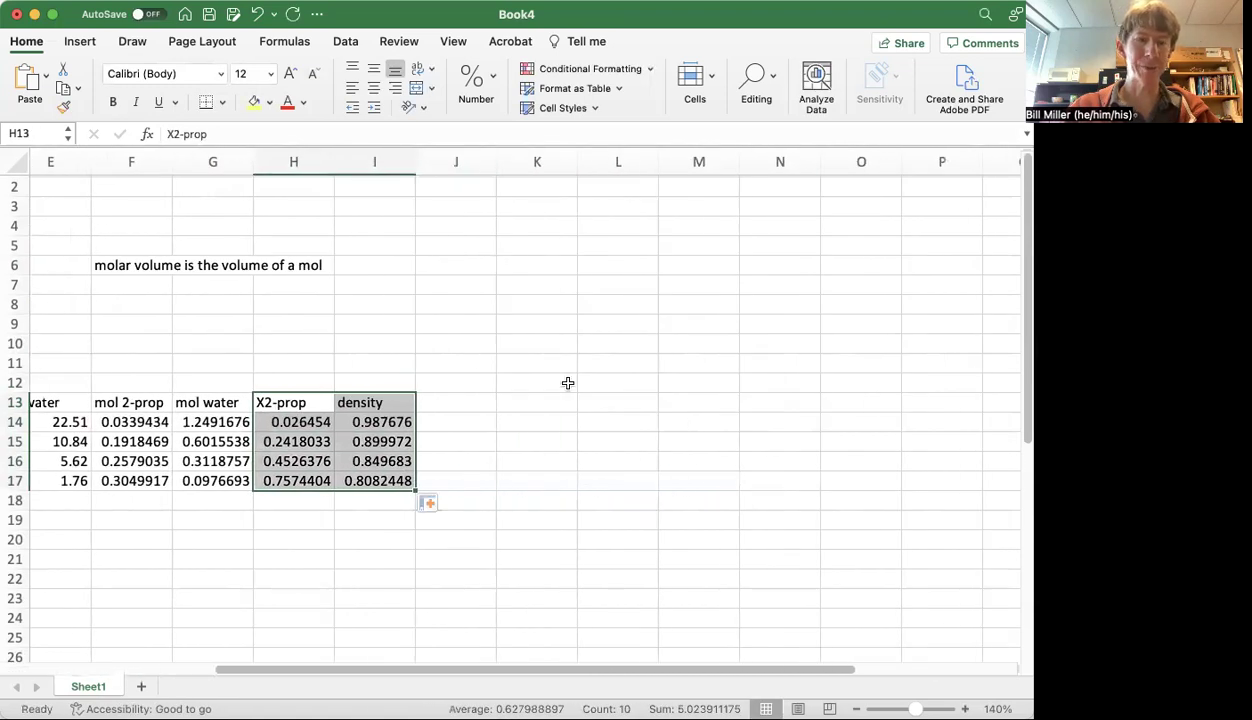
click(308, 499)
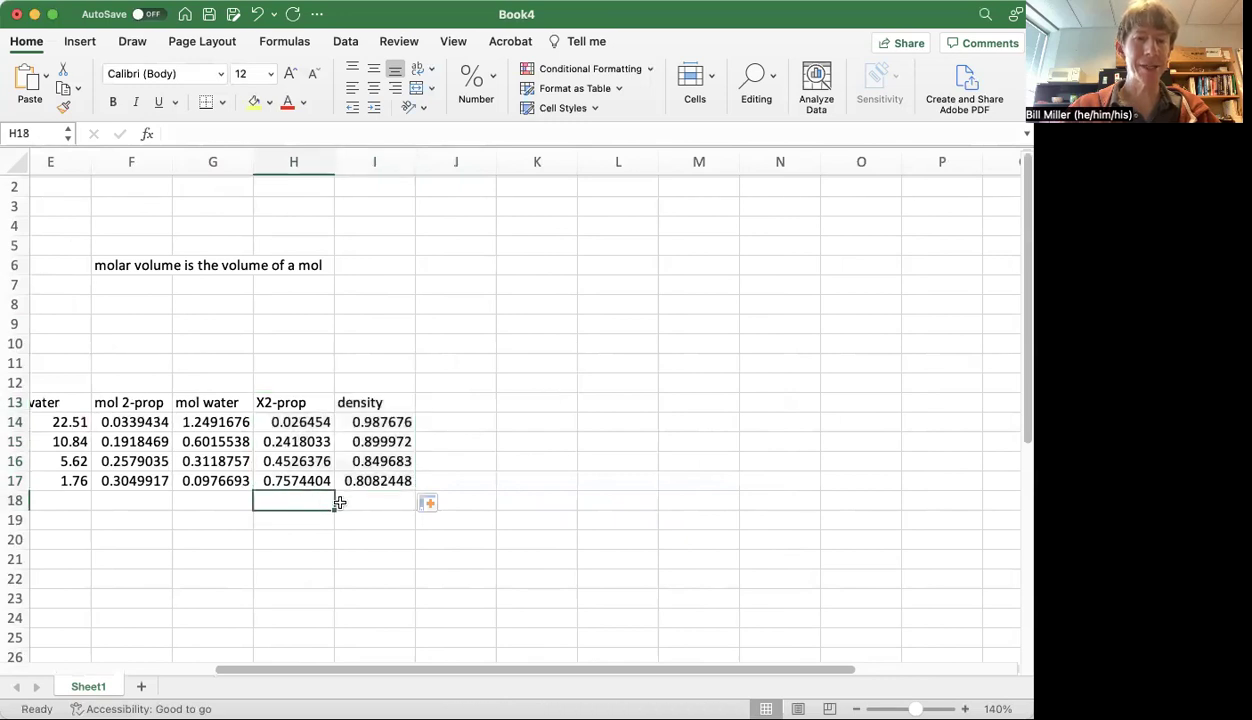
scroll(352, 502, left, 5)
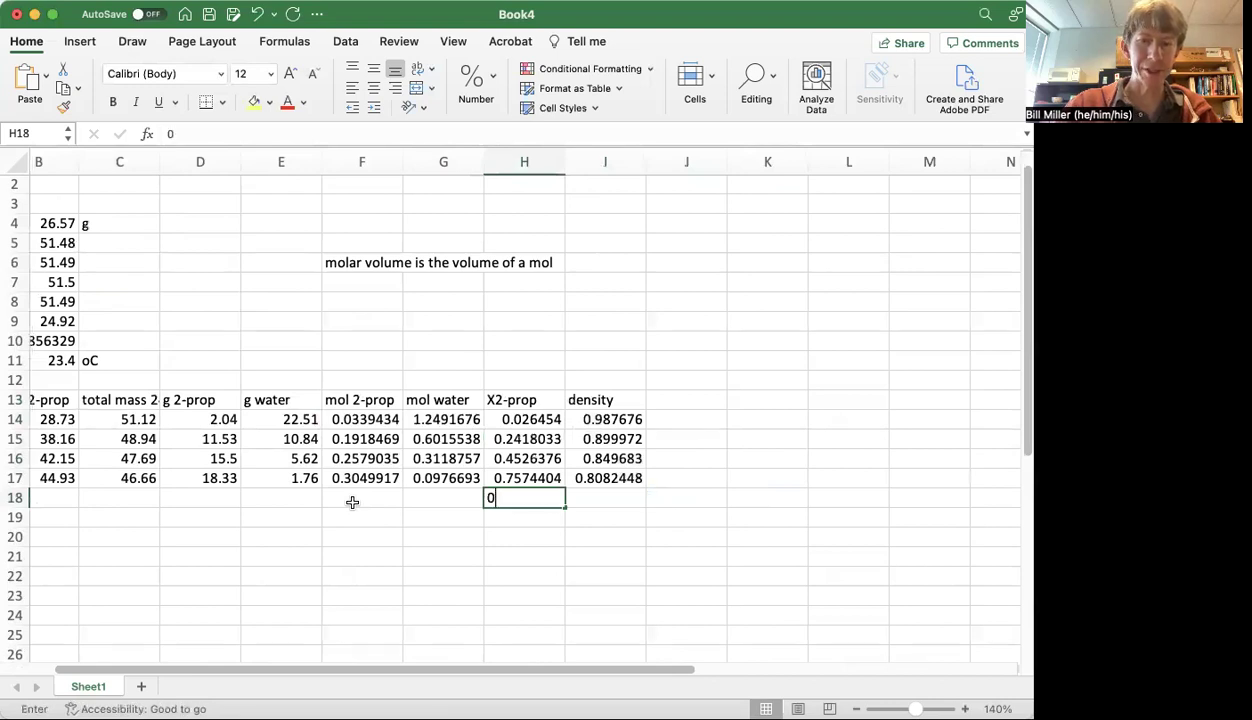
Step: Enter X2-prop 0 in H18 and paste the water density 0.997445 from B10 into I18
text(0)
key(Tab)
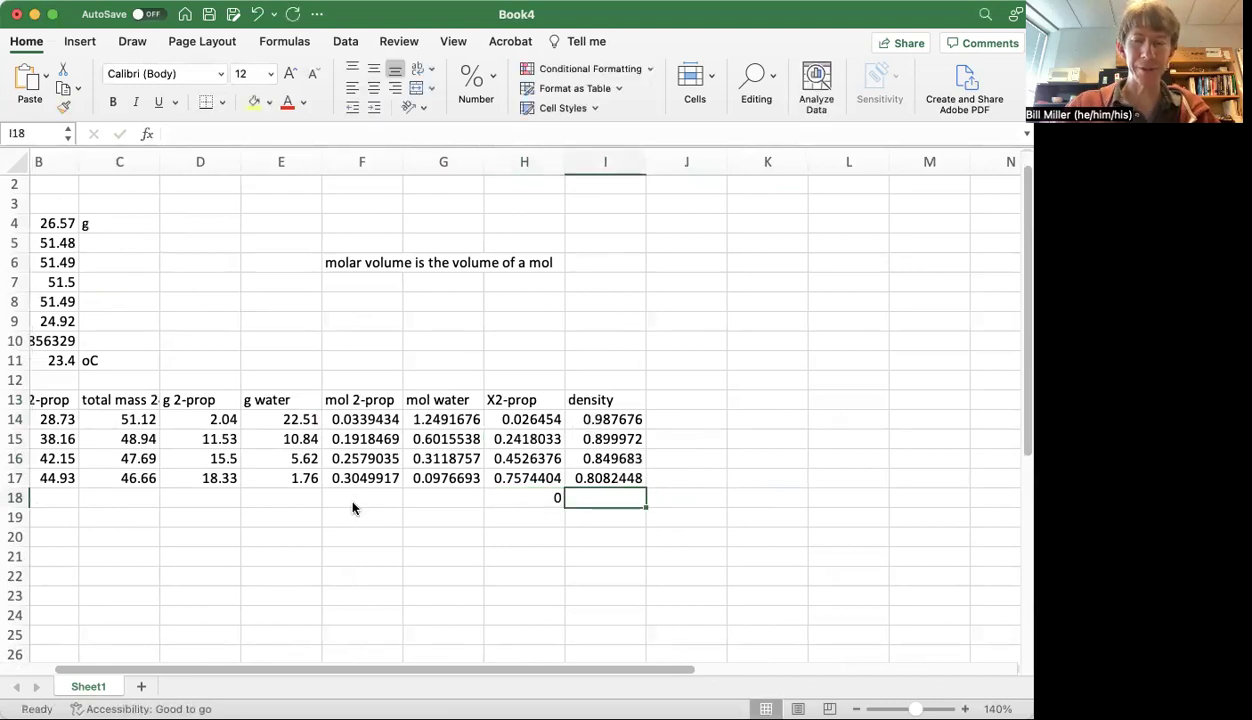
text(=)
scroll(190, 440, left, 2)
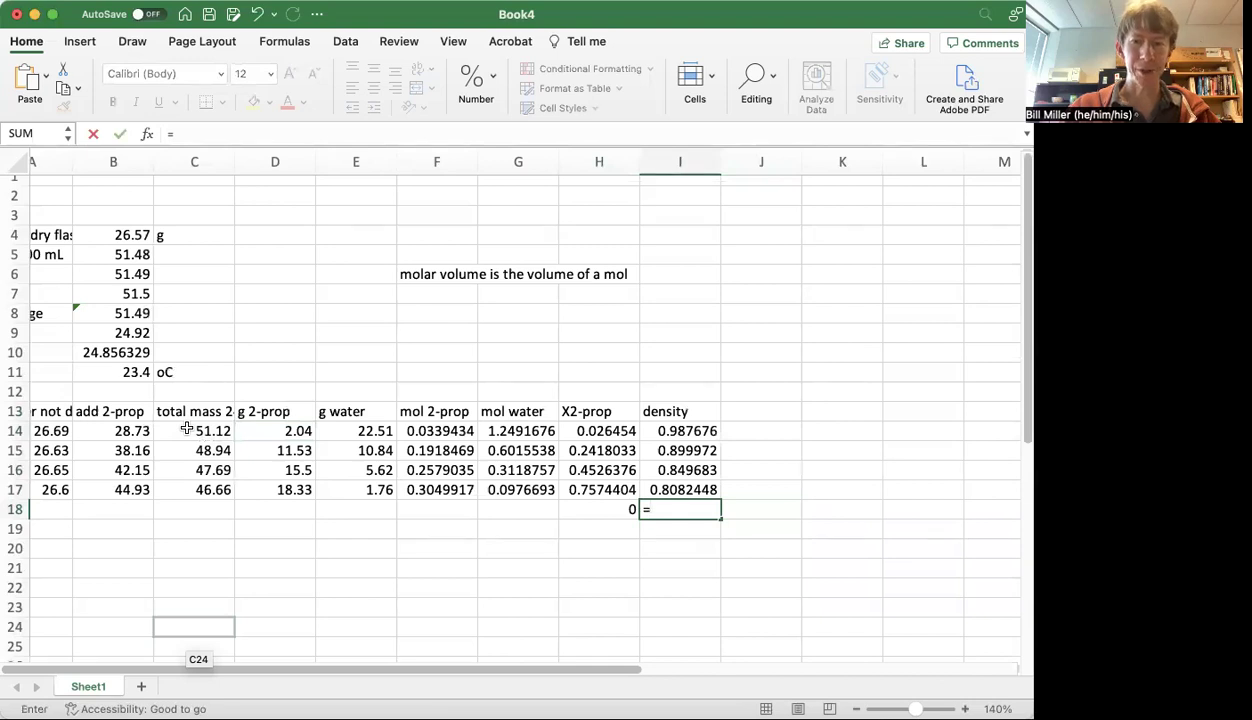
key(Escape)
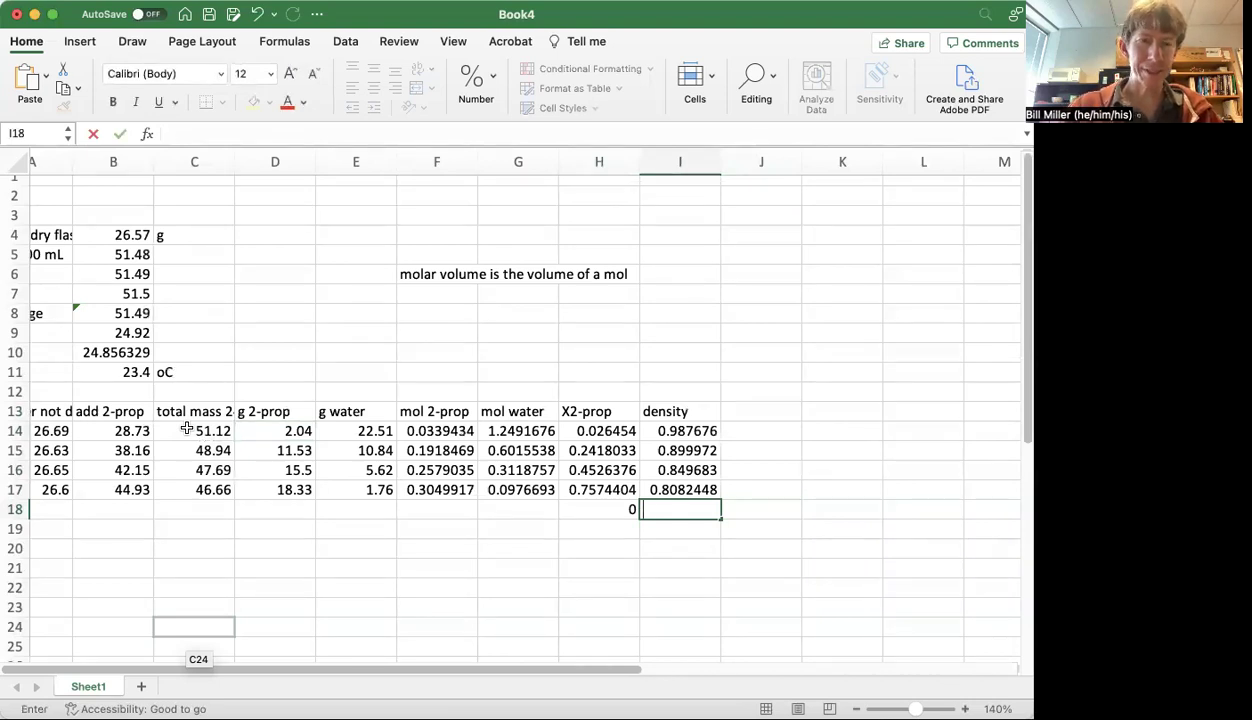
click(116, 352)
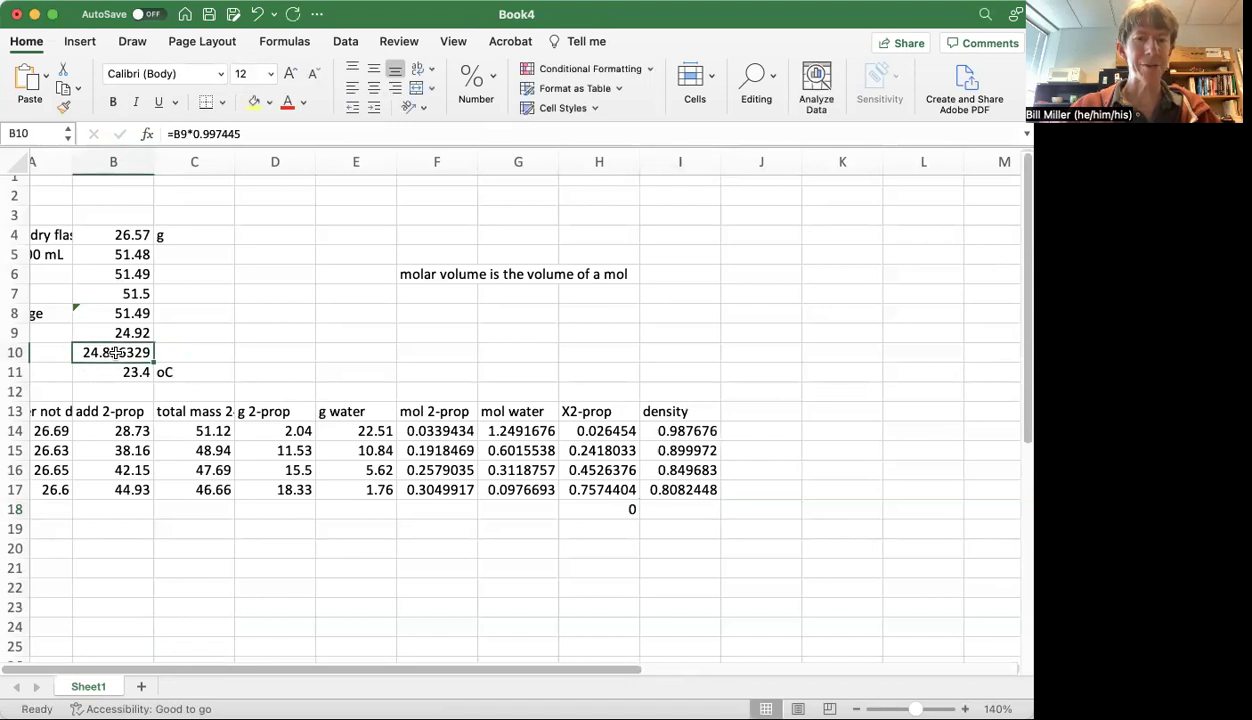
double_click(213, 133)
key(super+c)
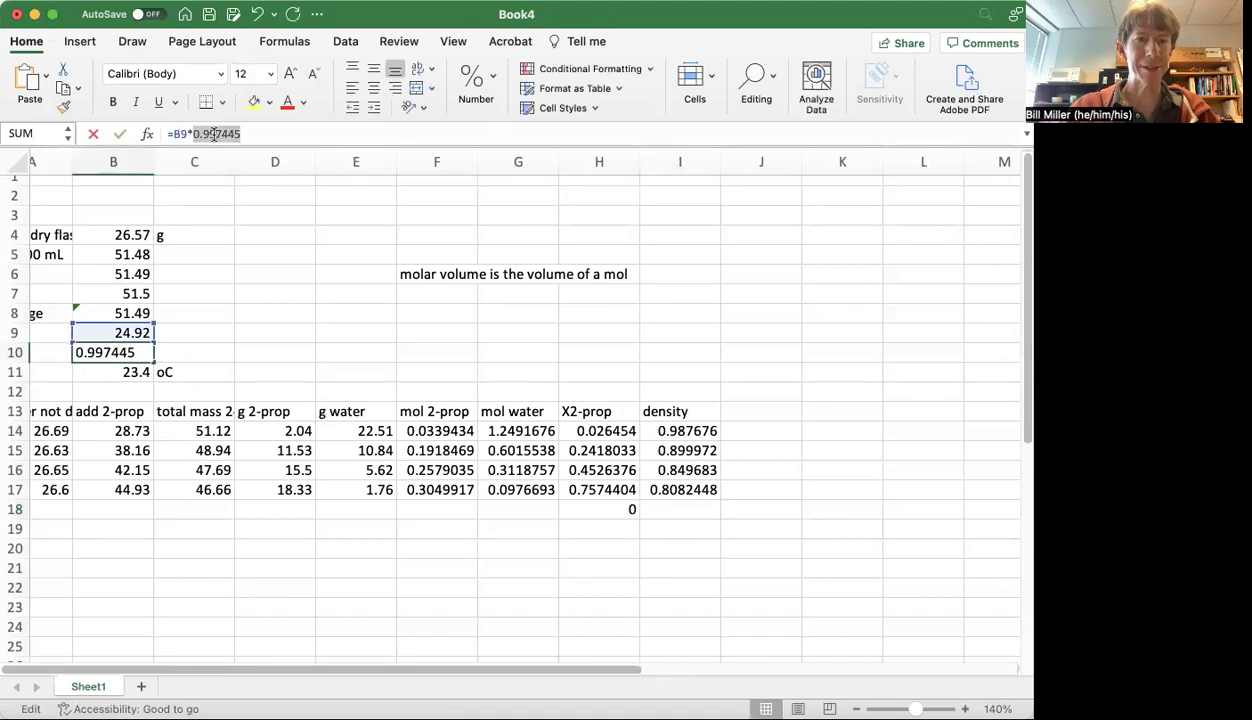
key(Return)
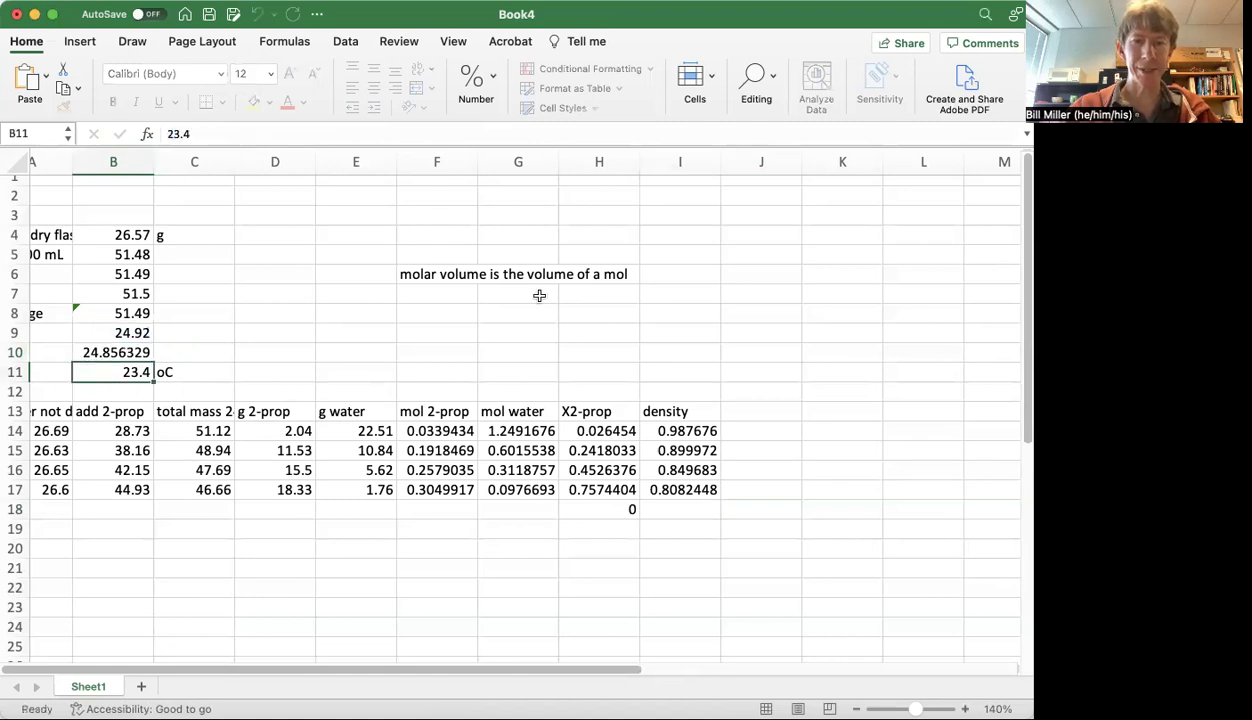
click(673, 510)
key(super+v)
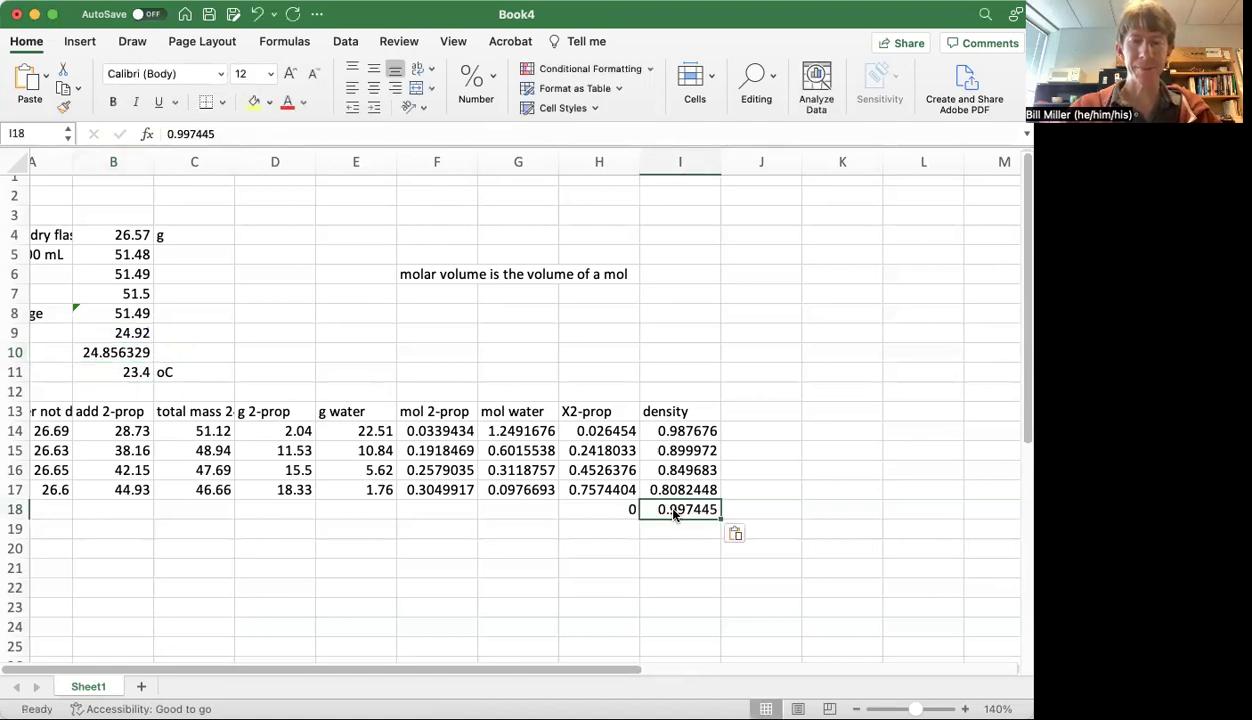
key(Return)
Step: Enter X2-prop 1 with density 0.7808 in row 19
key(Left)
text(1)
key(Tab)
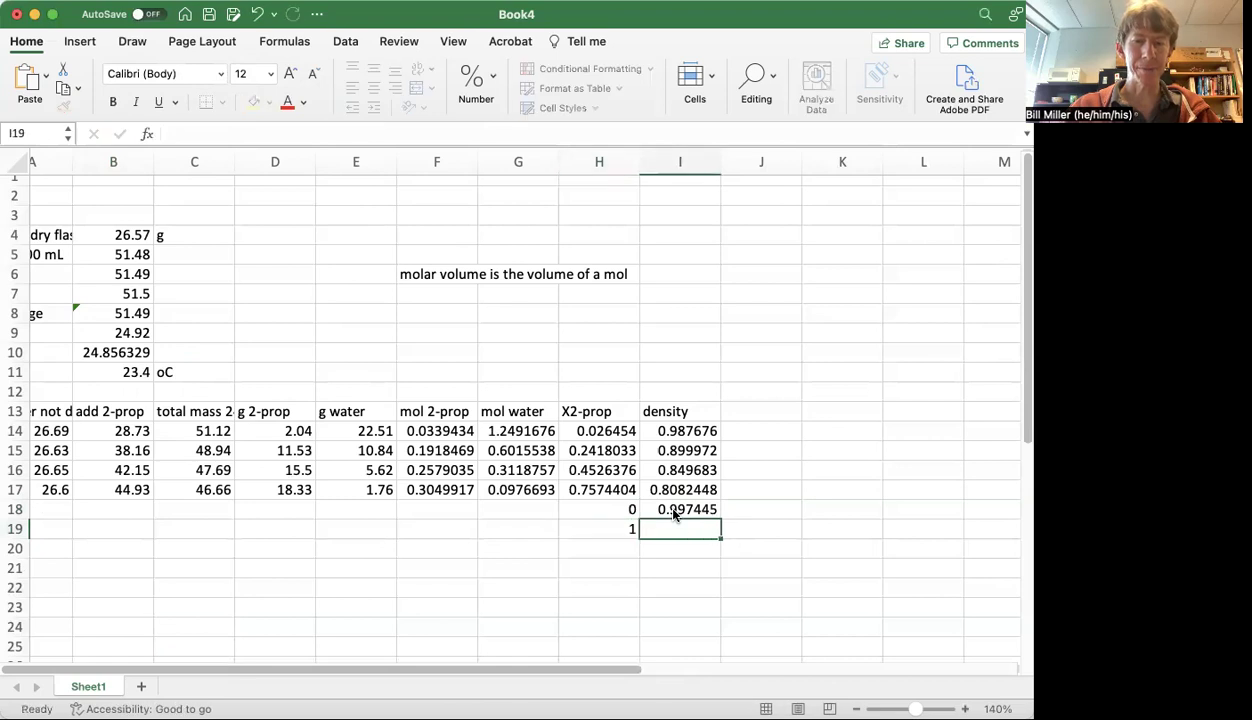
text(.787)
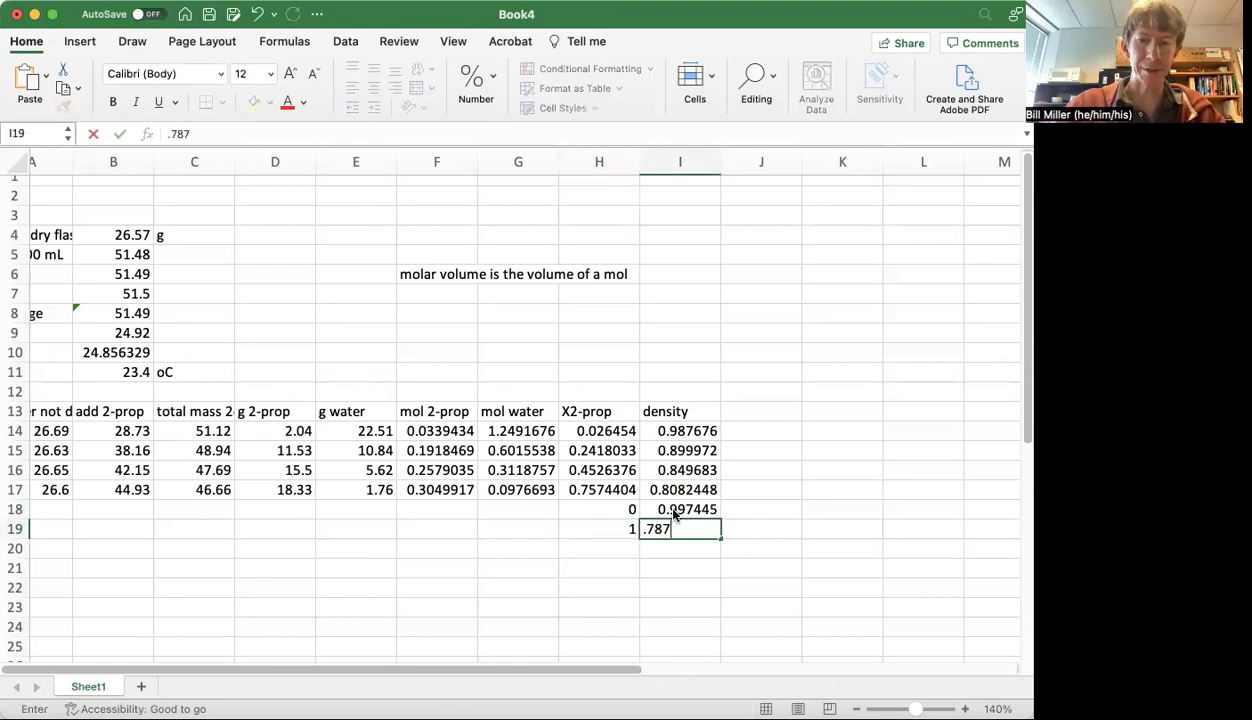
key(BackSpace)
key(BackSpace)
key(BackSpace)
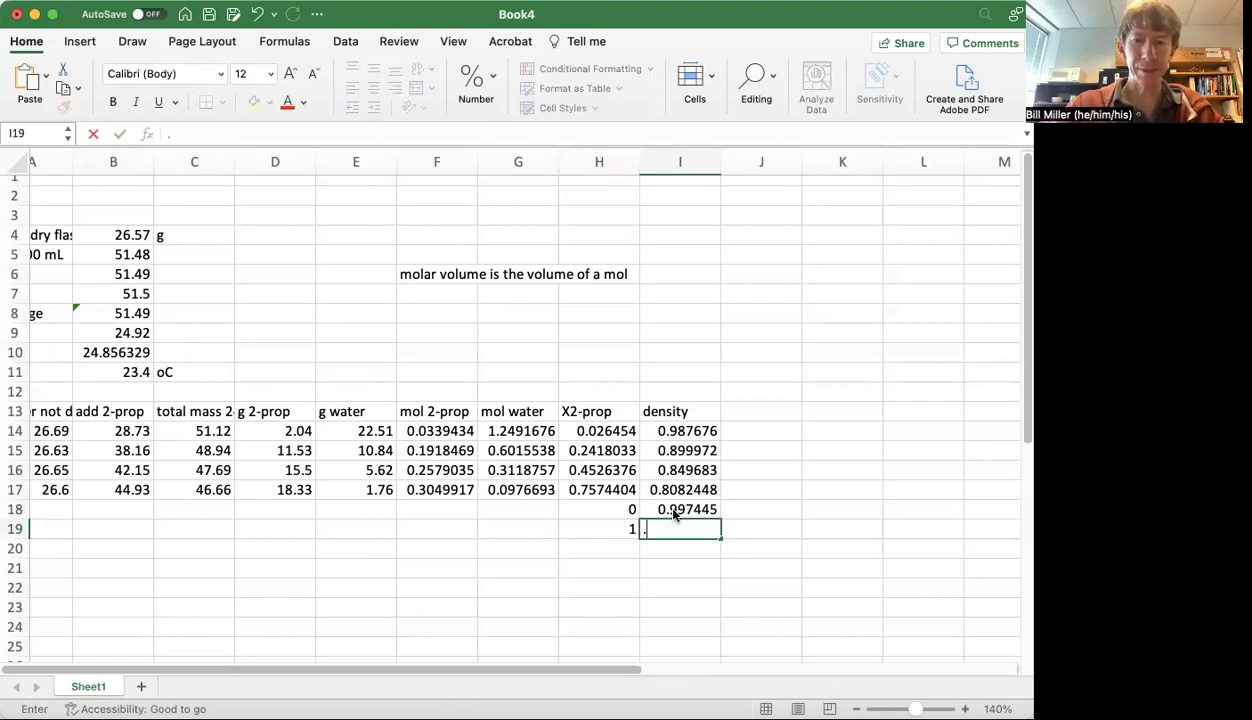
text(7808)
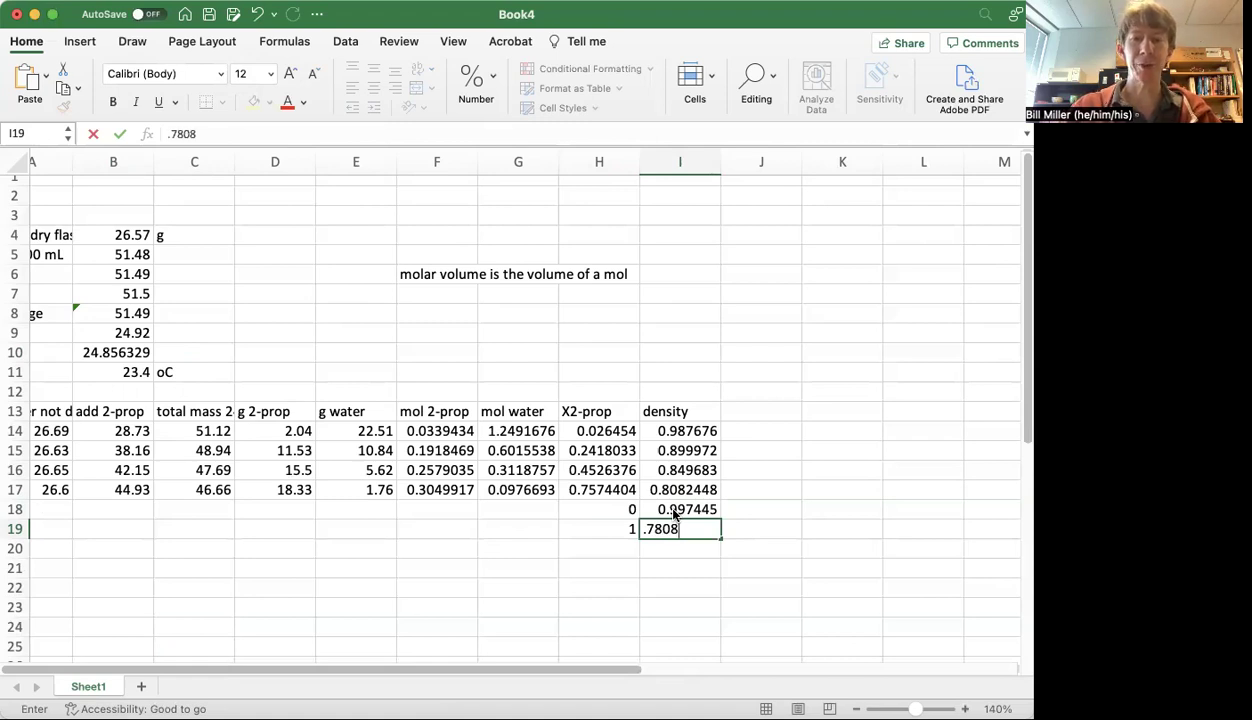
key(Tab)
Step: Insert a scatter chart of density versus X2-prop and place it beside the table
drag(598, 431, 662, 526)
scroll(729, 506, right, 4)
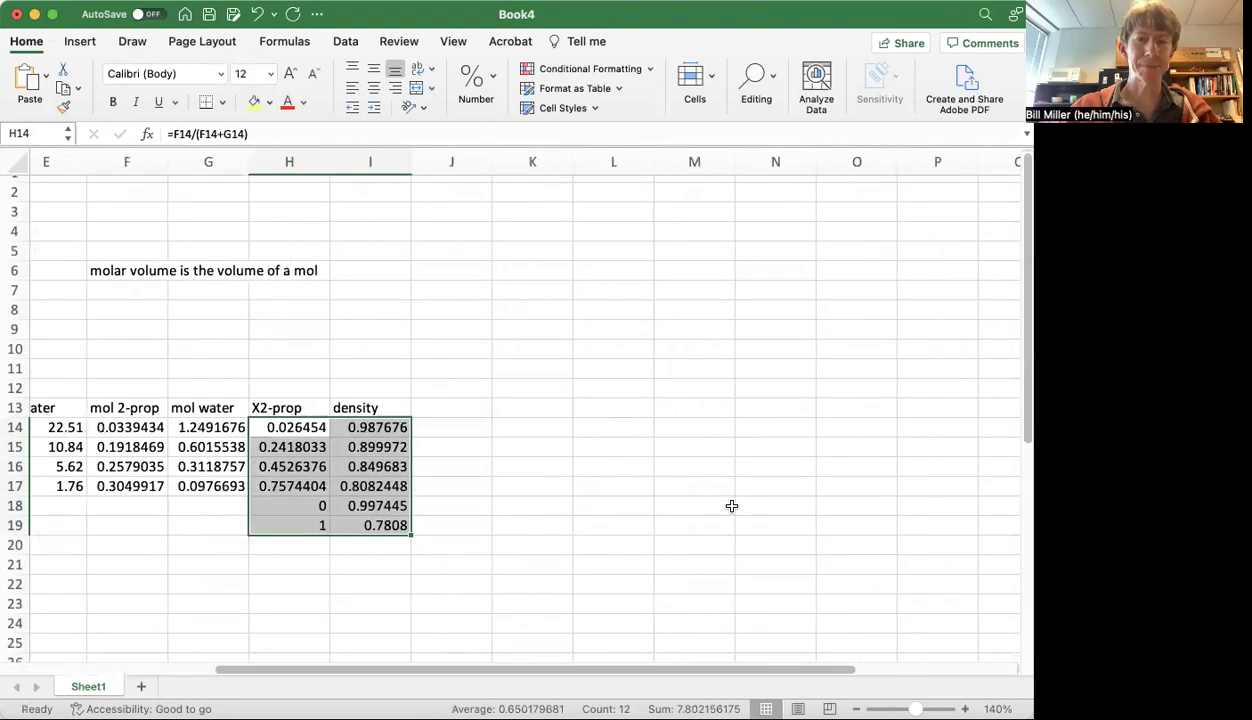
click(79, 40)
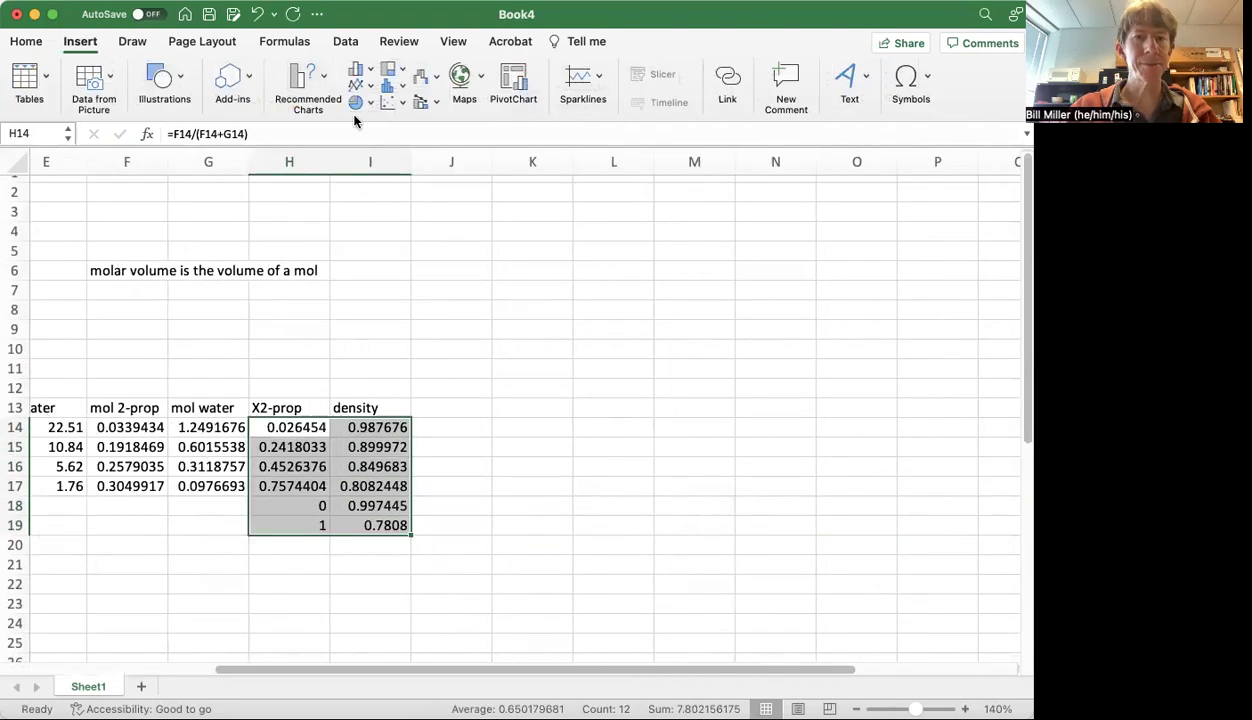
click(388, 101)
click(407, 194)
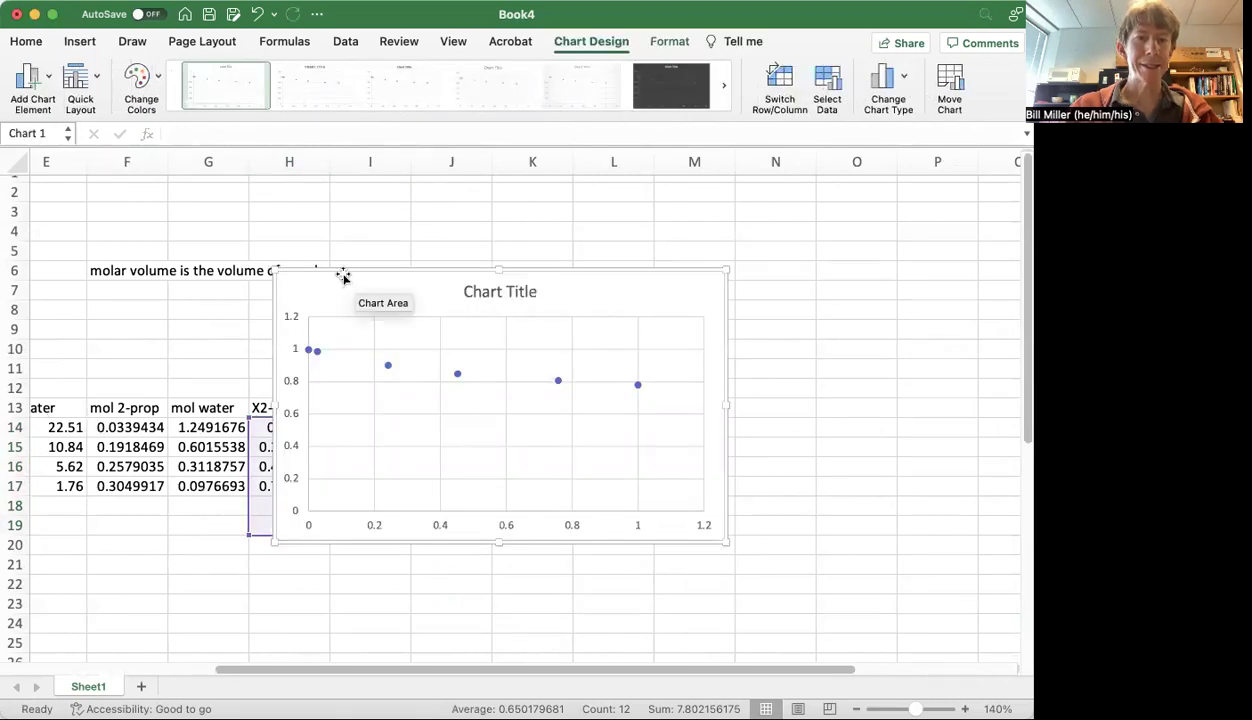
drag(343, 277, 509, 283)
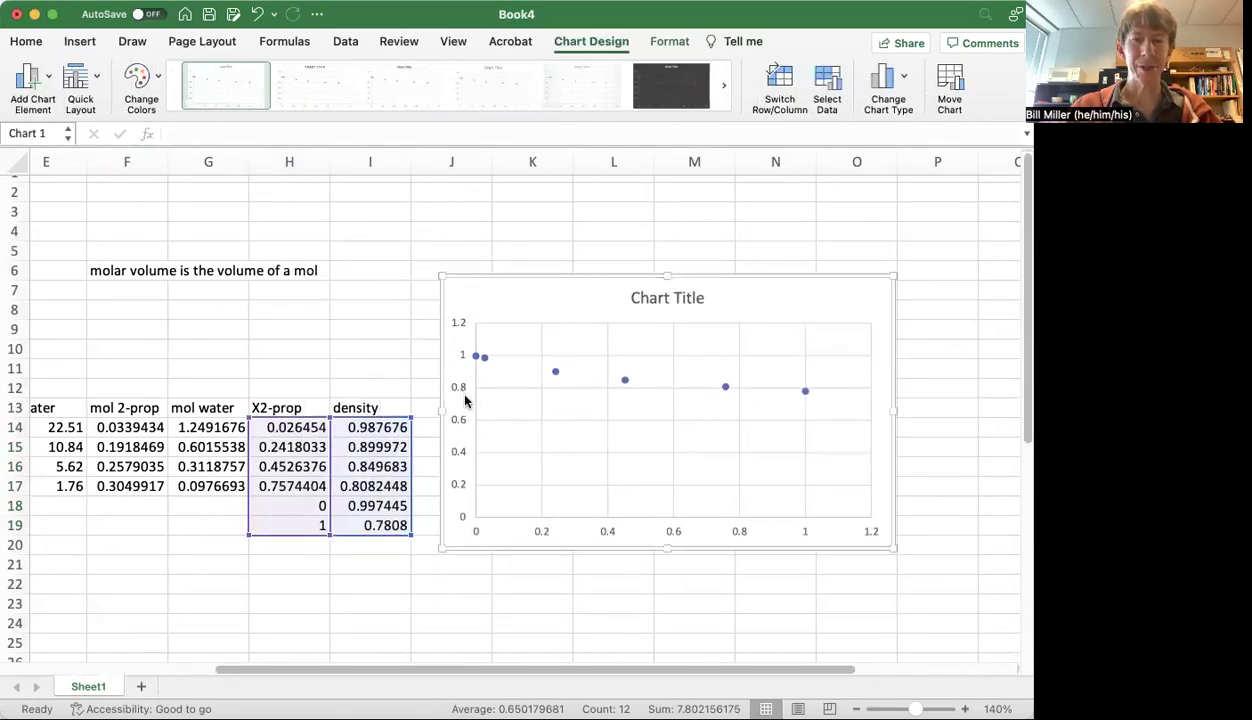
Step: Set the vertical axis bounds to 0.75 minimum and 1.0 maximum
double_click(457, 390)
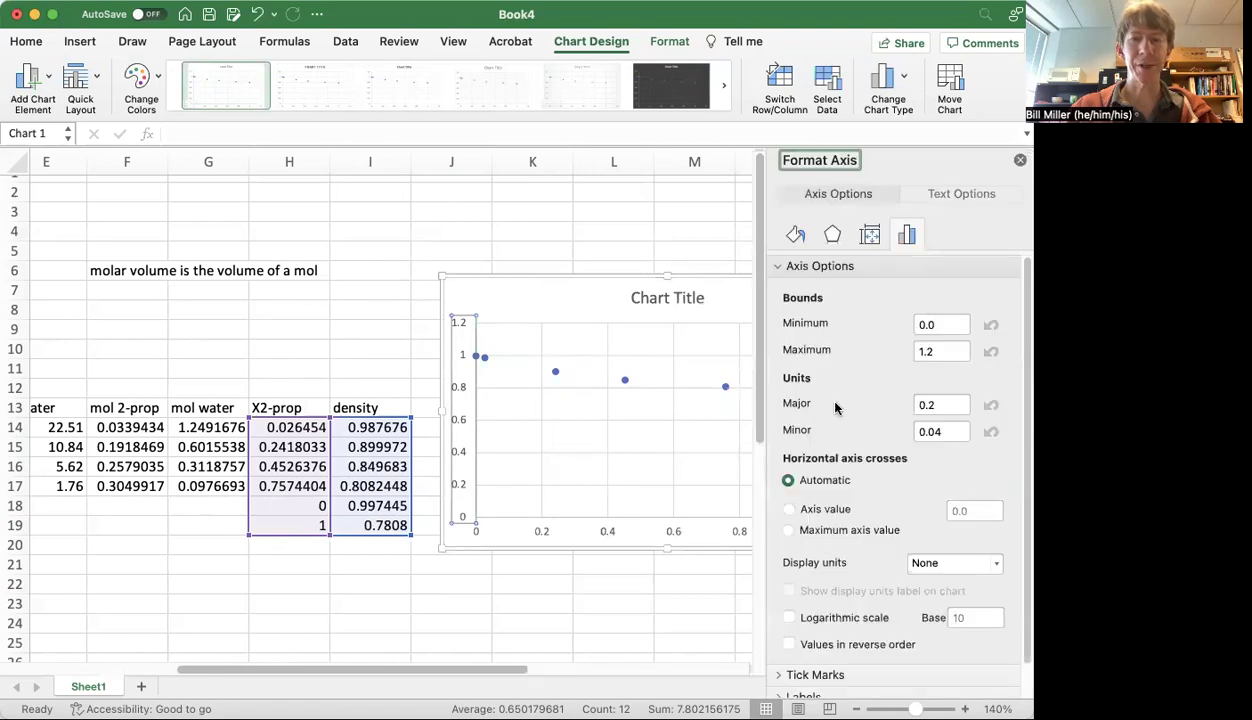
double_click(930, 351)
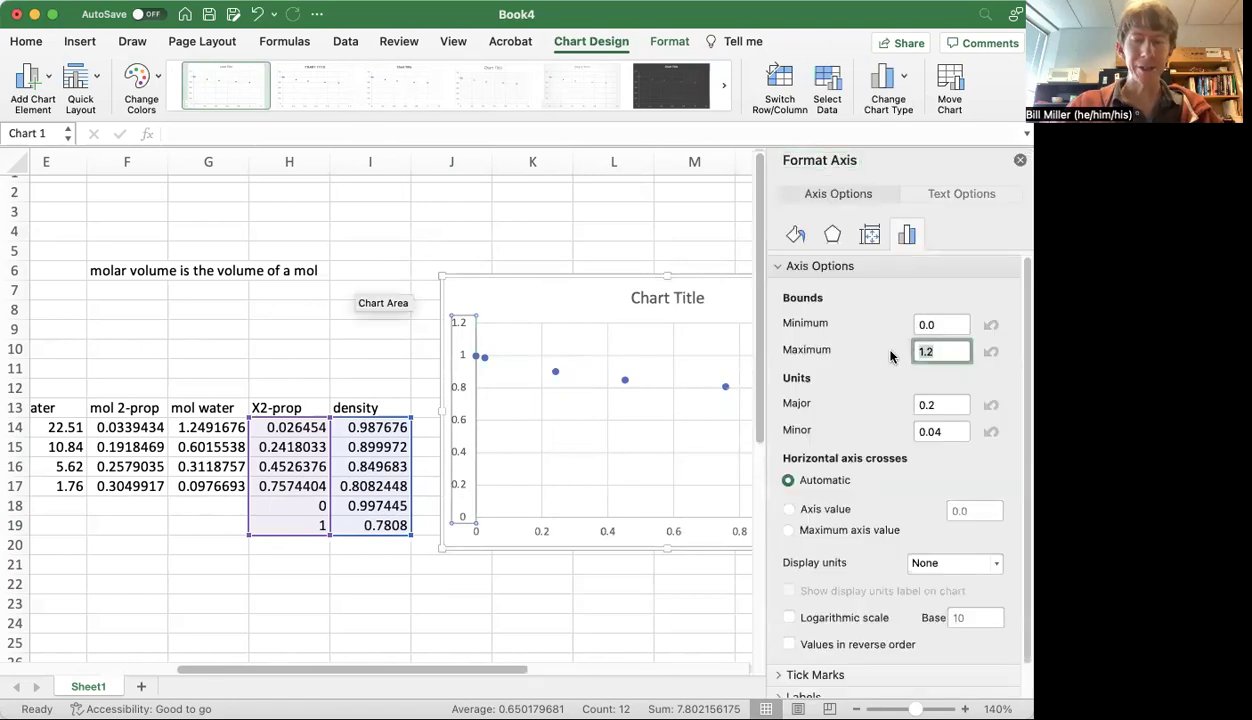
text(0)
key(Tab)
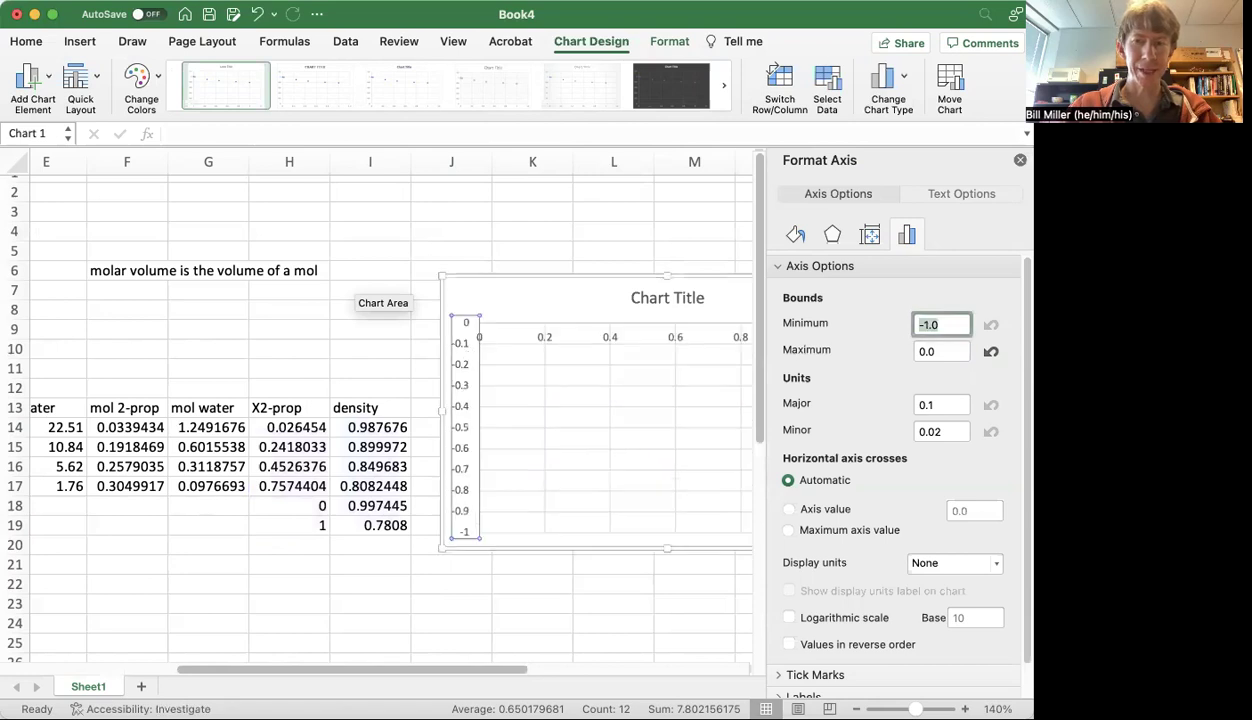
text(.75)
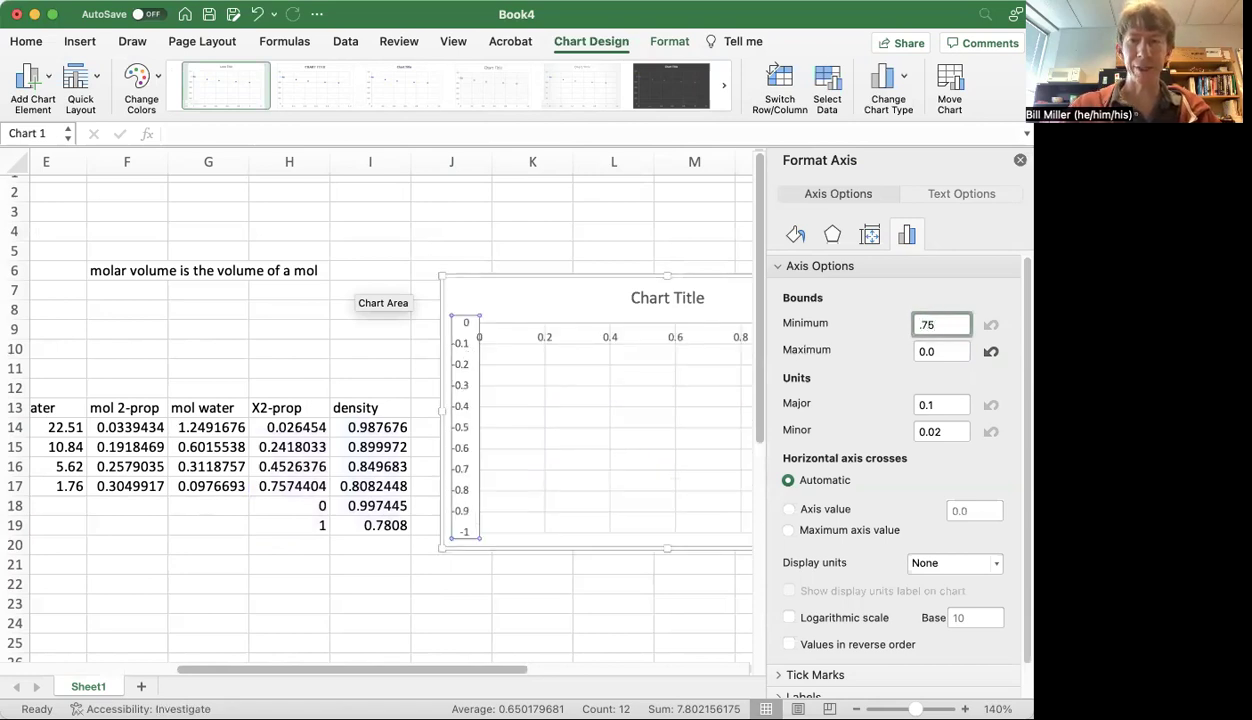
key(Tab)
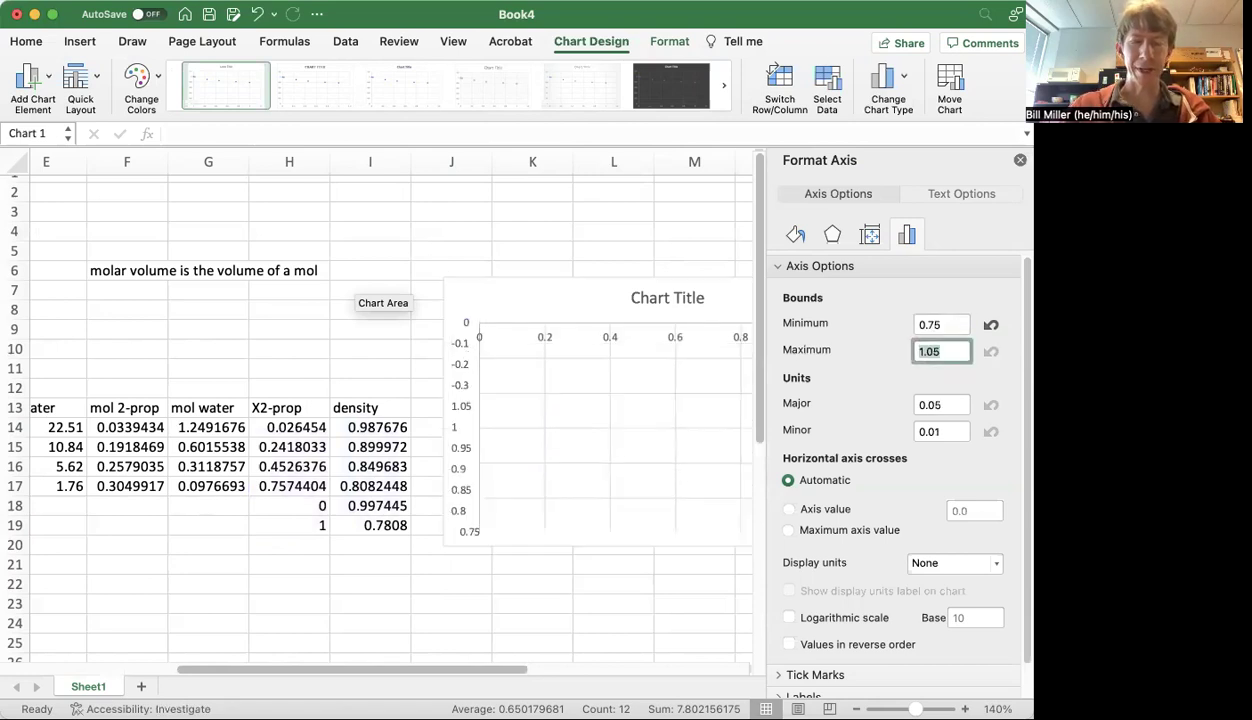
text(1)
key(Tab)
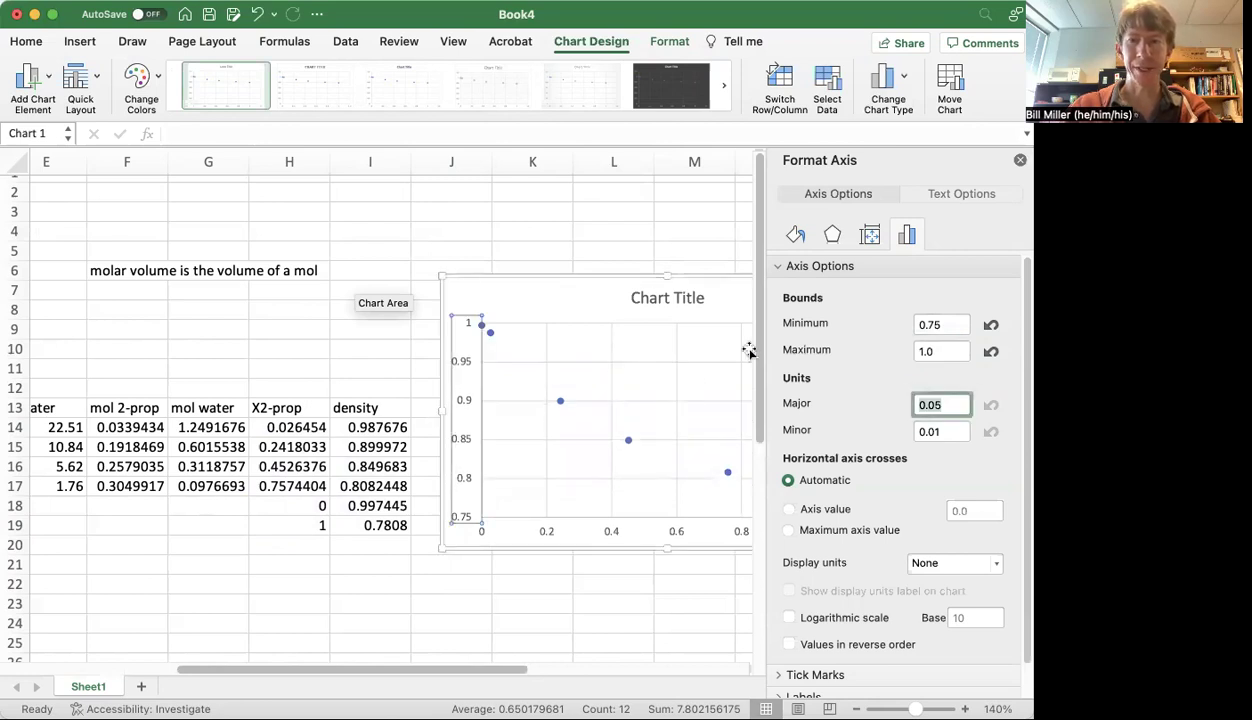
click(566, 279)
Step: Set the horizontal axis maximum to 1.0 and move the chart right off the data
drag(566, 279, 378, 249)
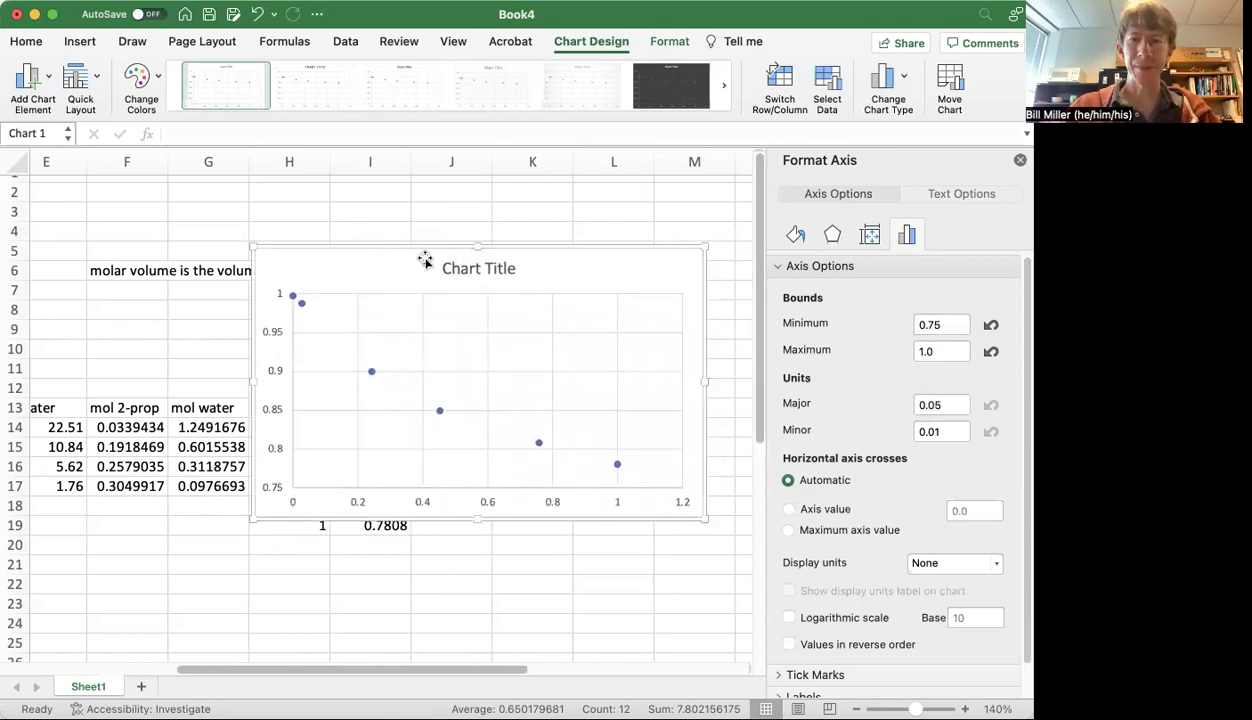
click(552, 502)
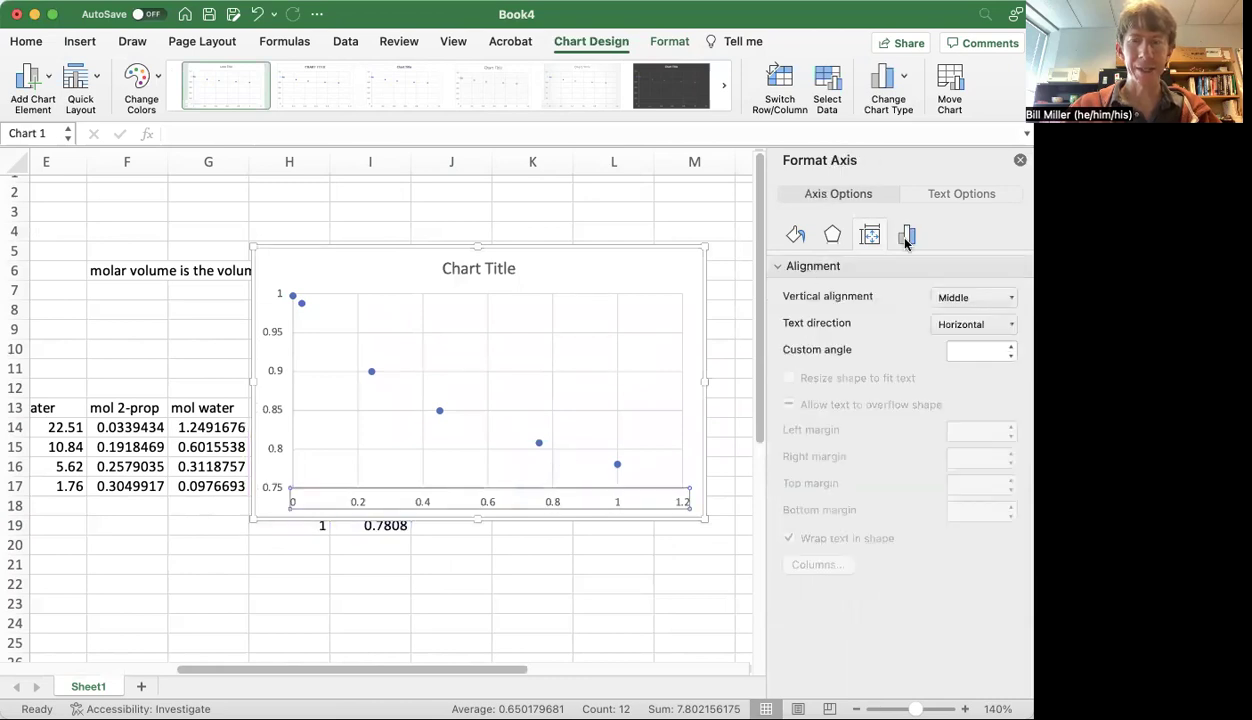
click(907, 234)
click(840, 266)
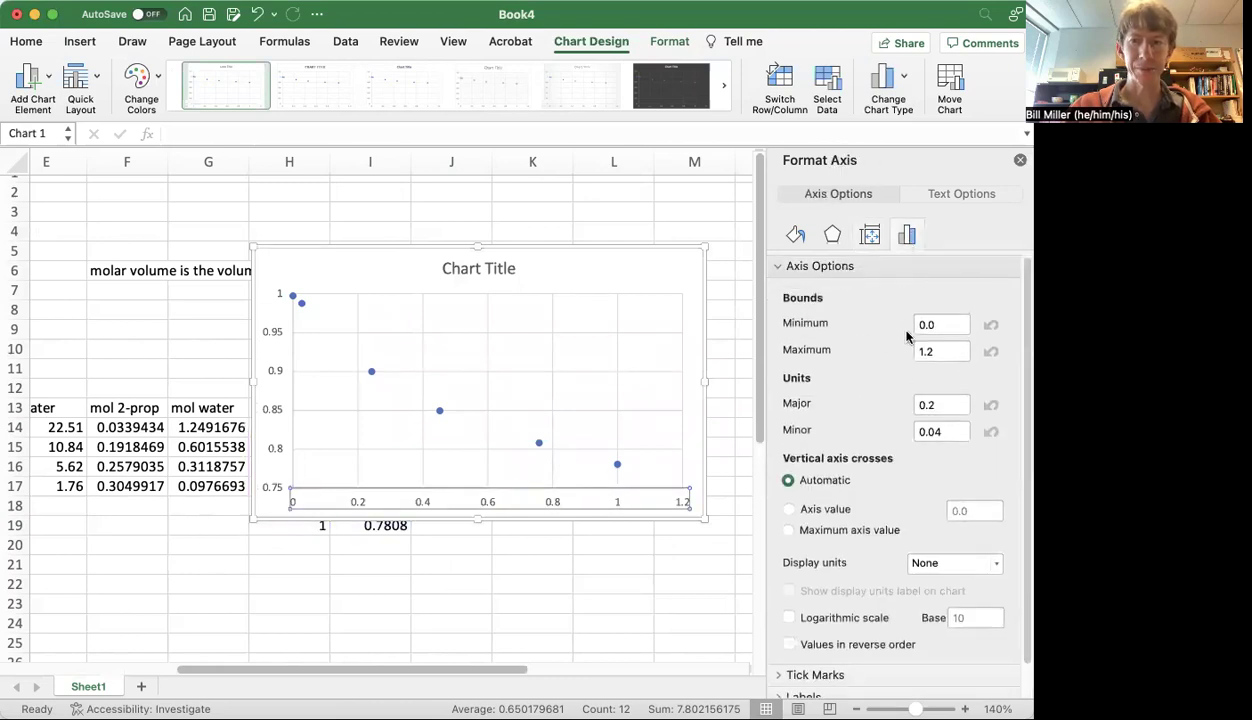
drag(950, 352, 860, 353)
text(1)
key(Tab)
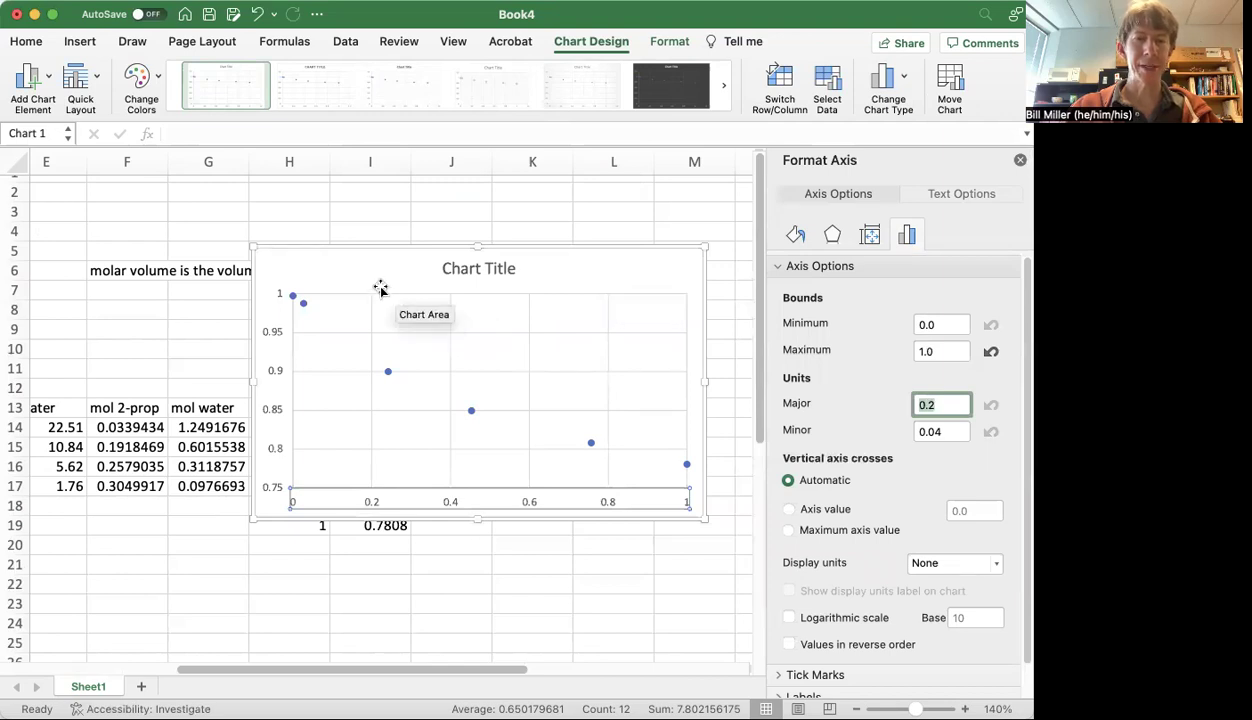
mouse_move(325, 246)
mouse_down()
mouse_move(385, 258)
mouse_move(283, 246)
mouse_move(326, 242)
mouse_up()
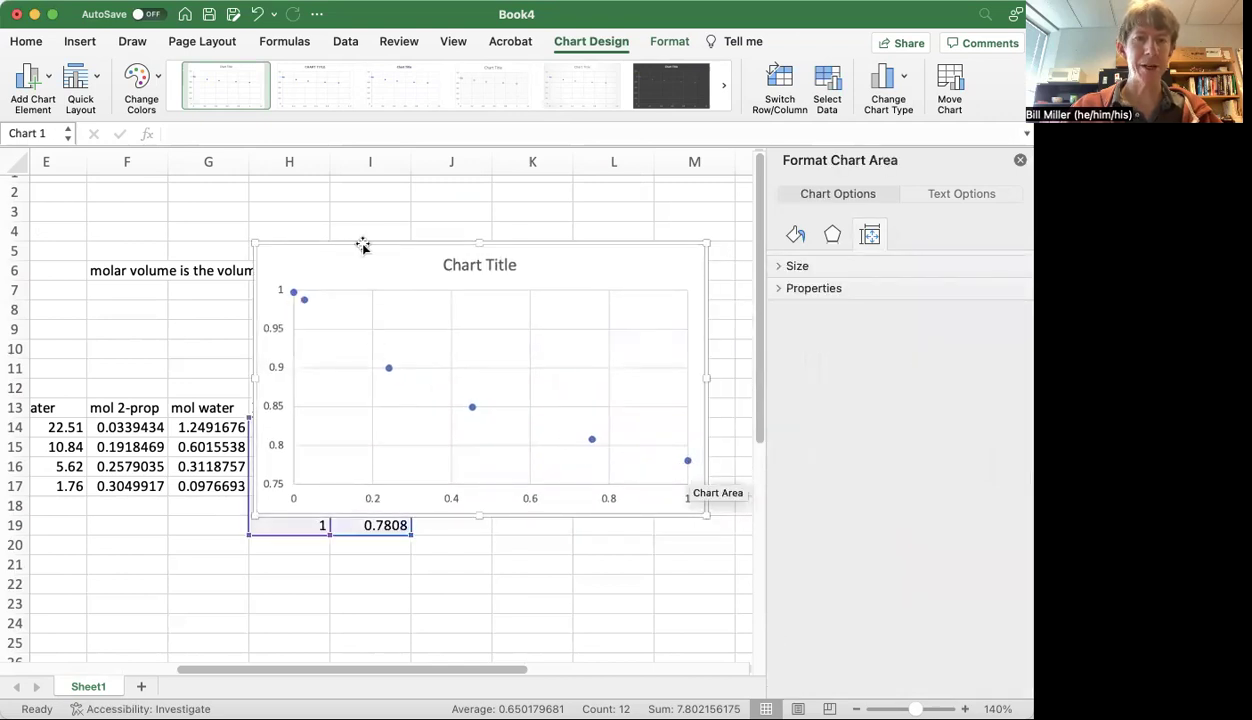
drag(363, 246, 560, 242)
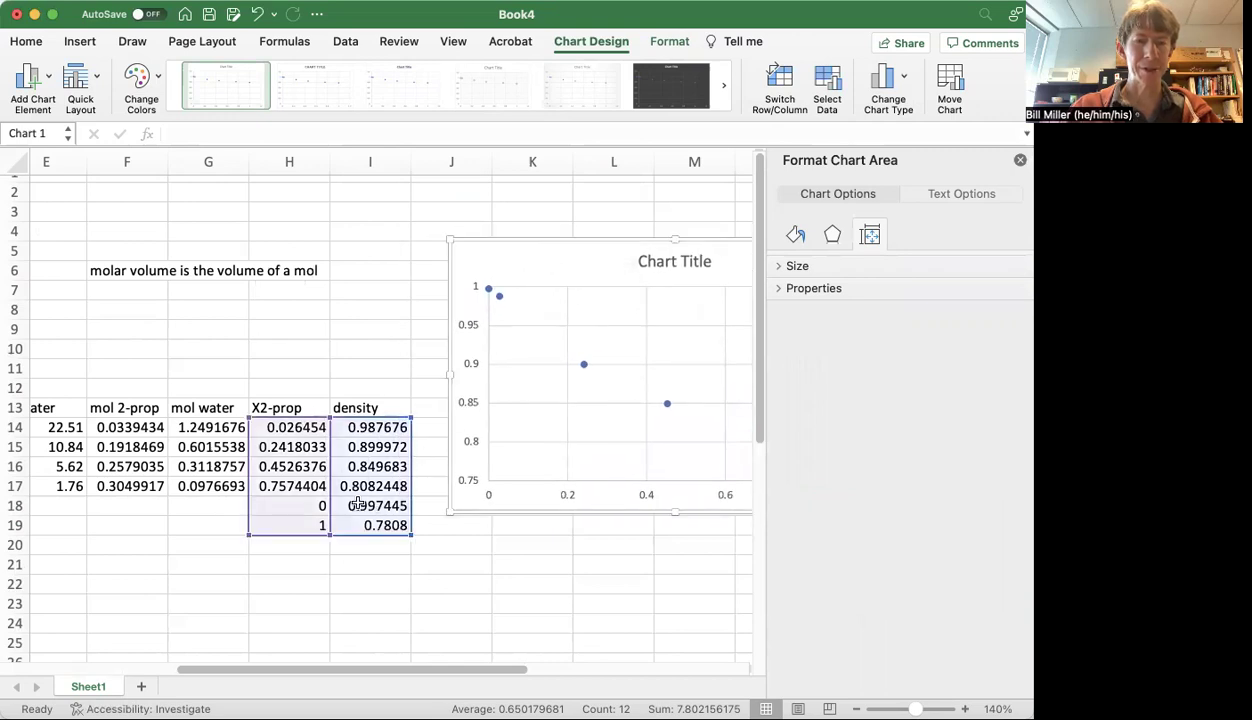
Step: Copy the endpoint densities from I18:I19 into J18:J19
drag(358, 503, 358, 525)
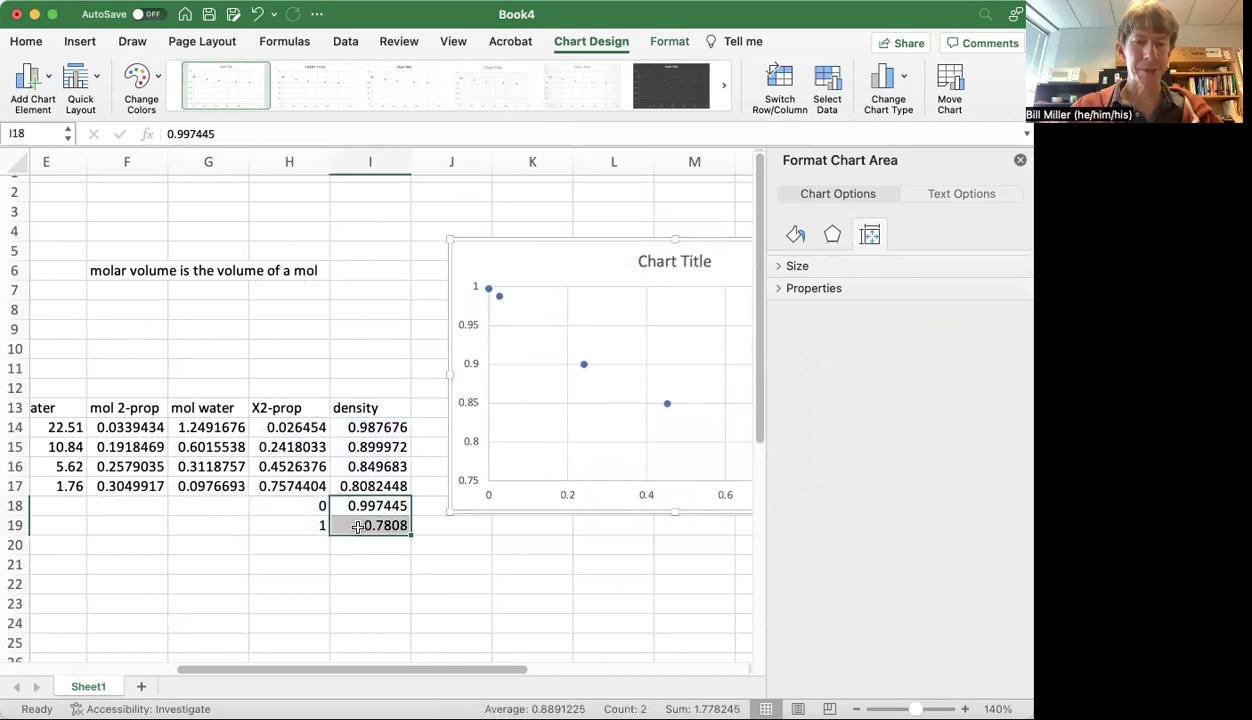
key(super+c)
click(432, 508)
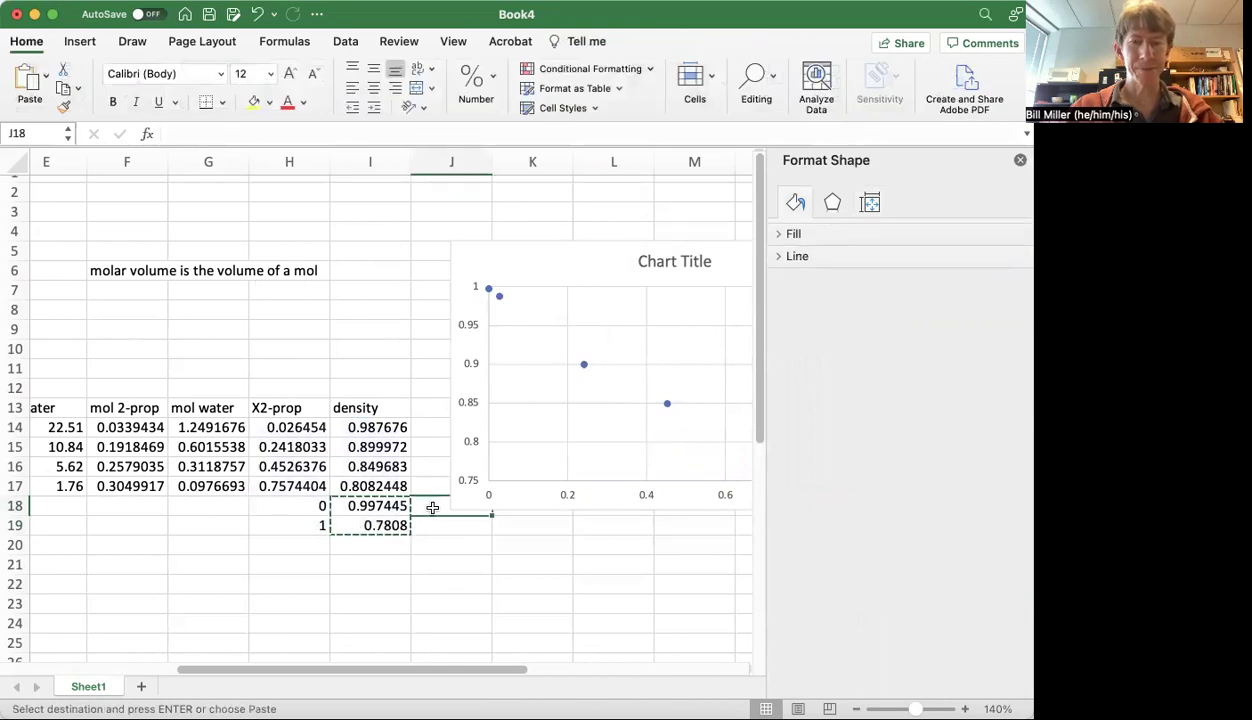
key(super+v)
Step: Delete the old chart and insert a new scatter chart of H14:J19
click(517, 264)
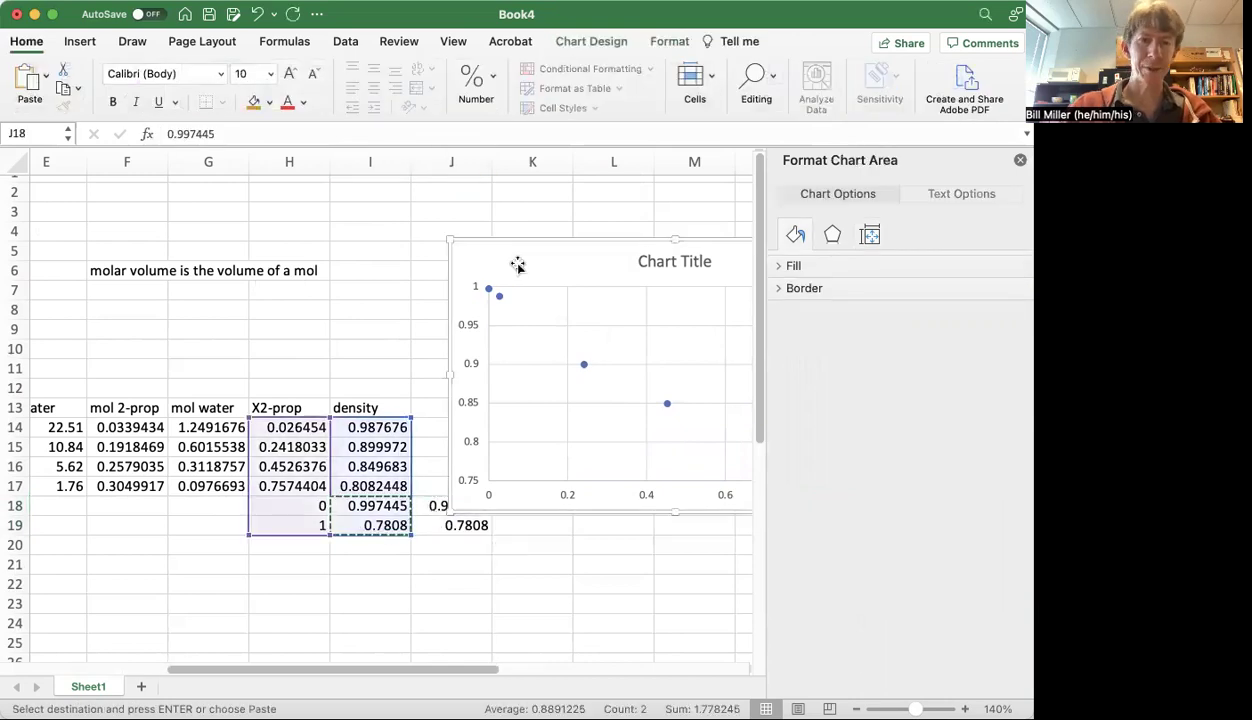
key(BackSpace)
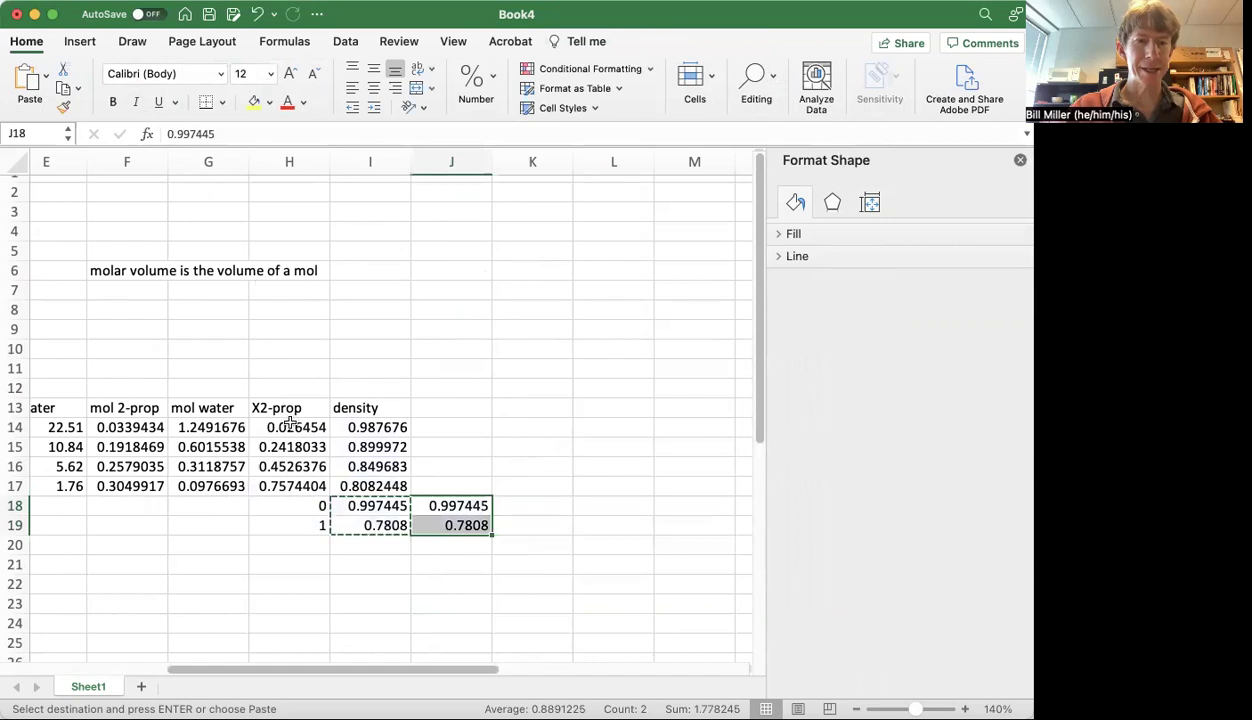
drag(289, 421, 451, 525)
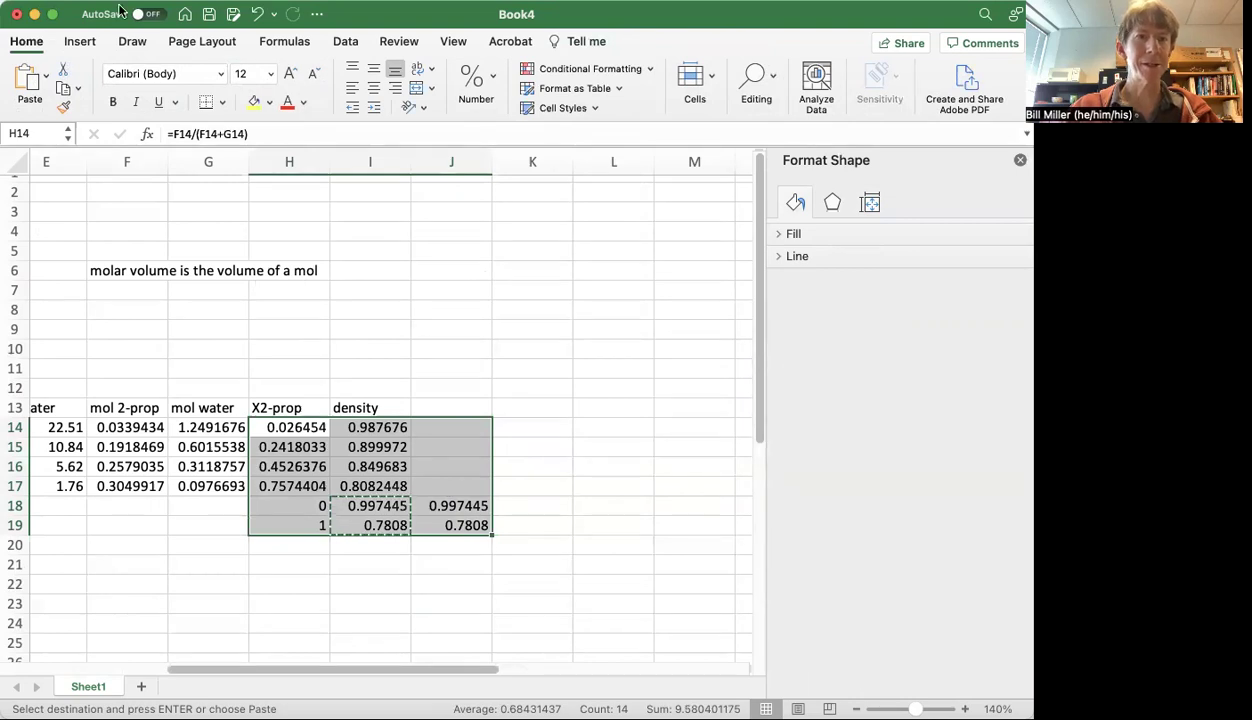
click(85, 42)
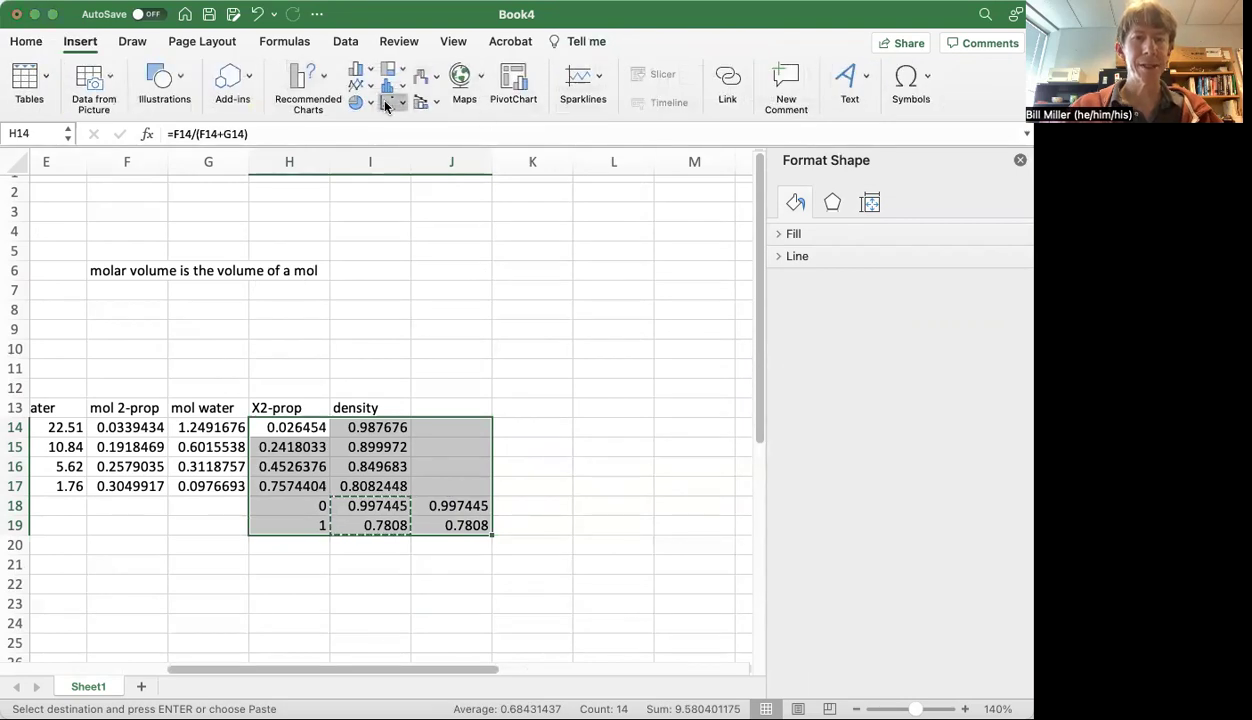
click(386, 106)
click(414, 174)
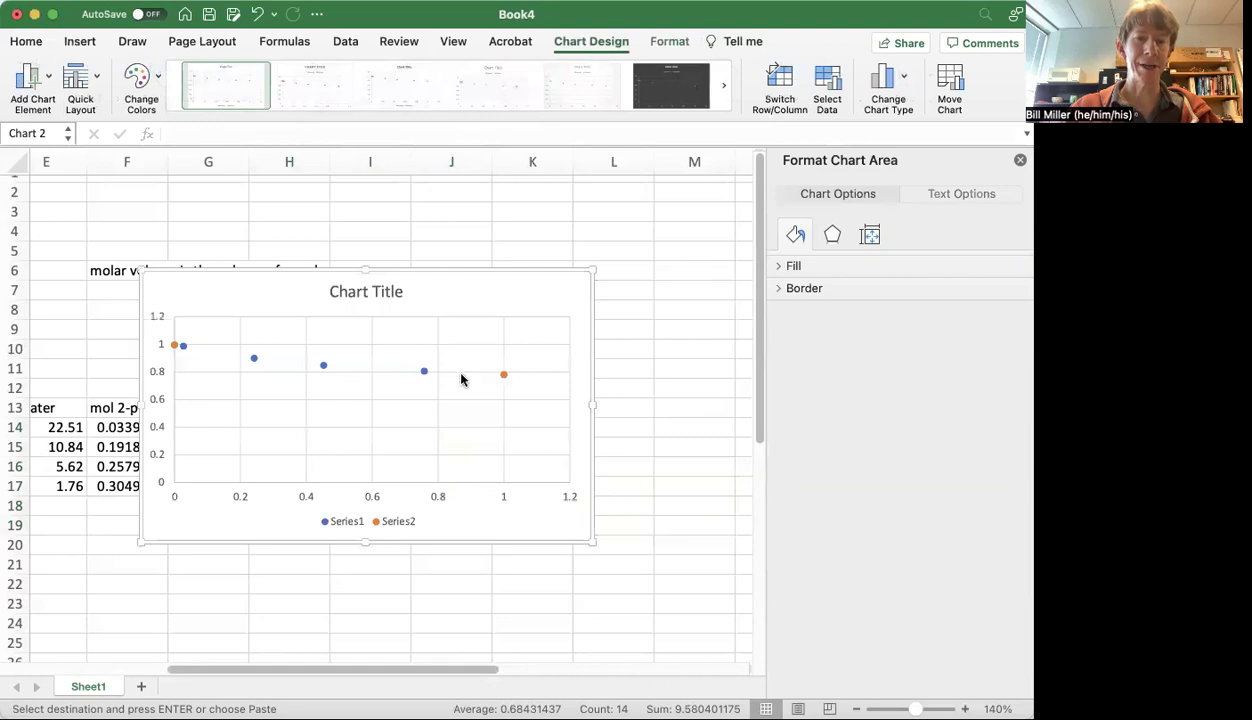
Step: Set the vertical axis to 0.75–1 and the horizontal axis maximum to 1
click(160, 406)
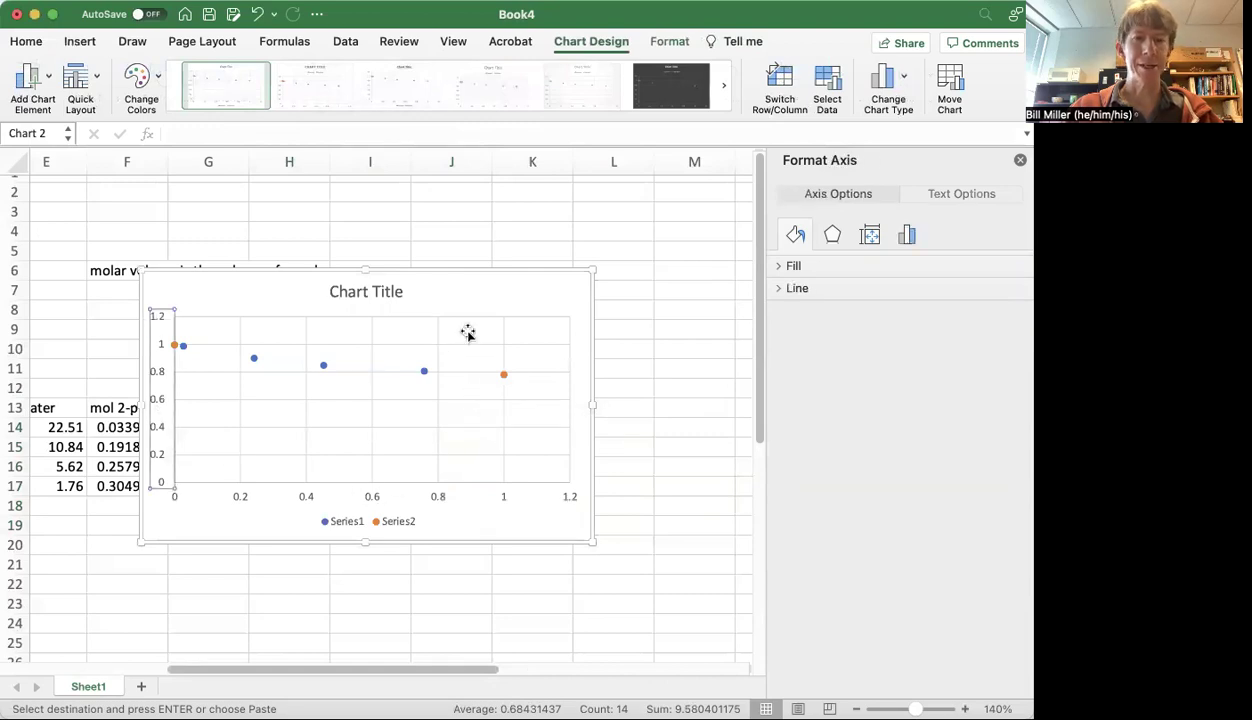
click(909, 234)
click(855, 265)
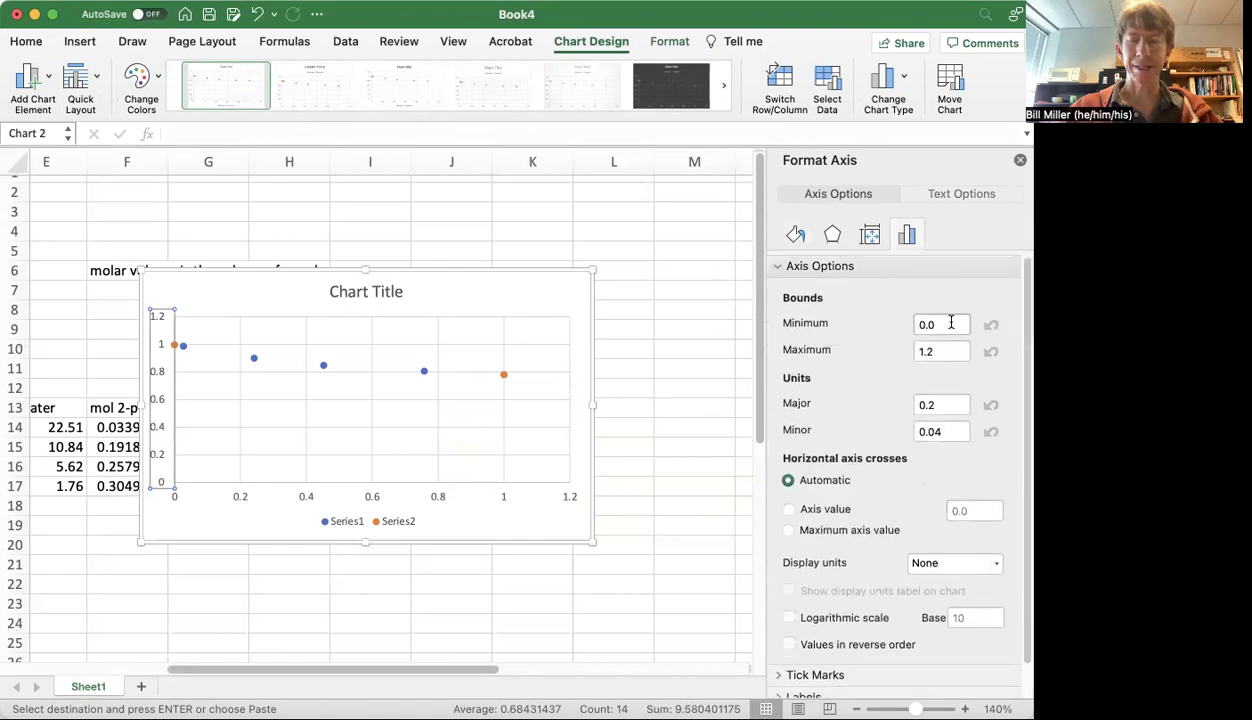
click(951, 322)
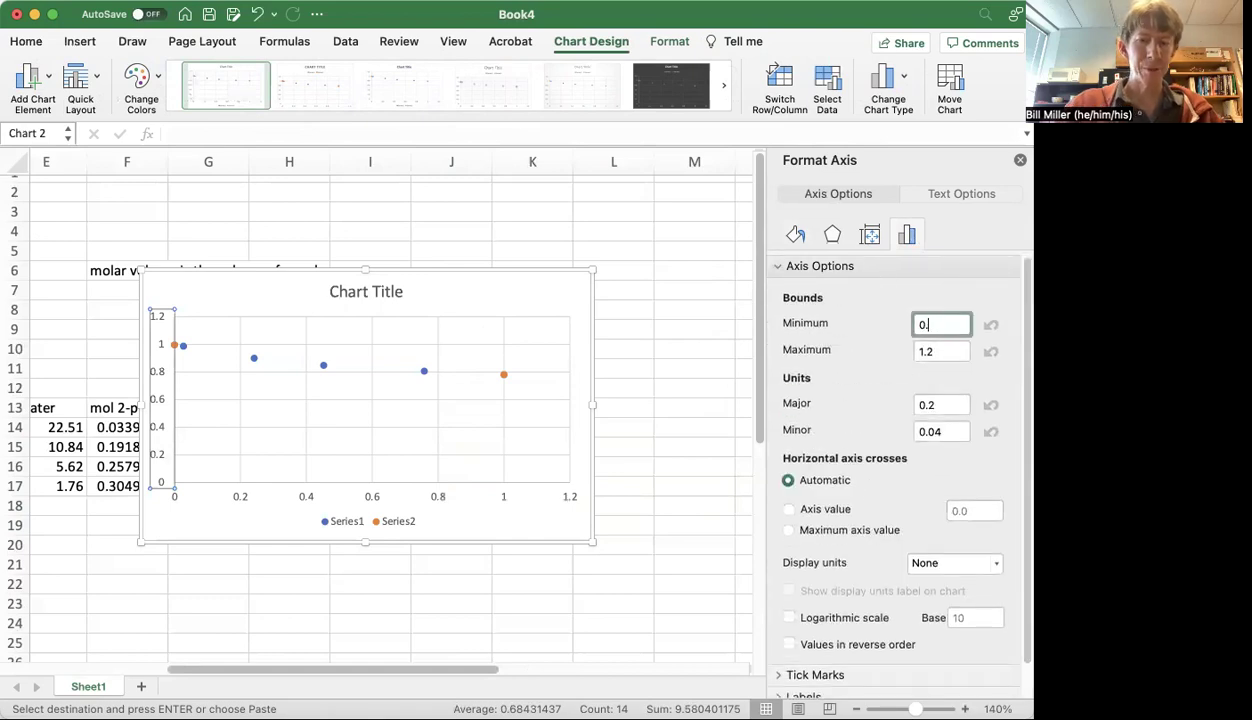
key(Tab)
text(1)
key(Tab)
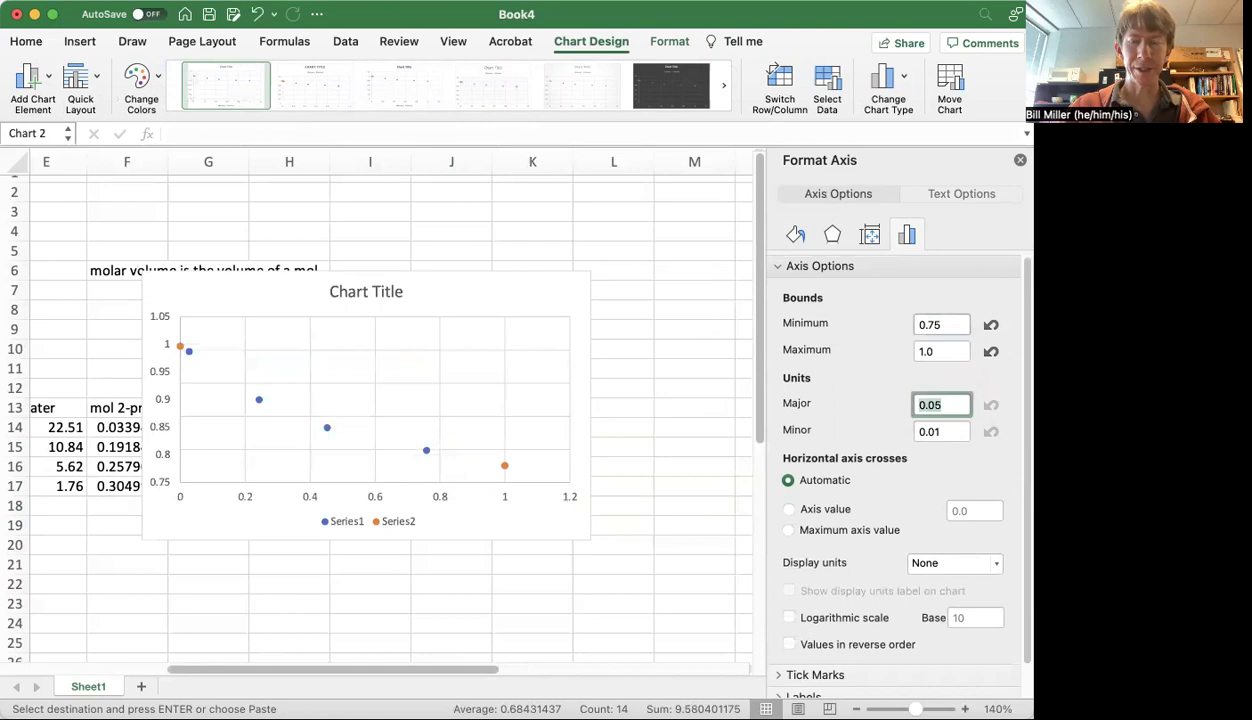
click(441, 497)
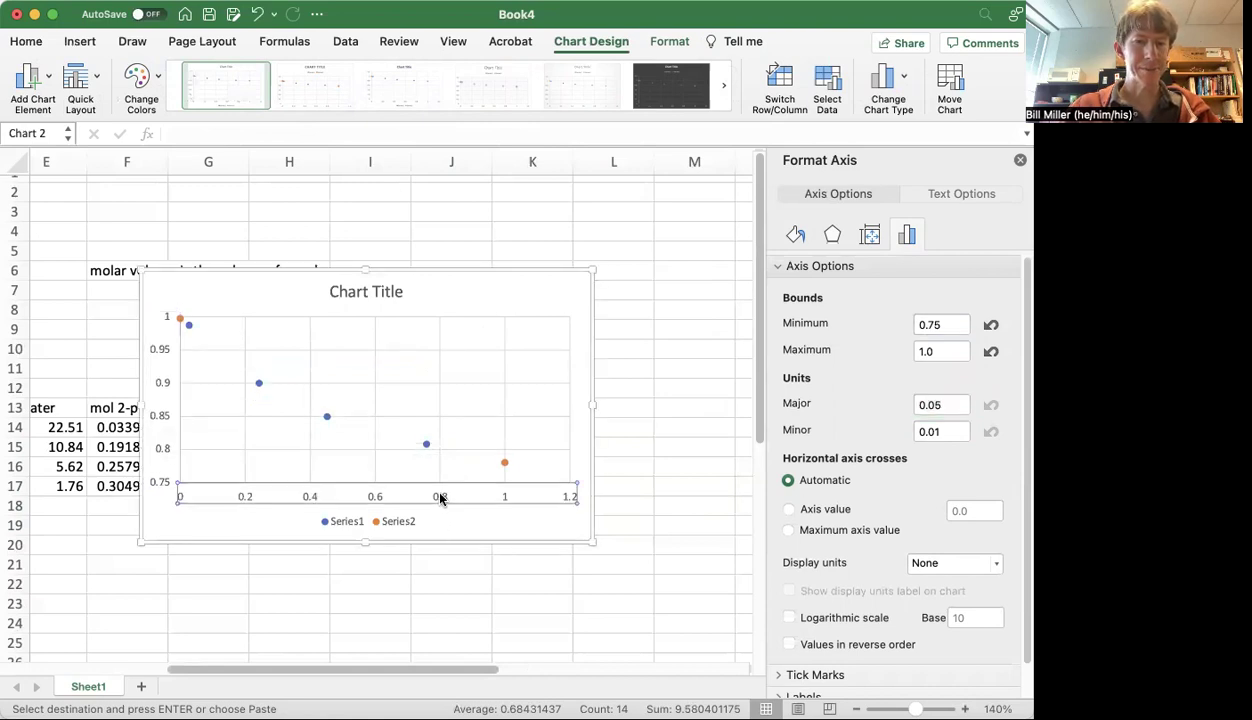
double_click(941, 349)
text(1)
key(Tab)
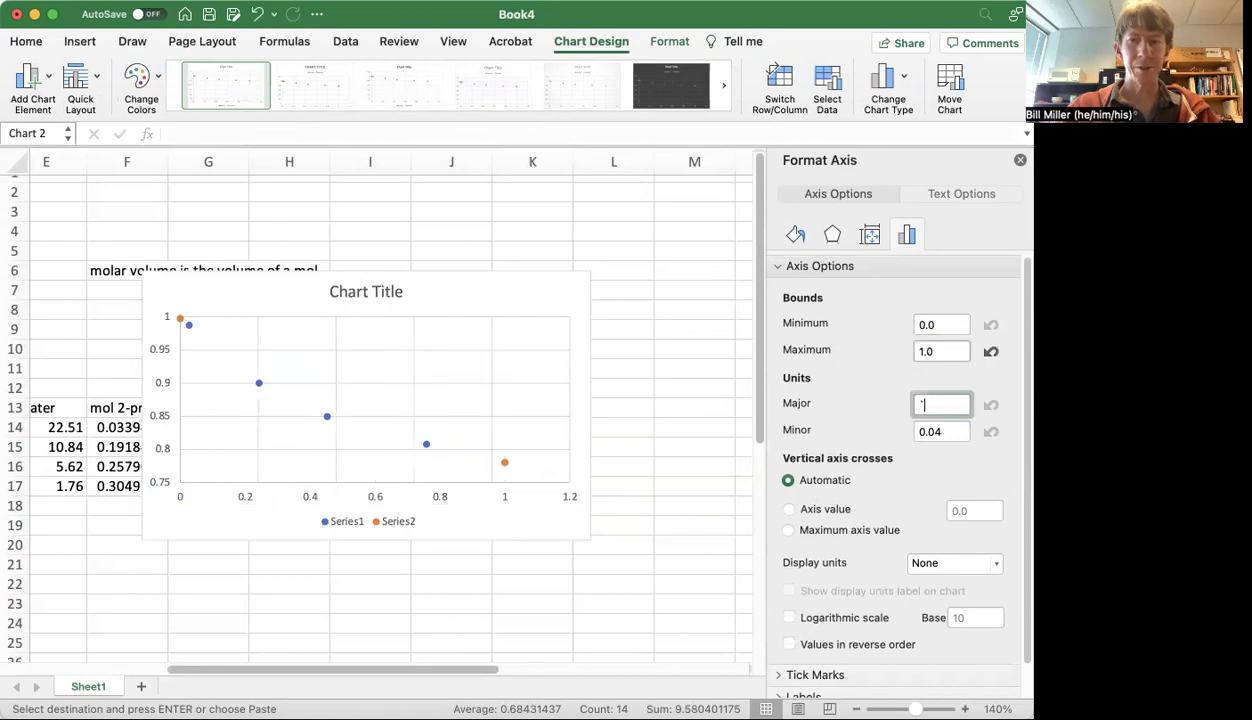
key(BackSpace)
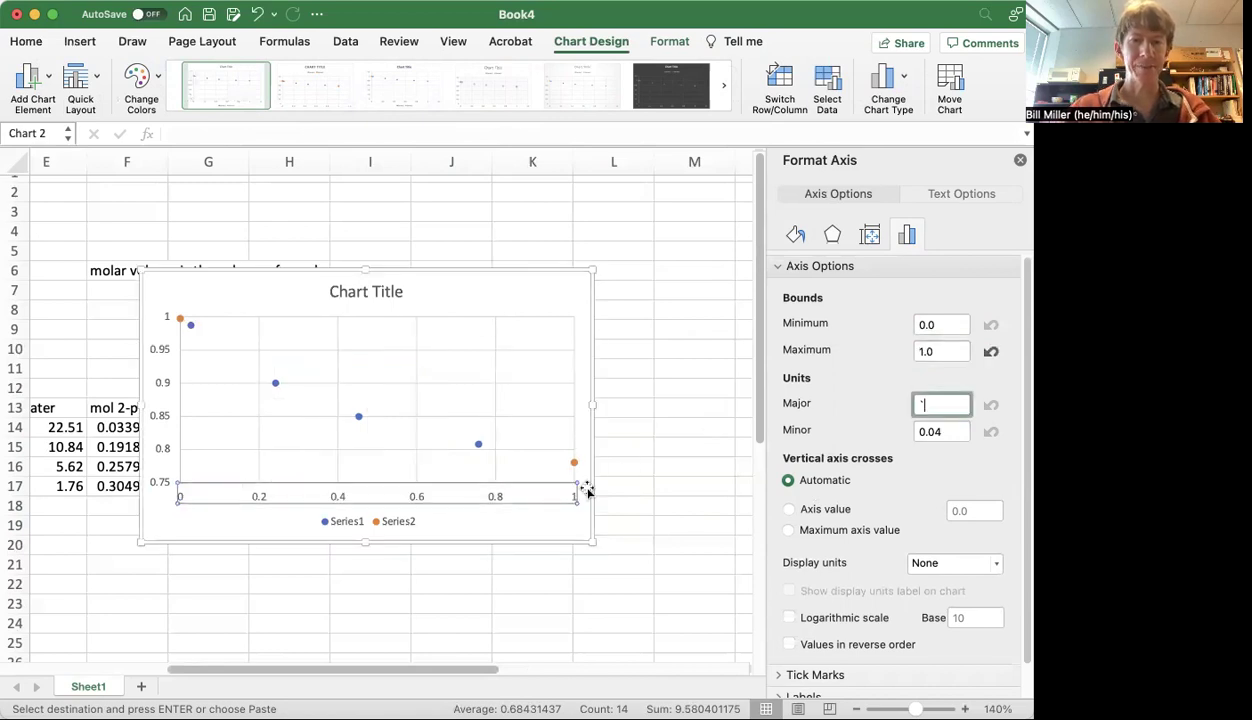
Step: Set Series2's marker to None and its line to Solid line, then close the Format pane
click(575, 464)
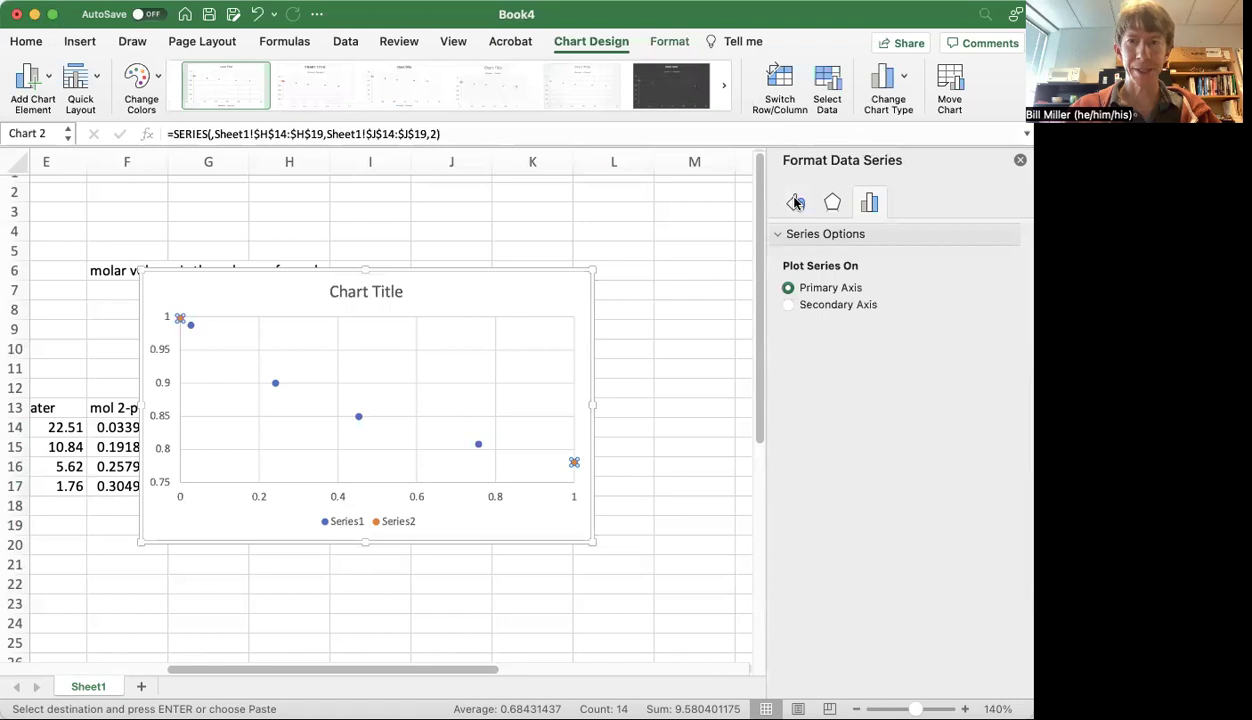
click(790, 201)
click(834, 240)
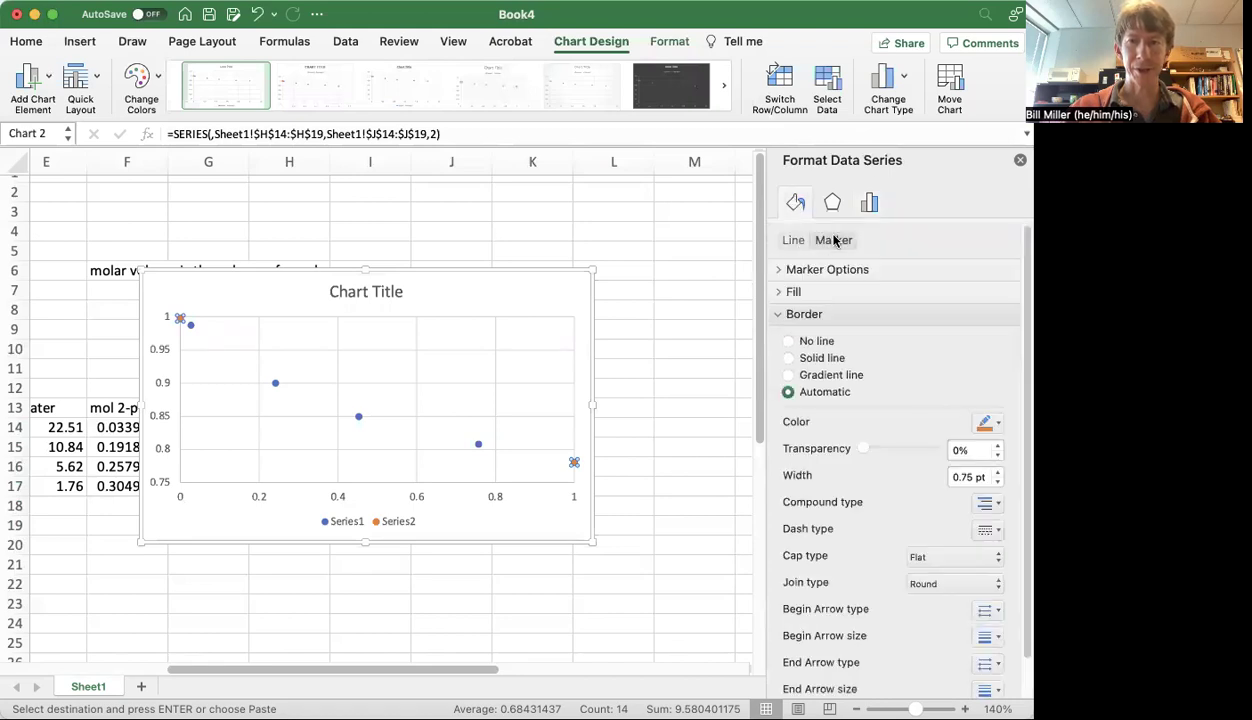
click(790, 269)
click(788, 313)
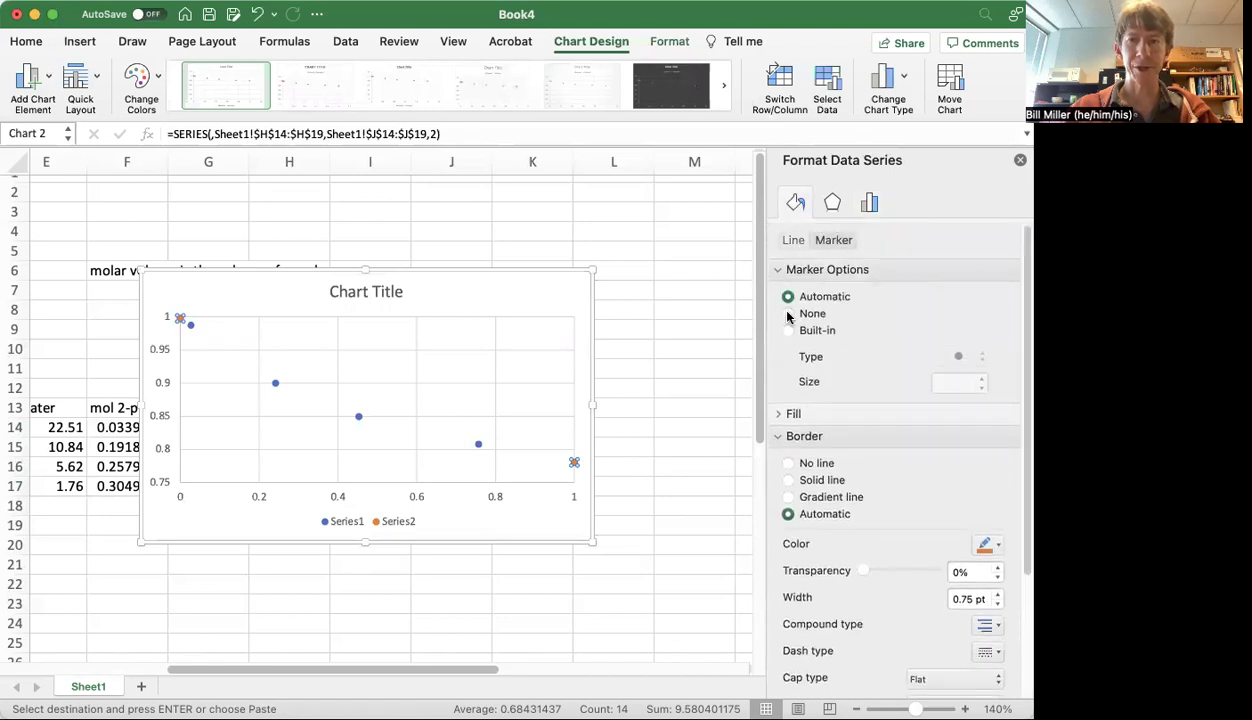
click(793, 240)
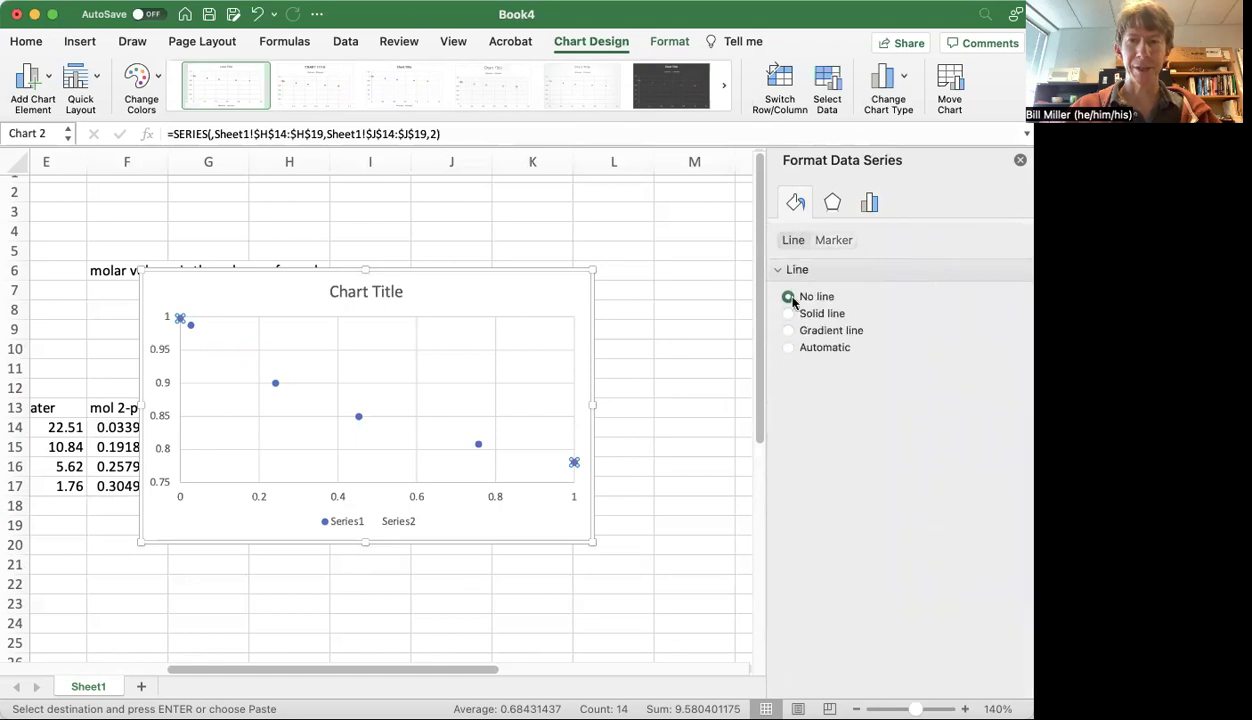
click(788, 296)
click(788, 314)
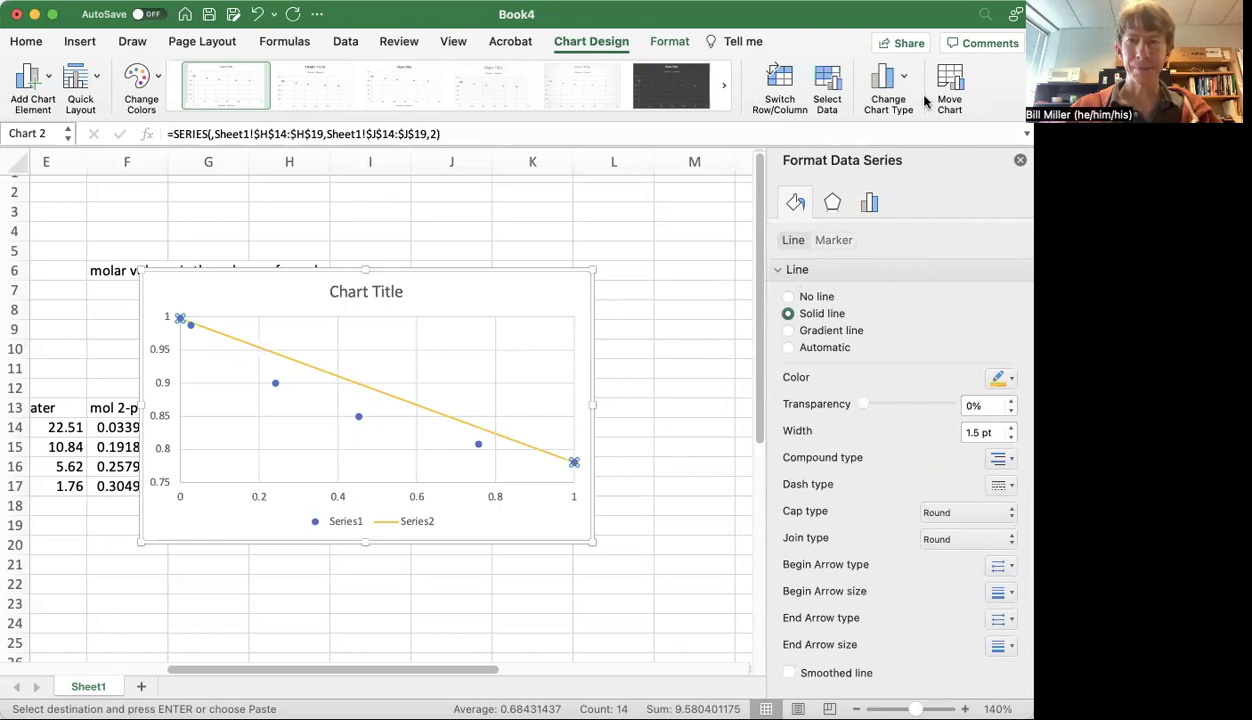
key(F6)
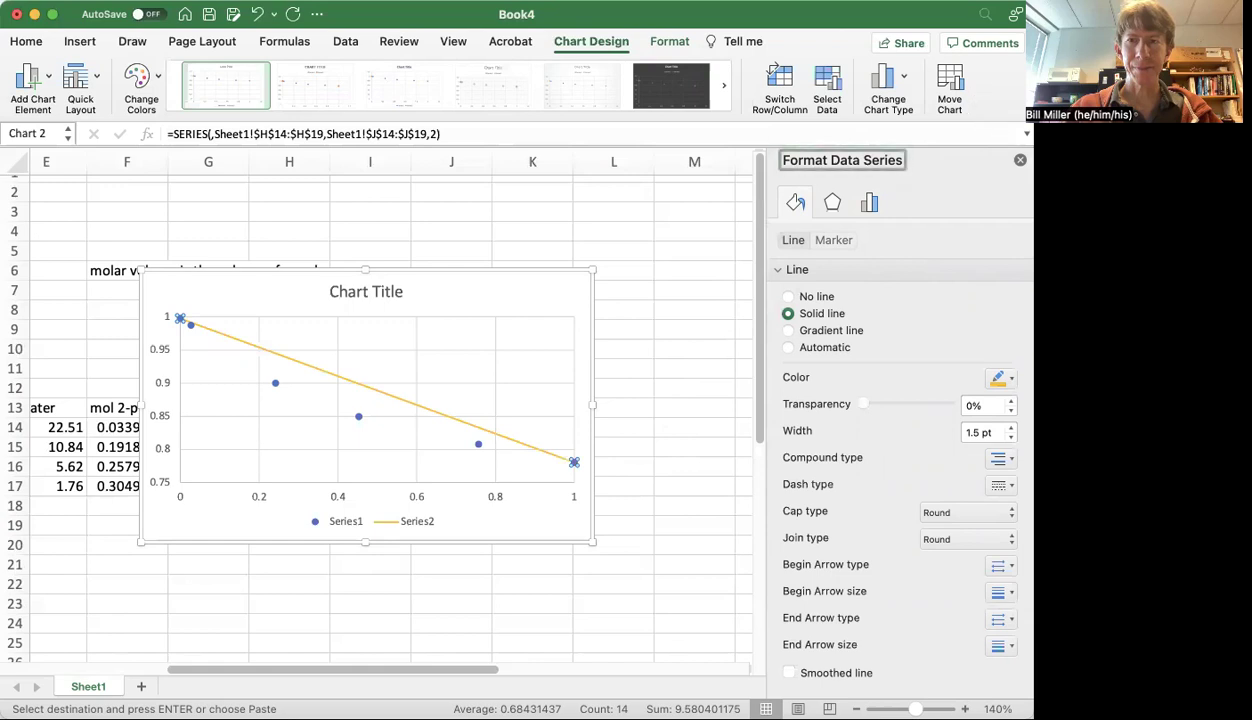
click(1020, 160)
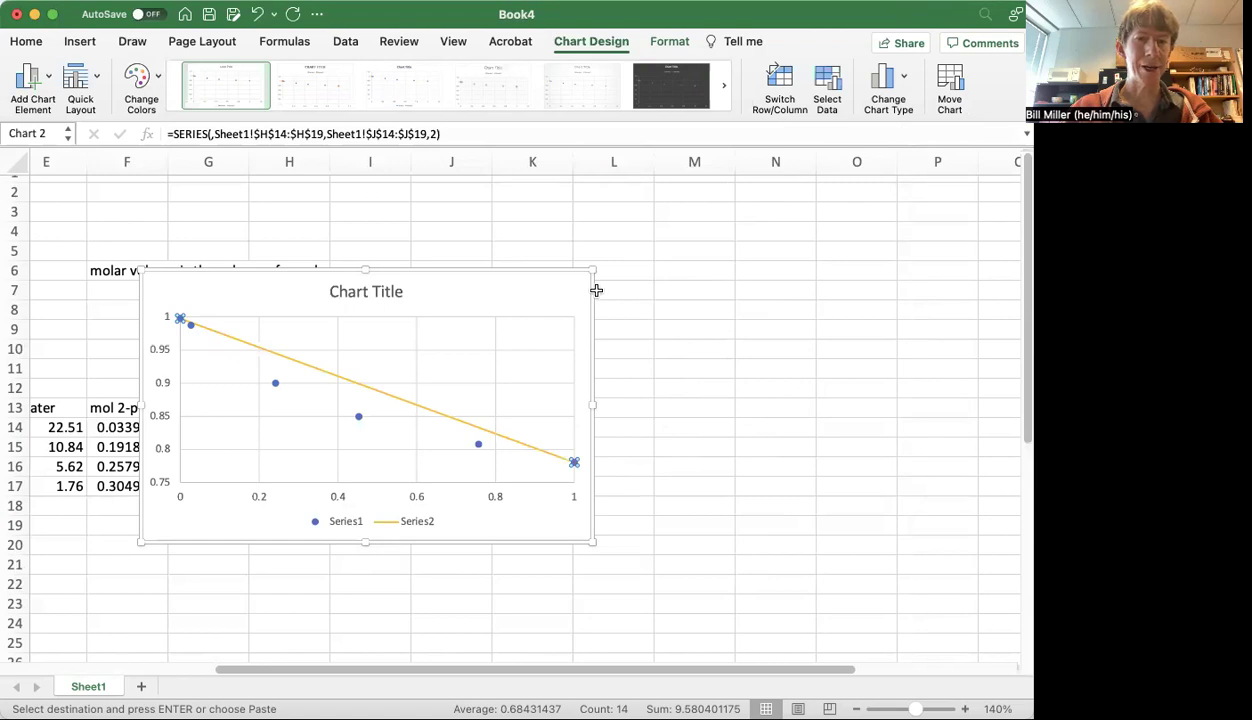
Step: Move the chart right past column J to uncover the data
drag(195, 290, 483, 300)
click(481, 318)
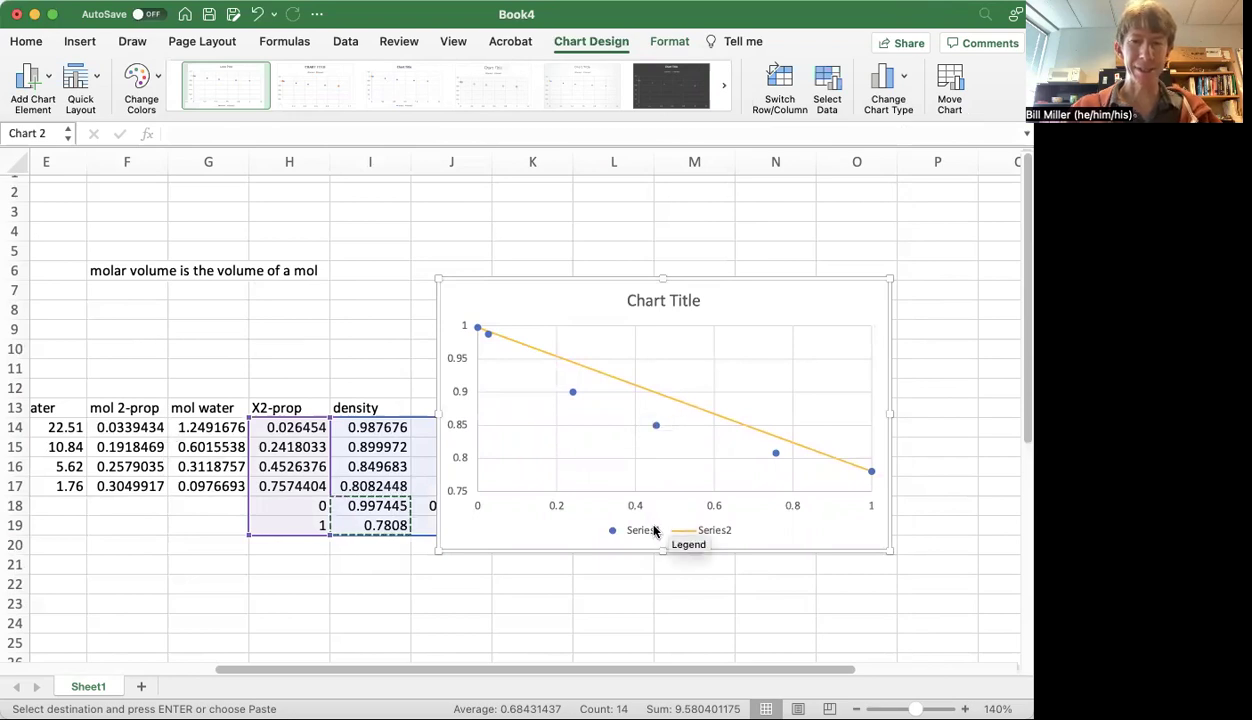
drag(494, 312, 564, 330)
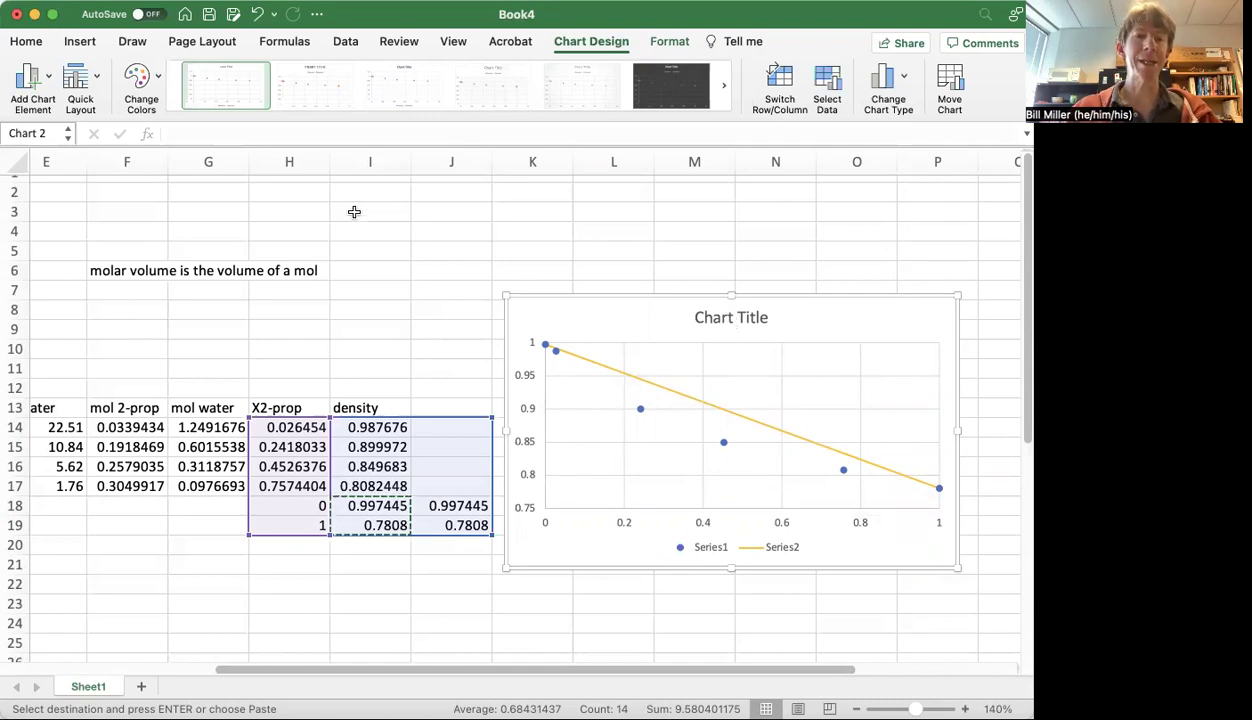
Step: Scroll back to column A and select the flask and mass measurements in A3:C17
scroll(354, 212, left, 5)
scroll(354, 212, left, 1)
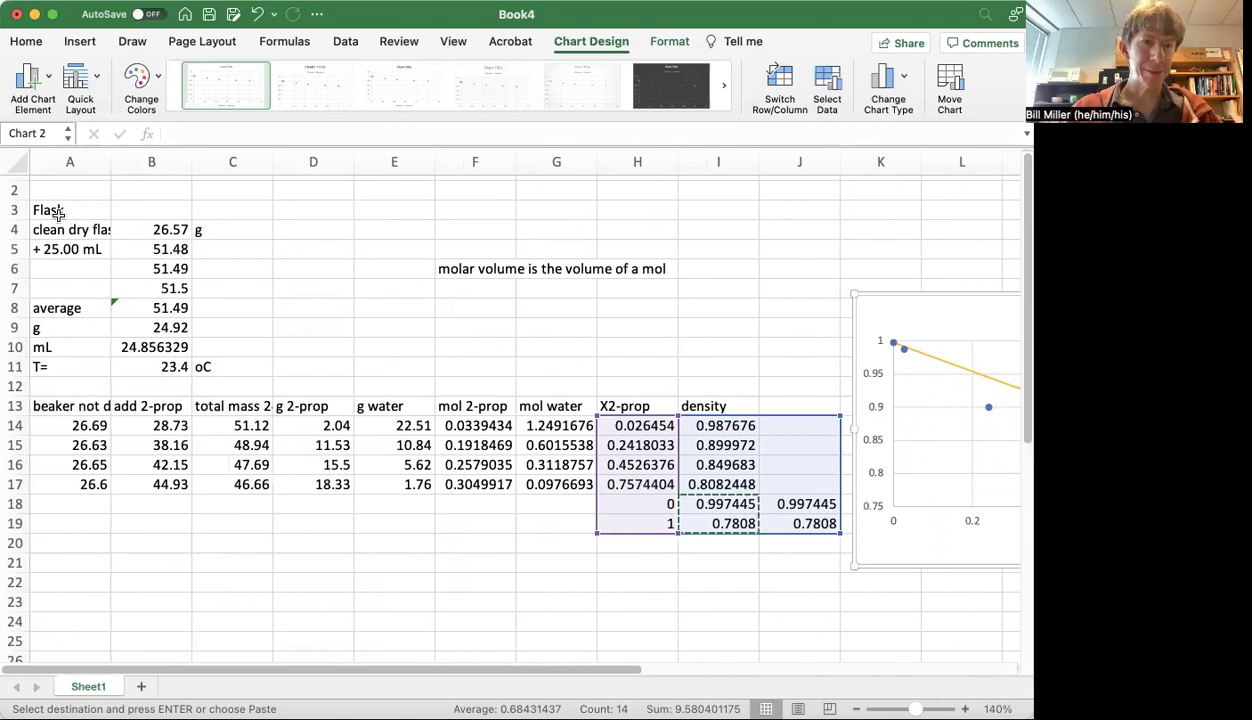
drag(57, 211, 228, 486)
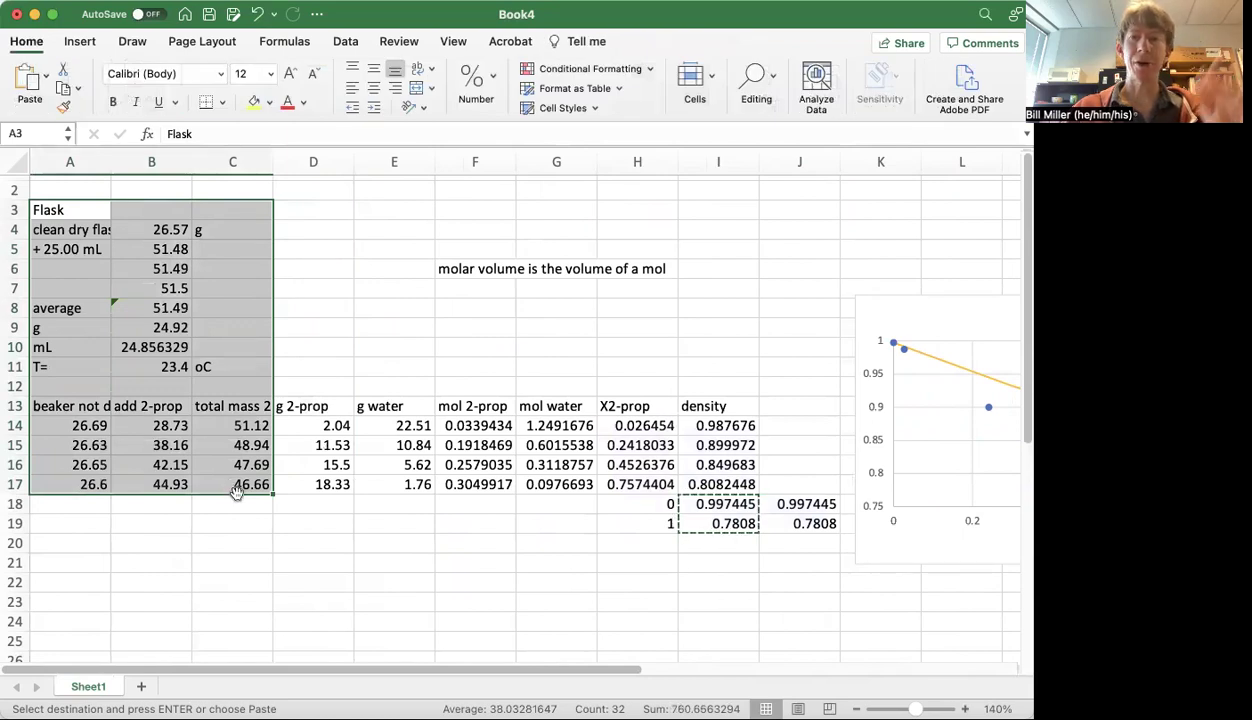